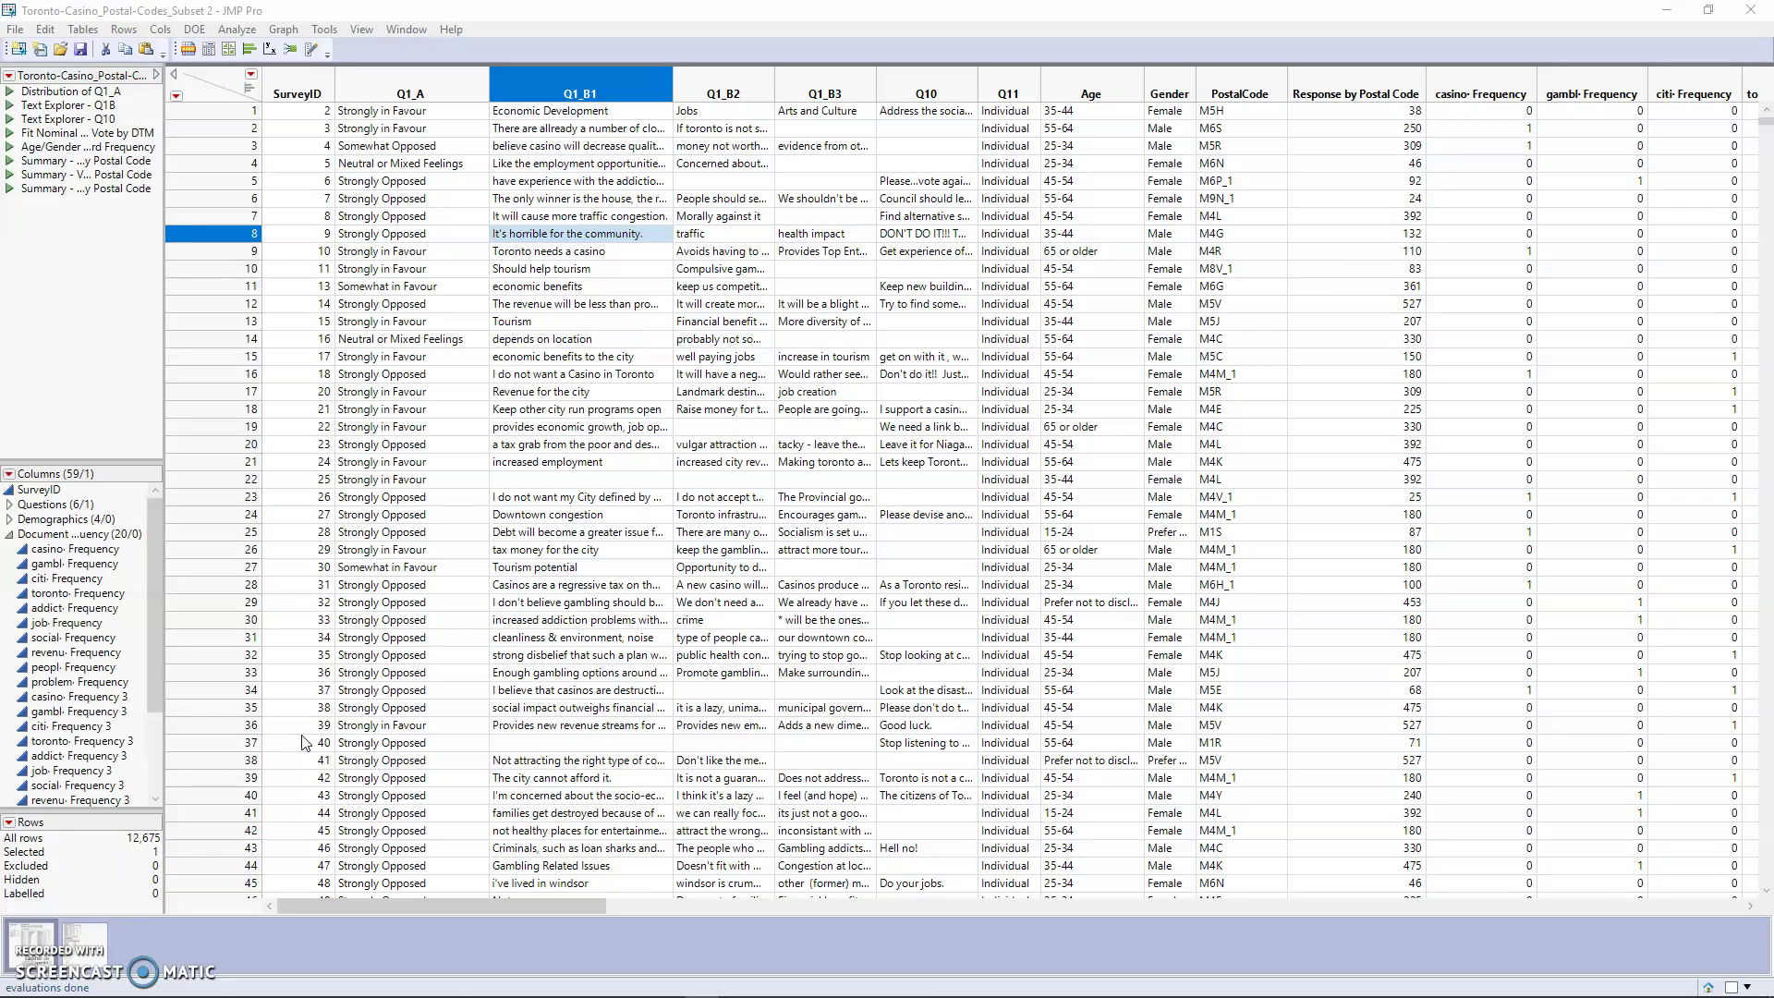
Step: Run a Distribution of Q1_A showing counts for its five response levels
click(309, 738)
click(349, 695)
click(247, 29)
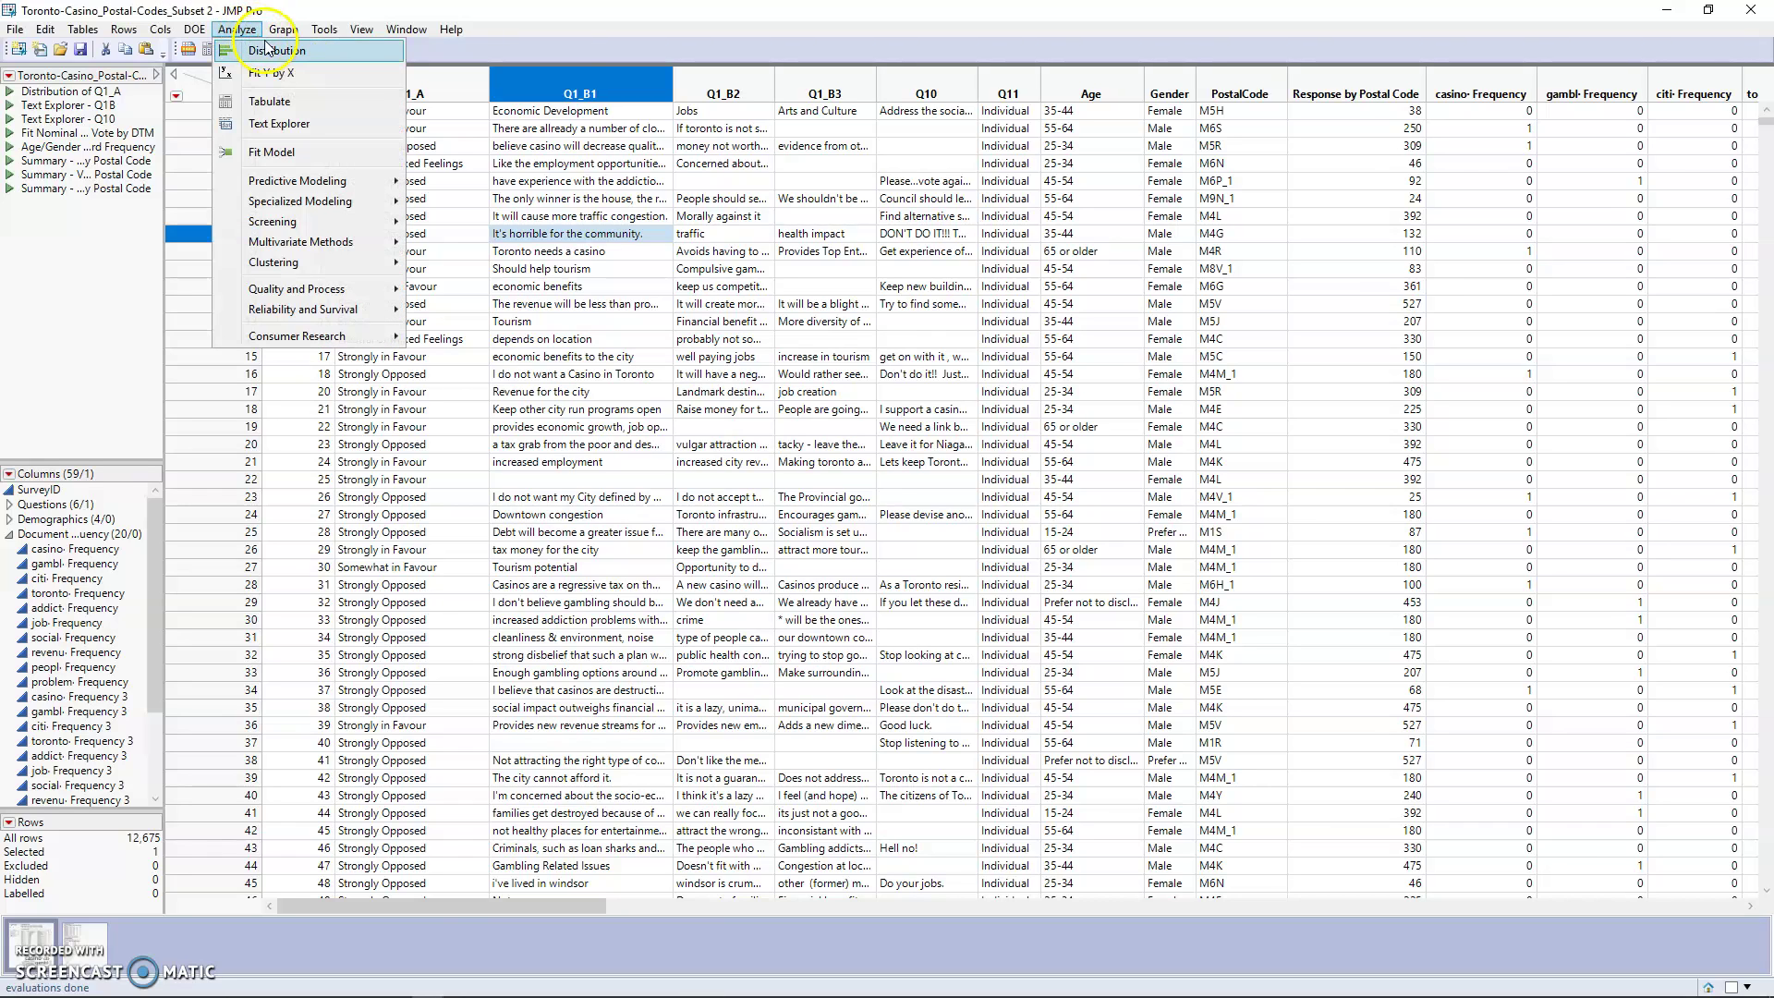
click(274, 52)
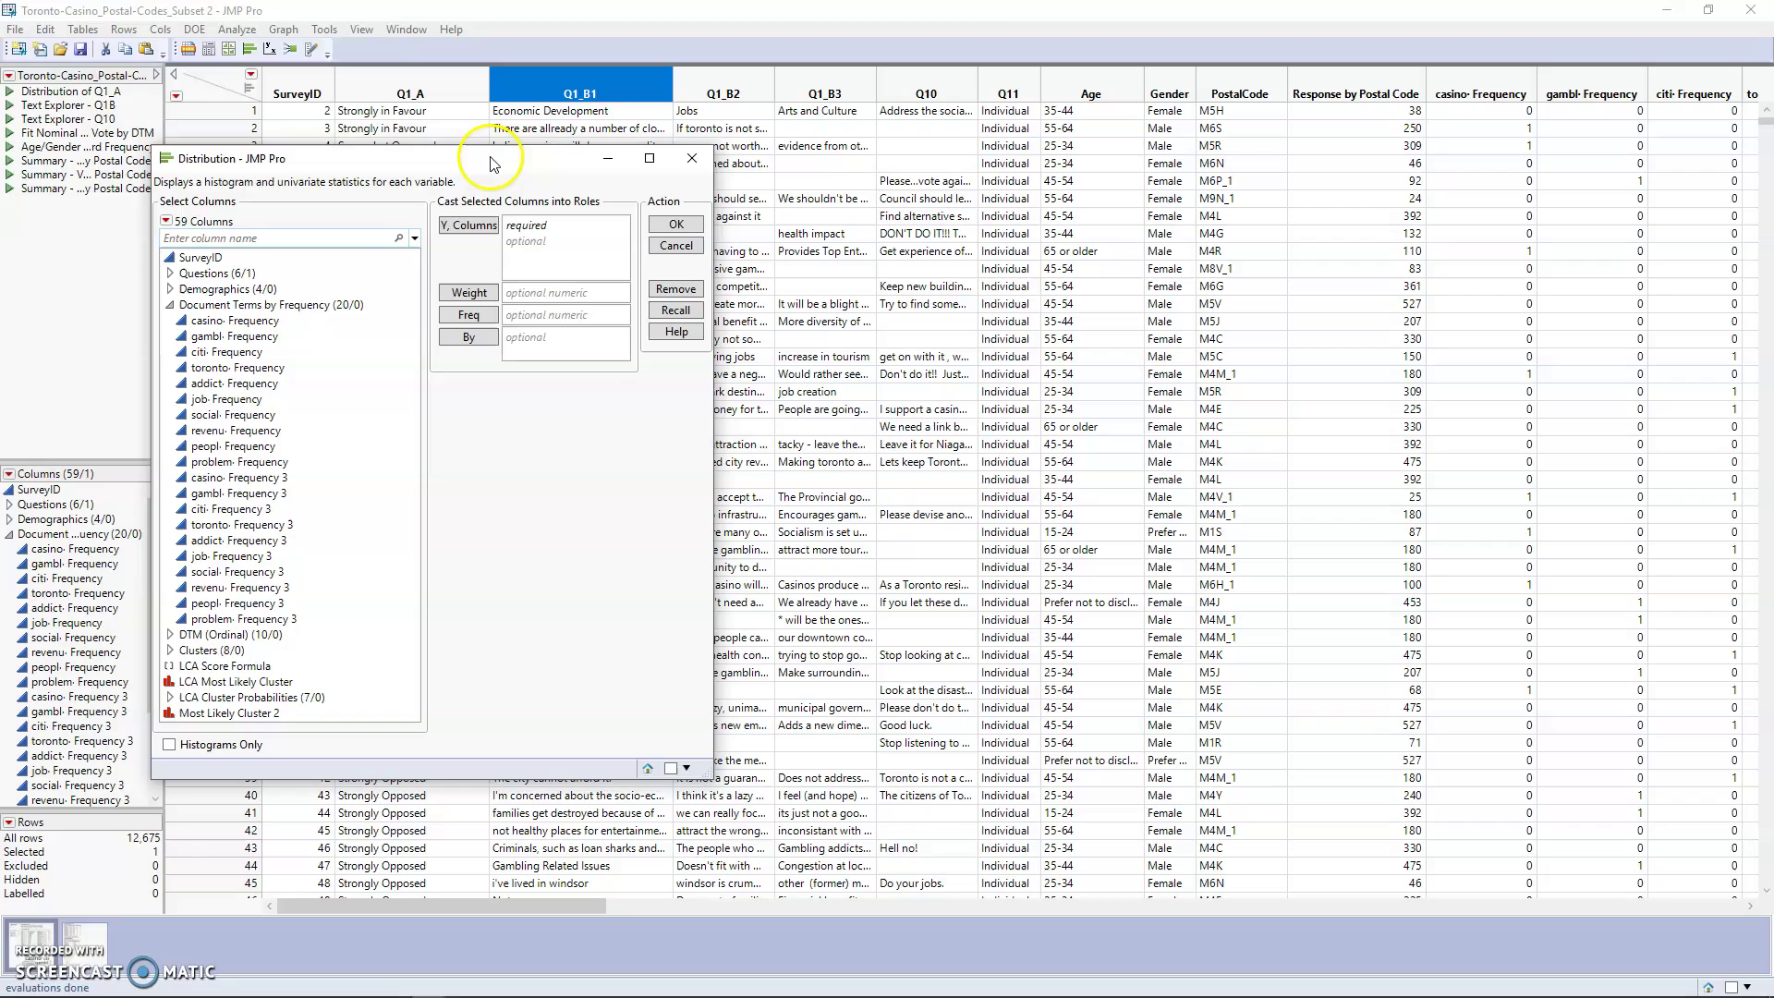
drag(498, 162, 542, 166)
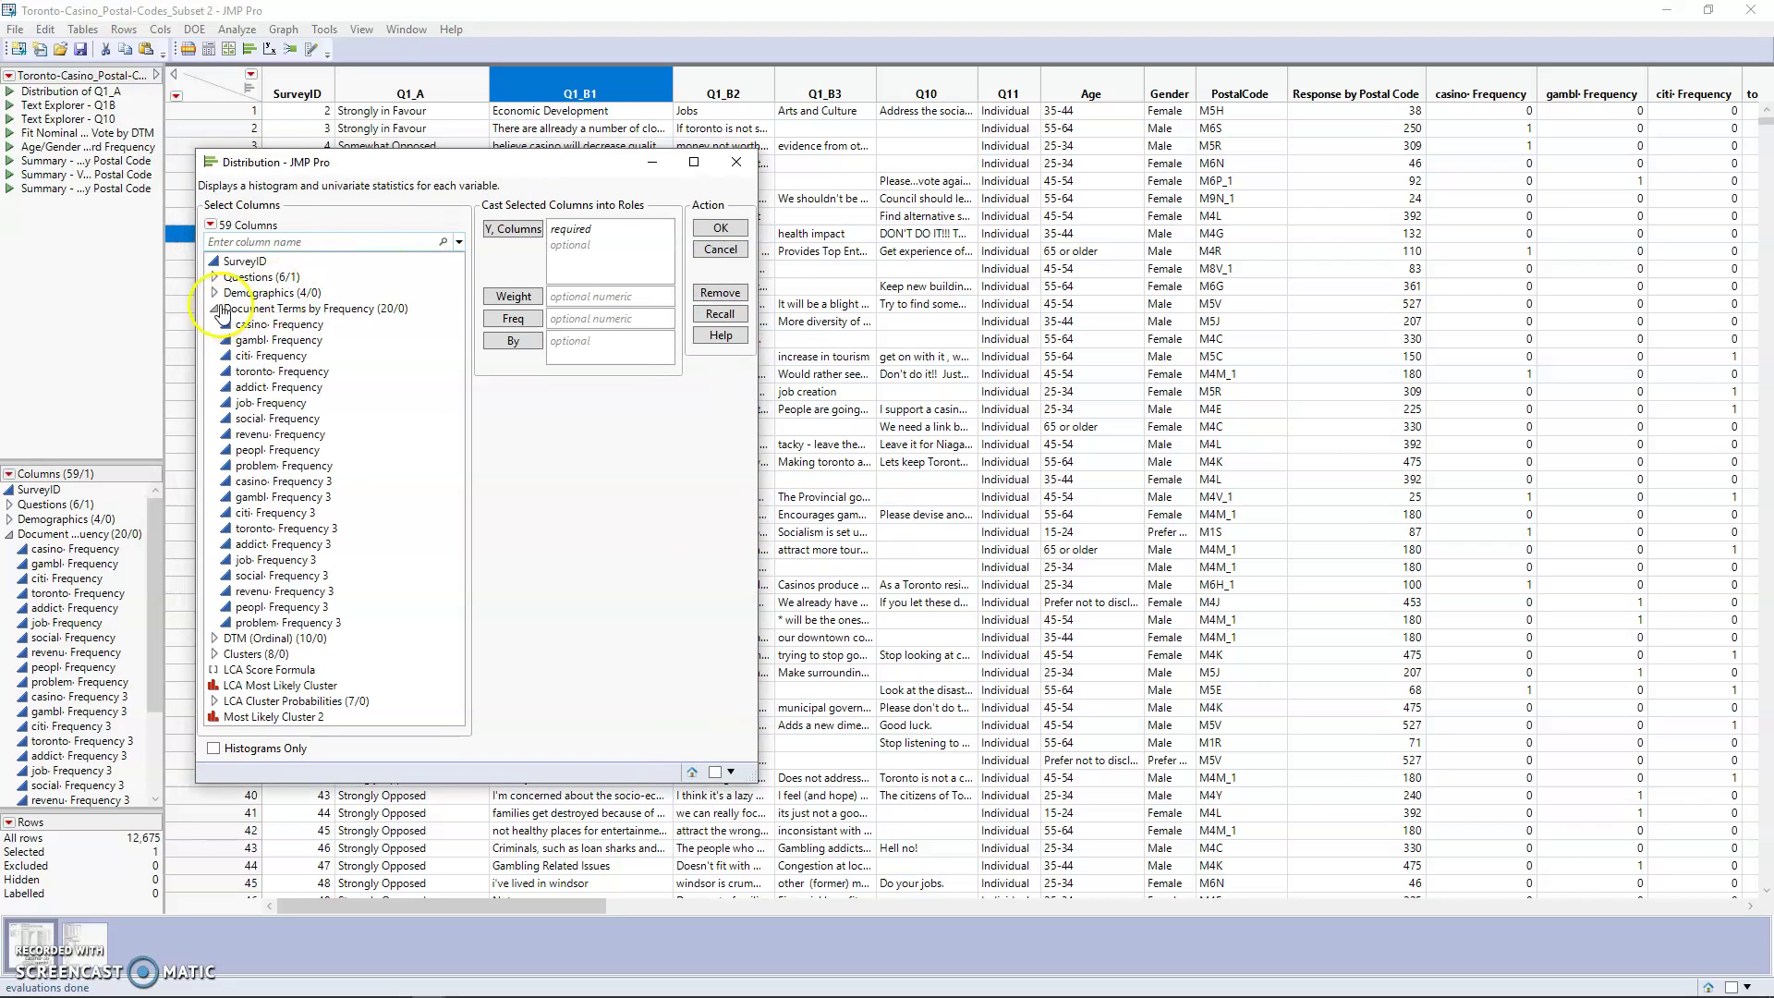
click(215, 308)
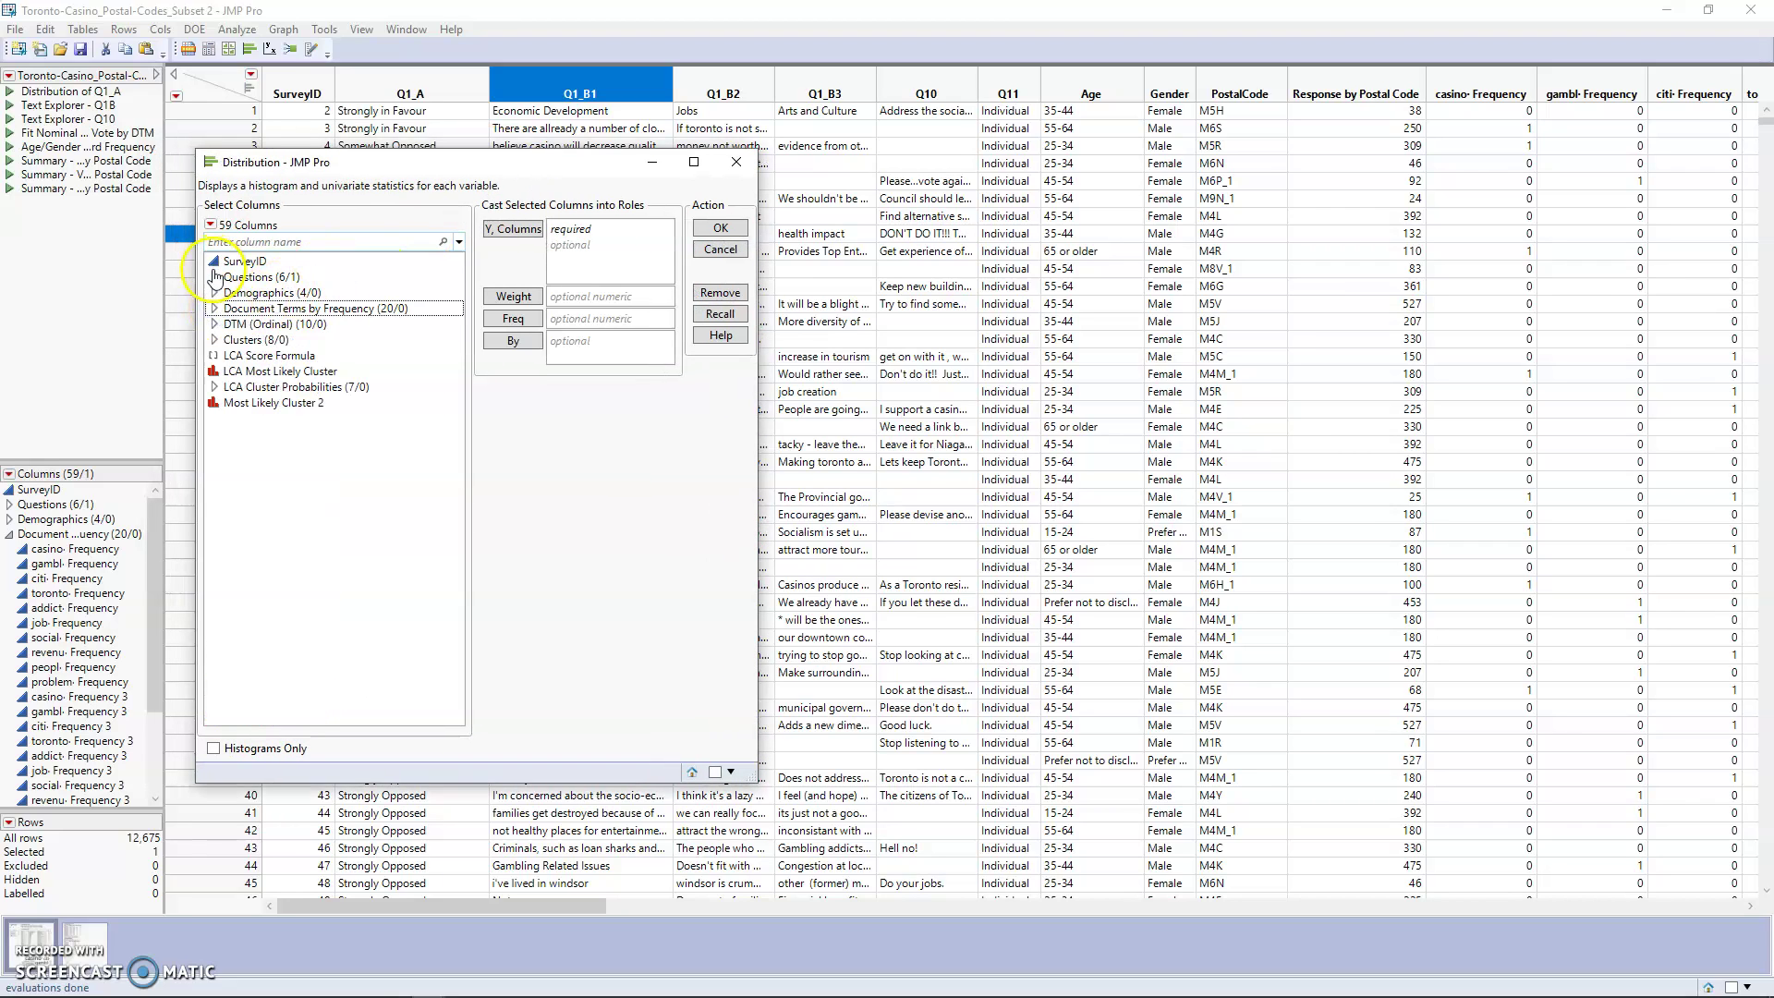
click(215, 277)
click(214, 277)
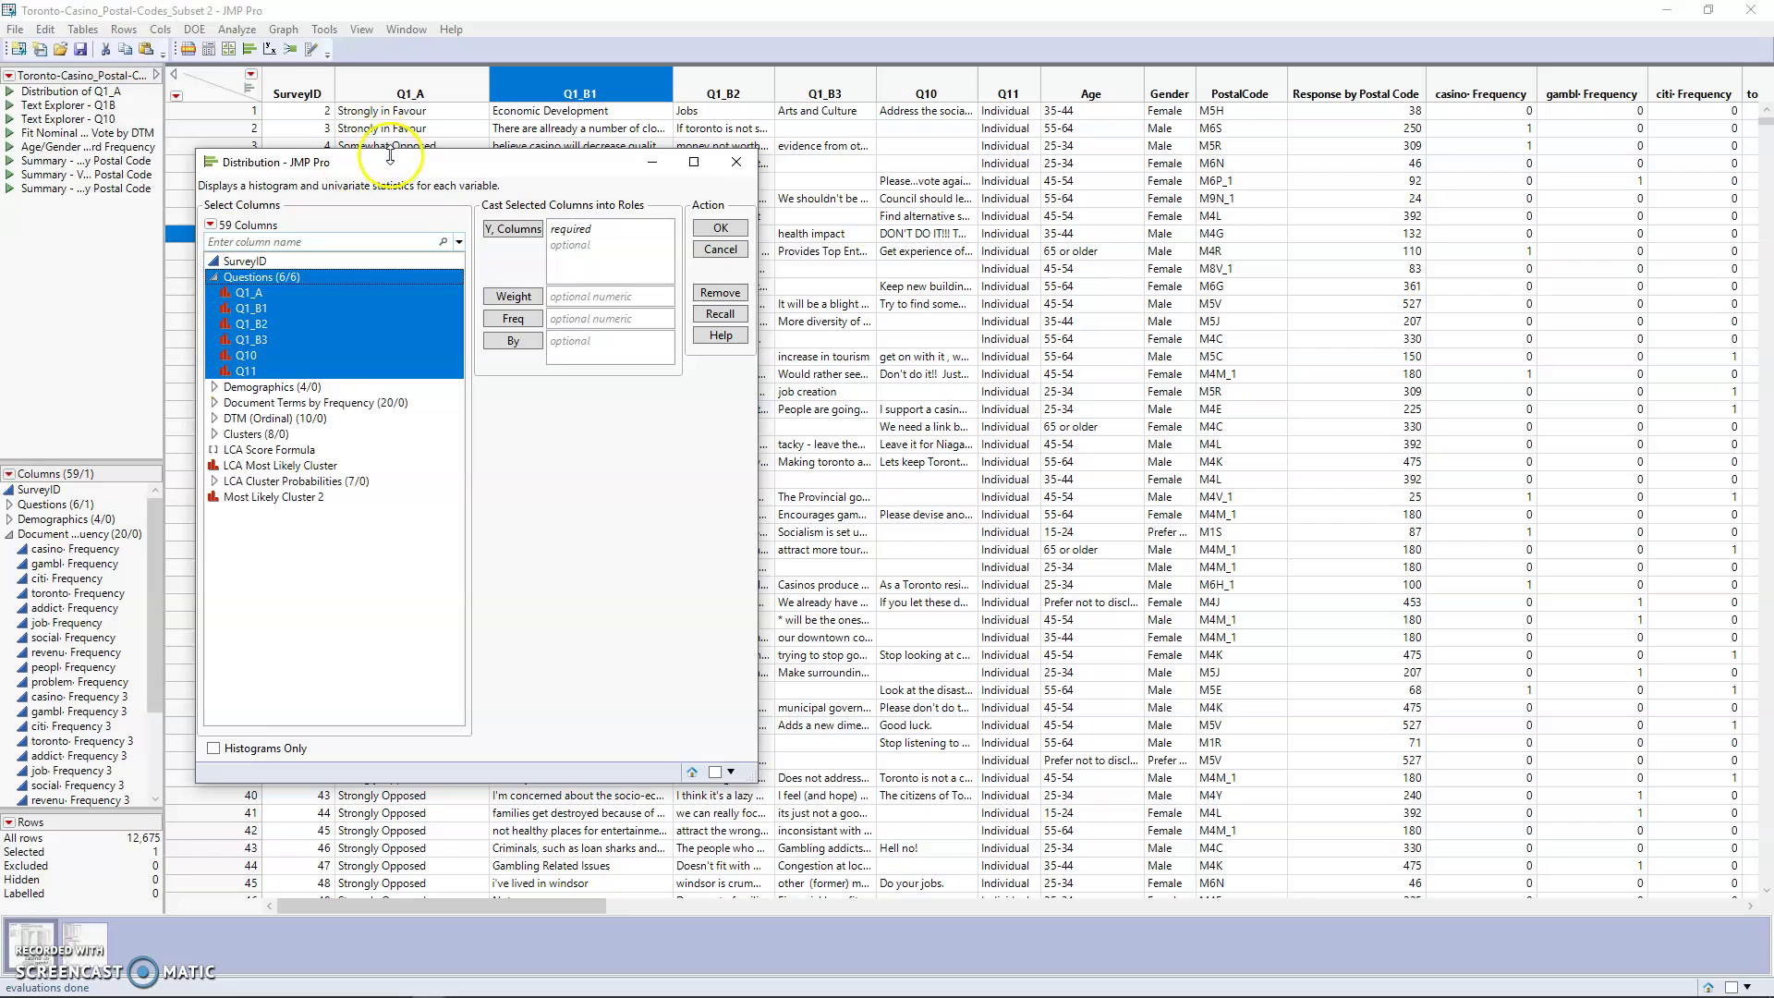
drag(395, 165, 392, 238)
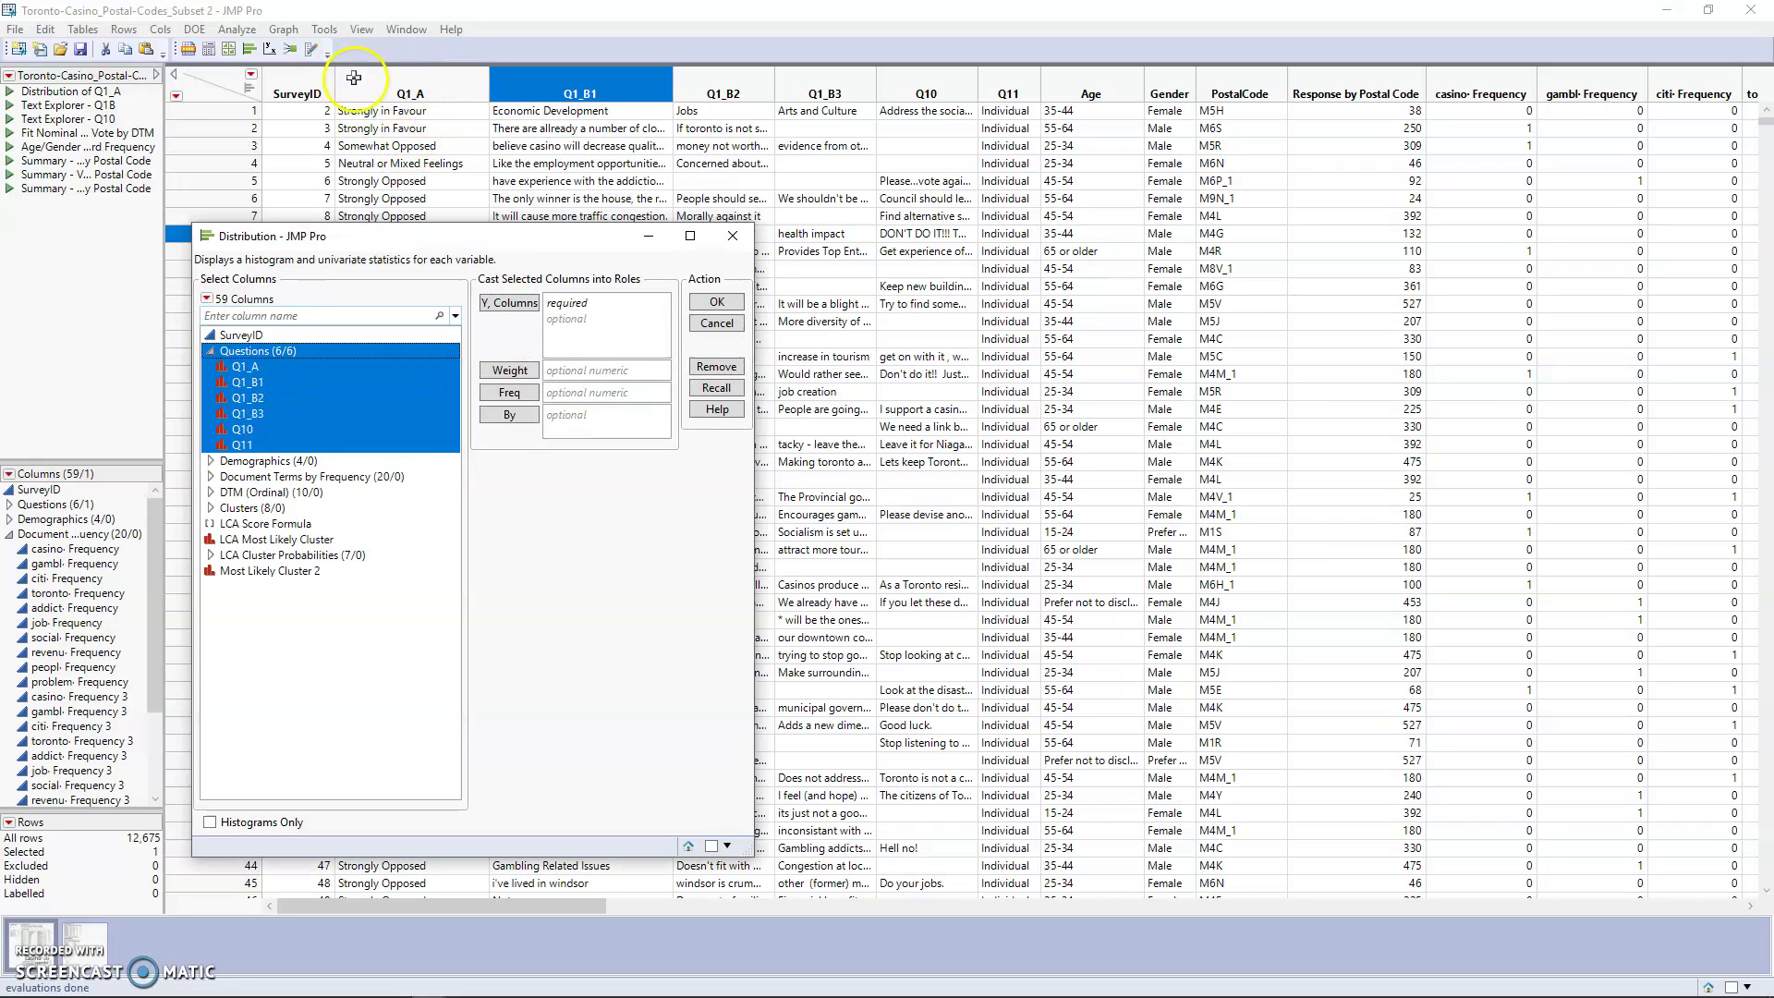
click(349, 366)
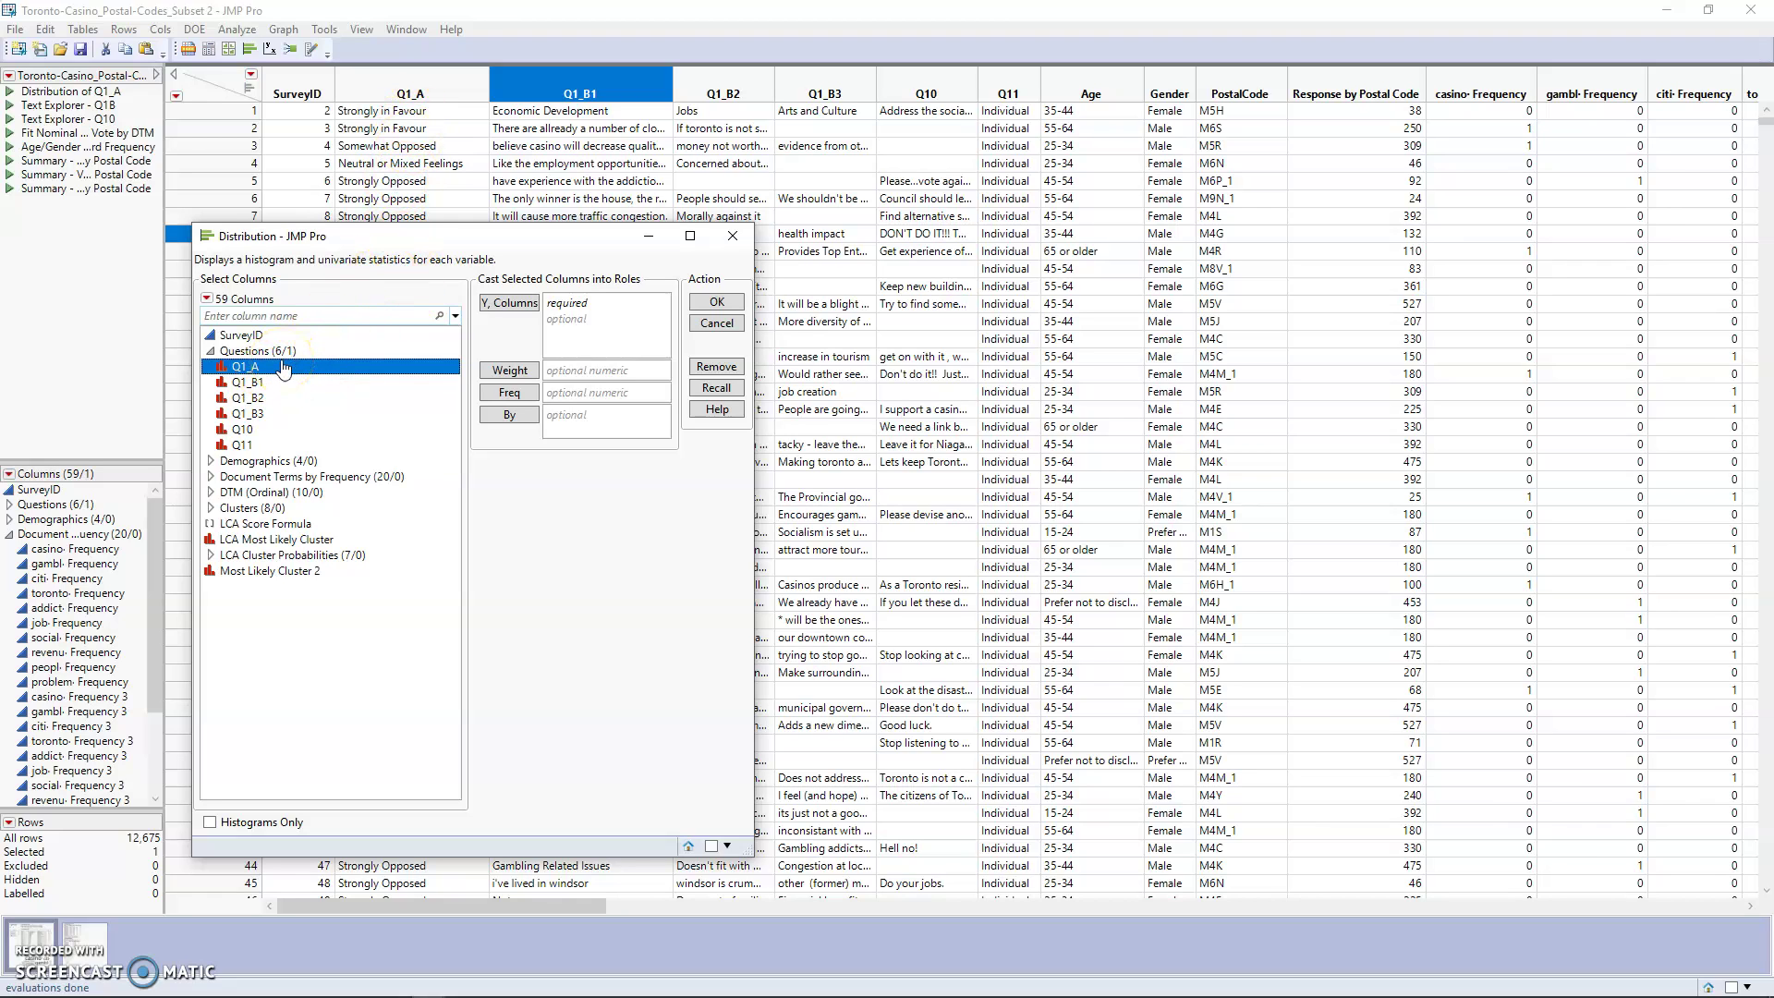
drag(283, 365, 597, 312)
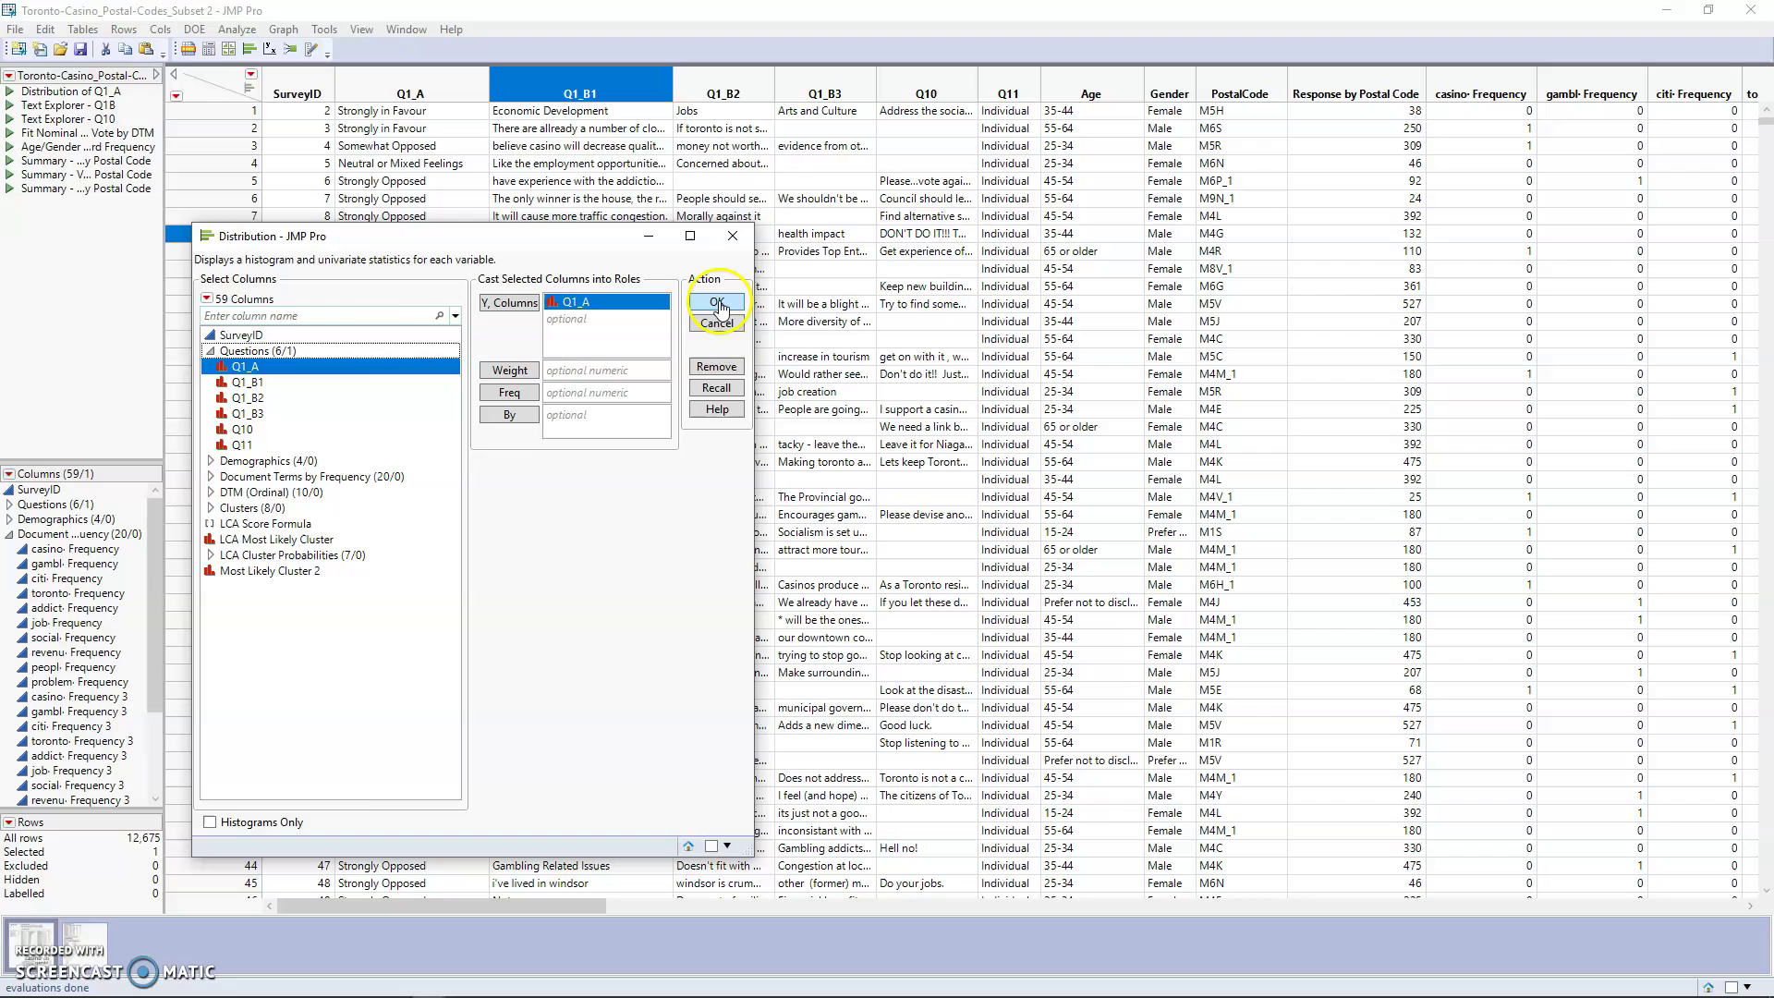
click(719, 303)
Step: Reposition and enlarge the Q1_A Distribution report, then minimize it to reveal the data table
click(833, 194)
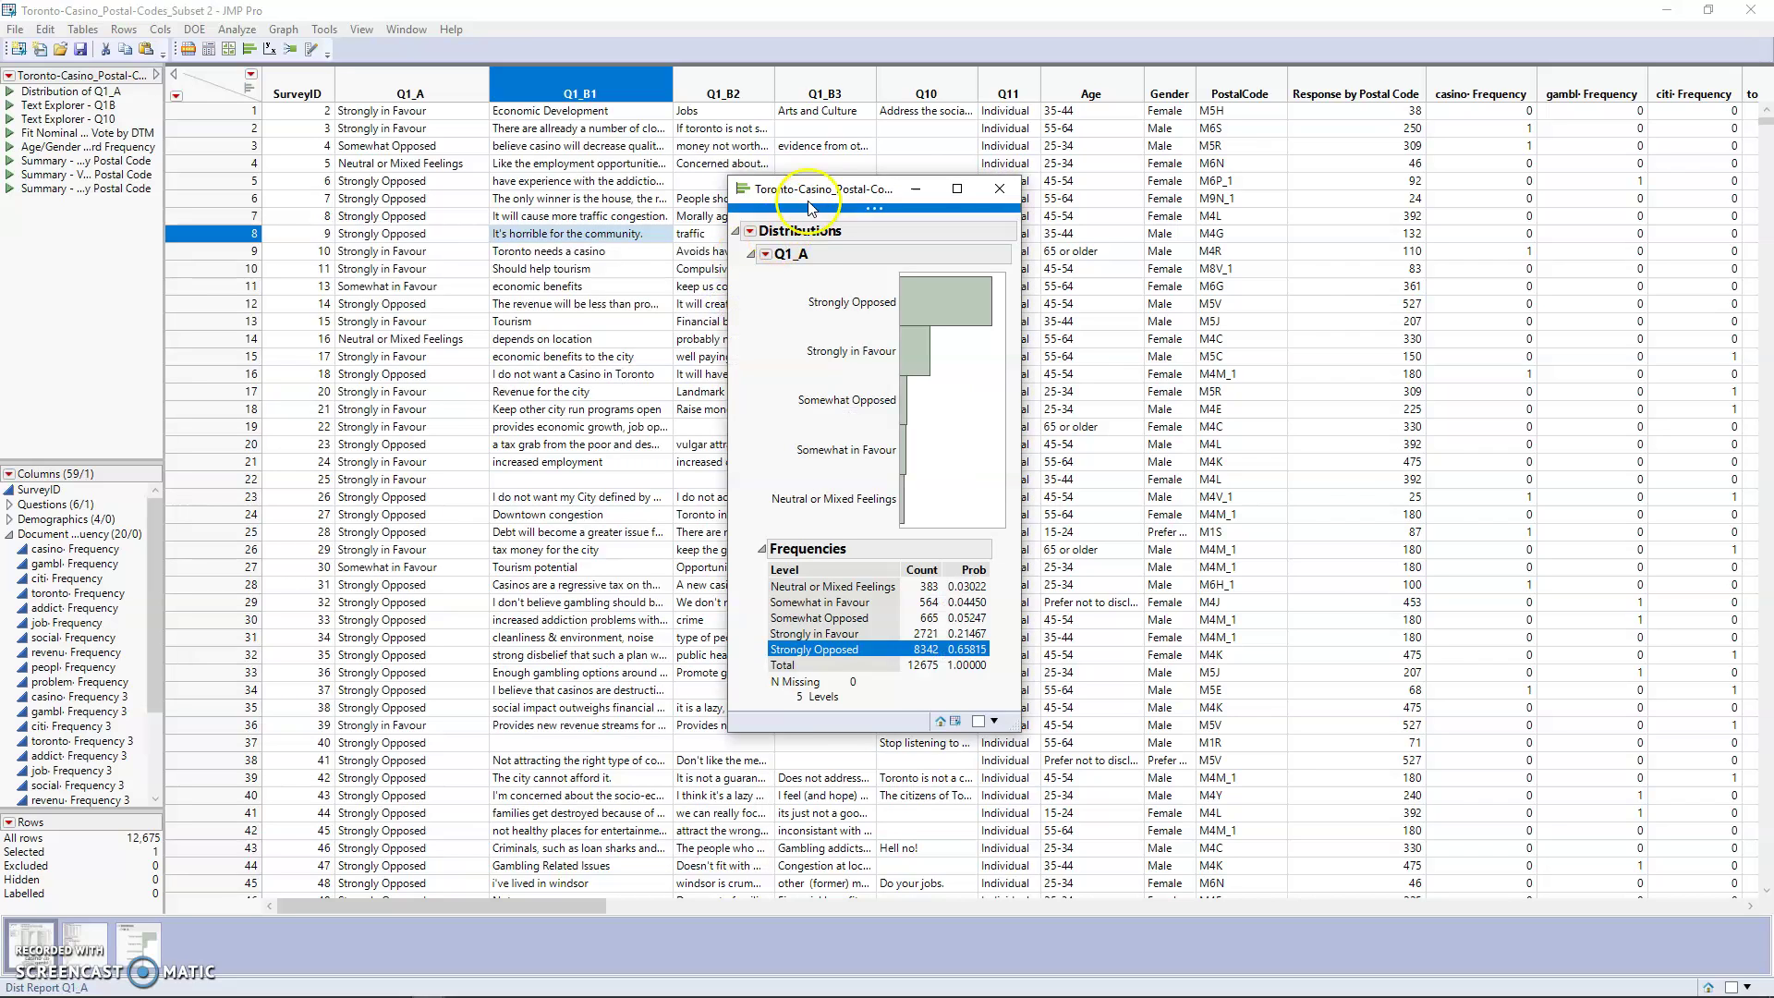
drag(835, 200, 533, 182)
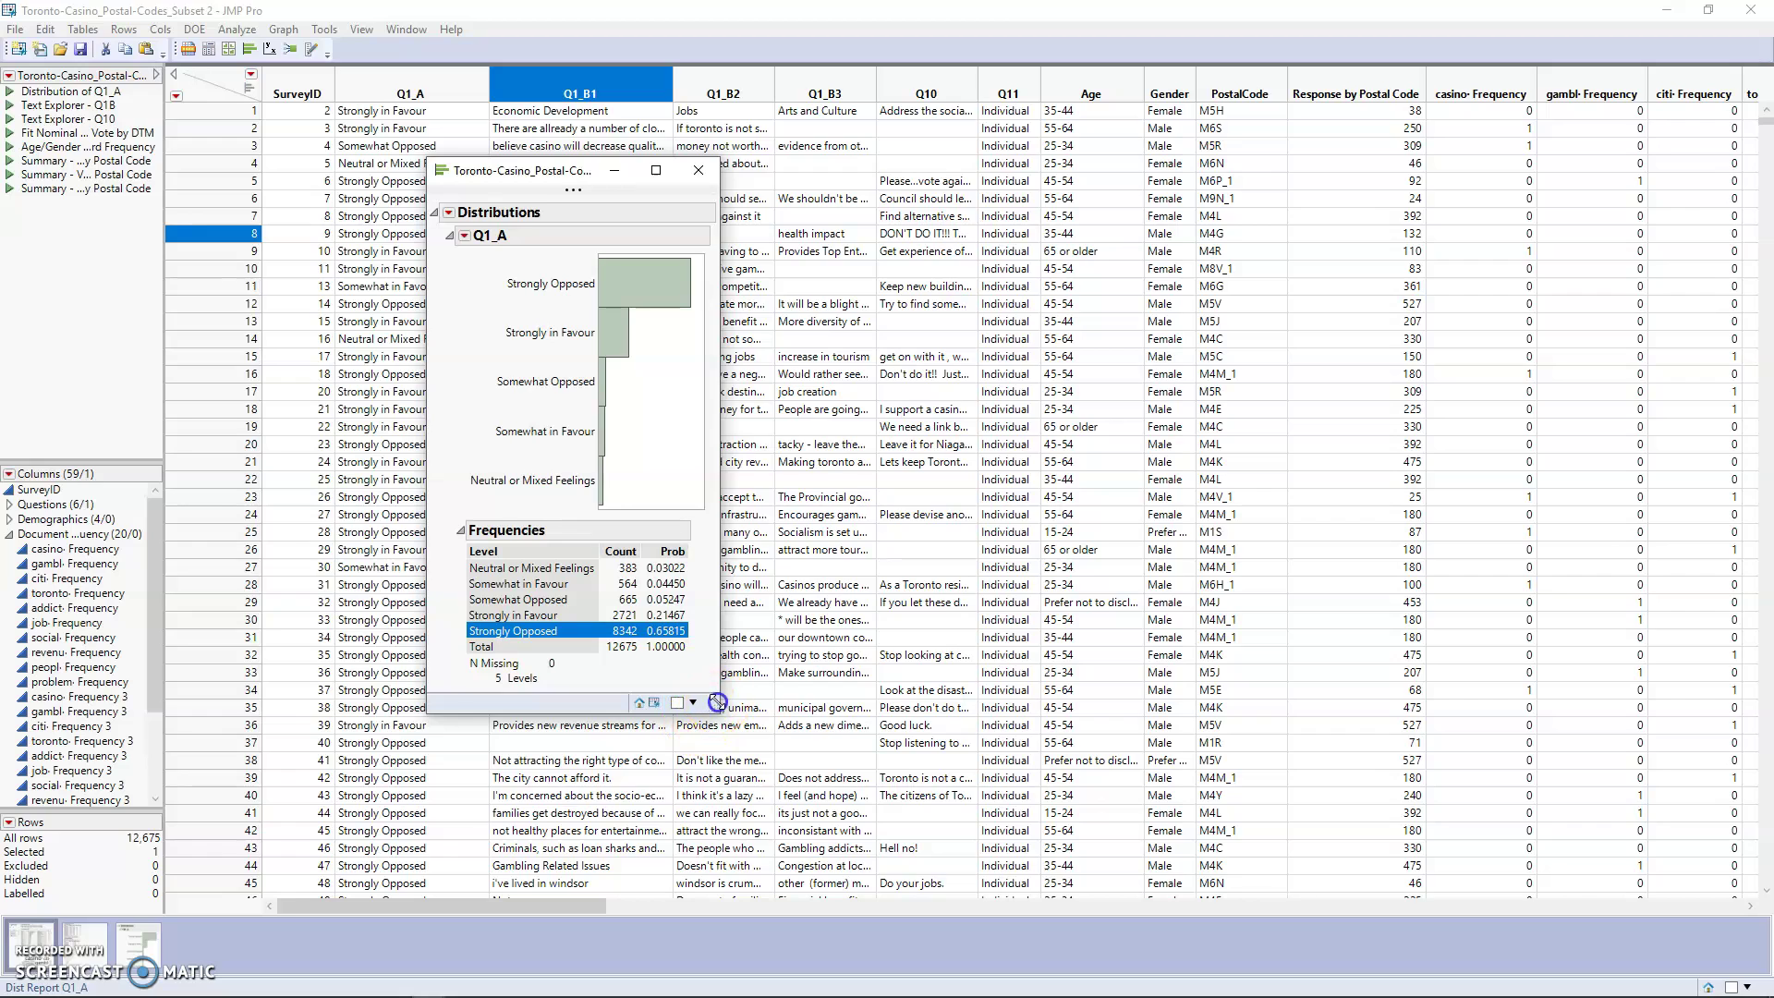
drag(718, 710, 802, 747)
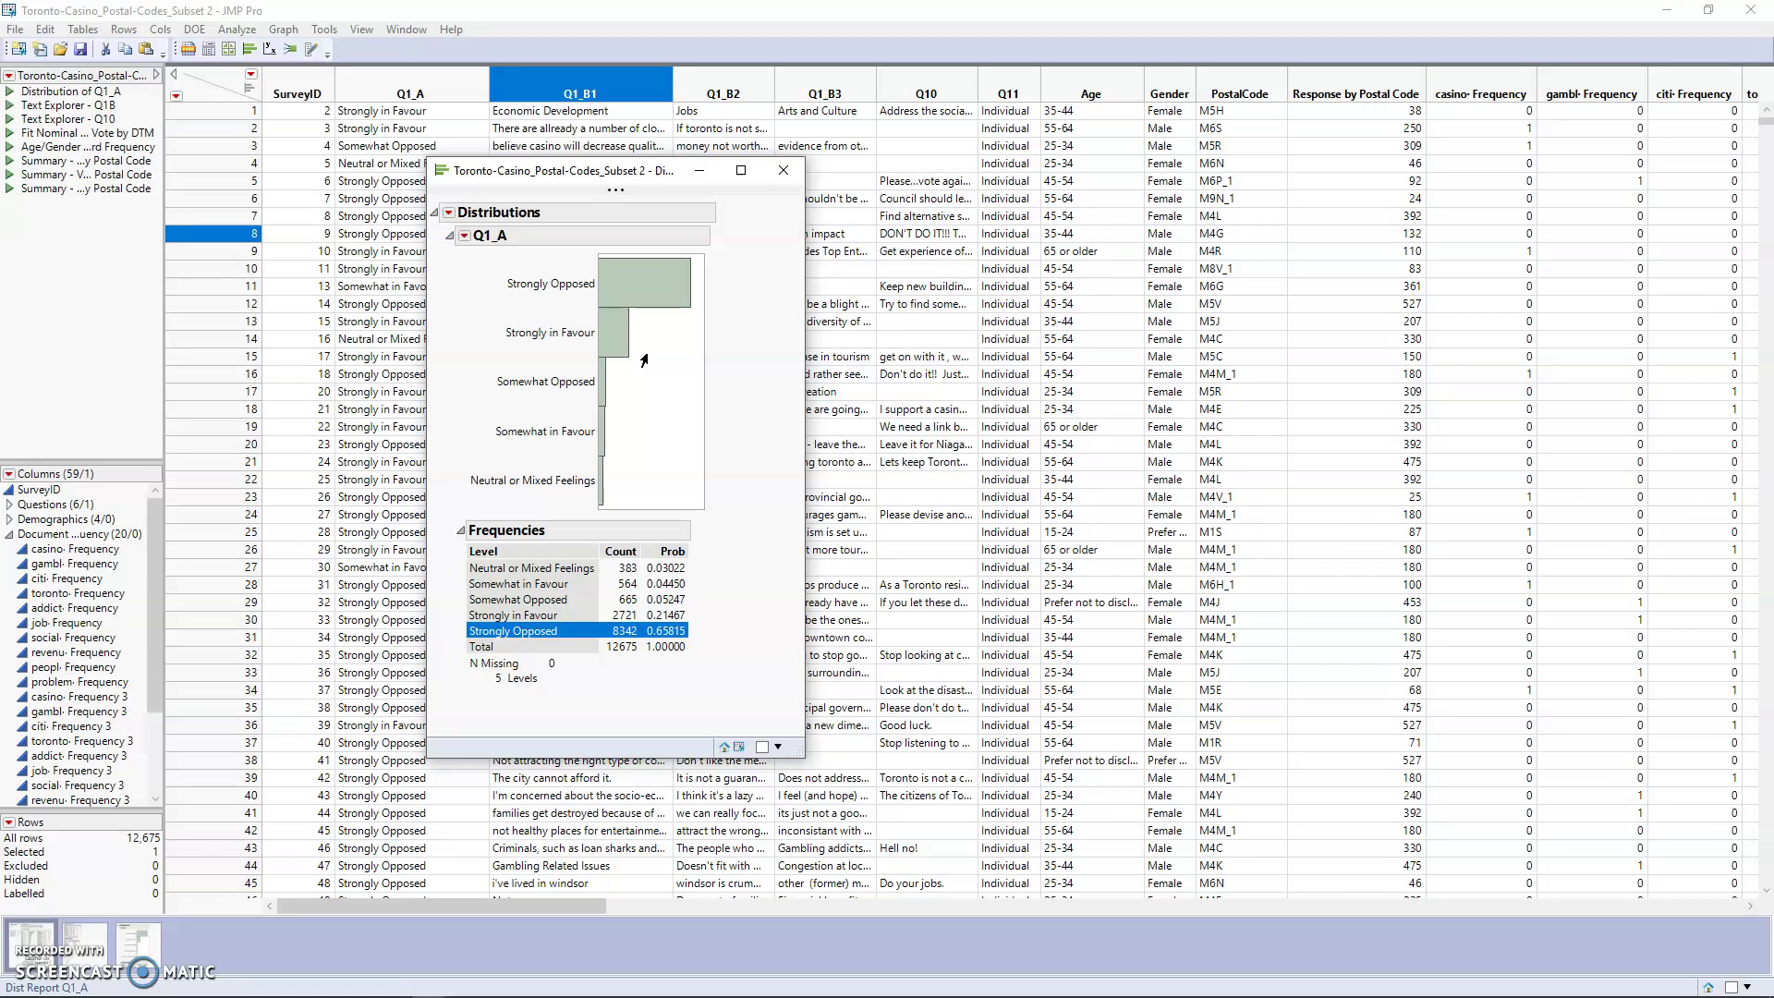
click(700, 170)
click(624, 90)
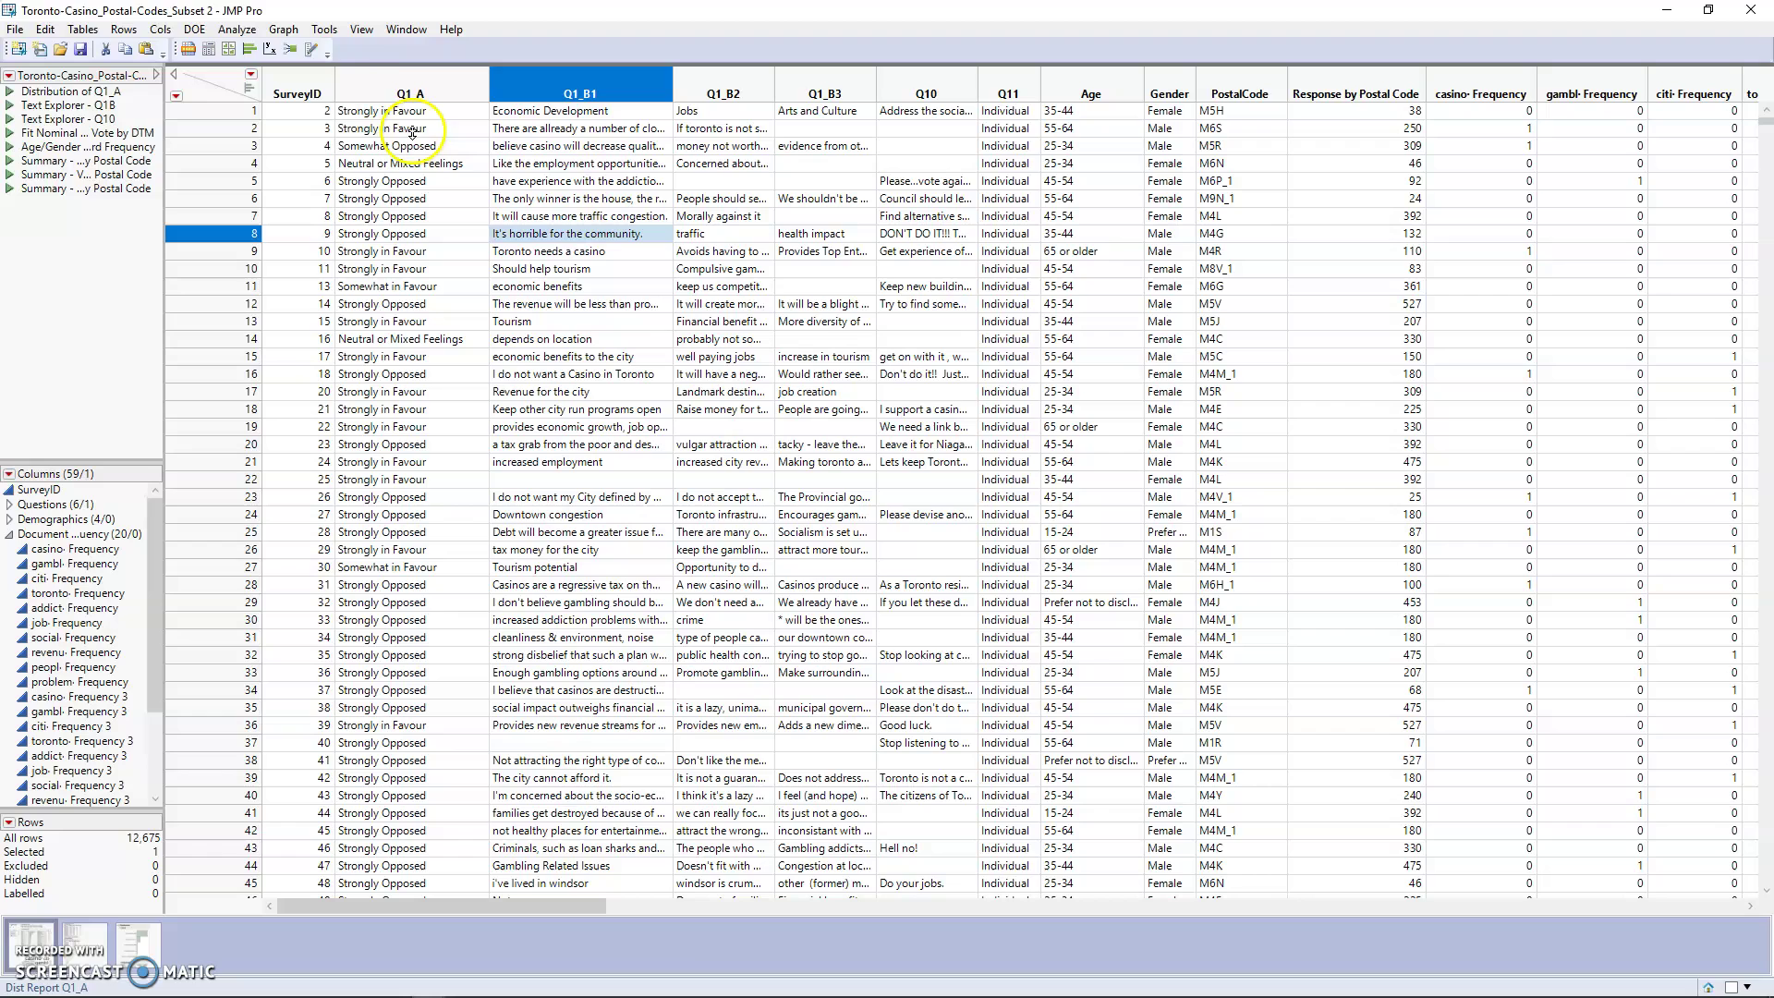
Step: Launch Text Explorer with the Q1_B1 comments column as the text column
click(224, 31)
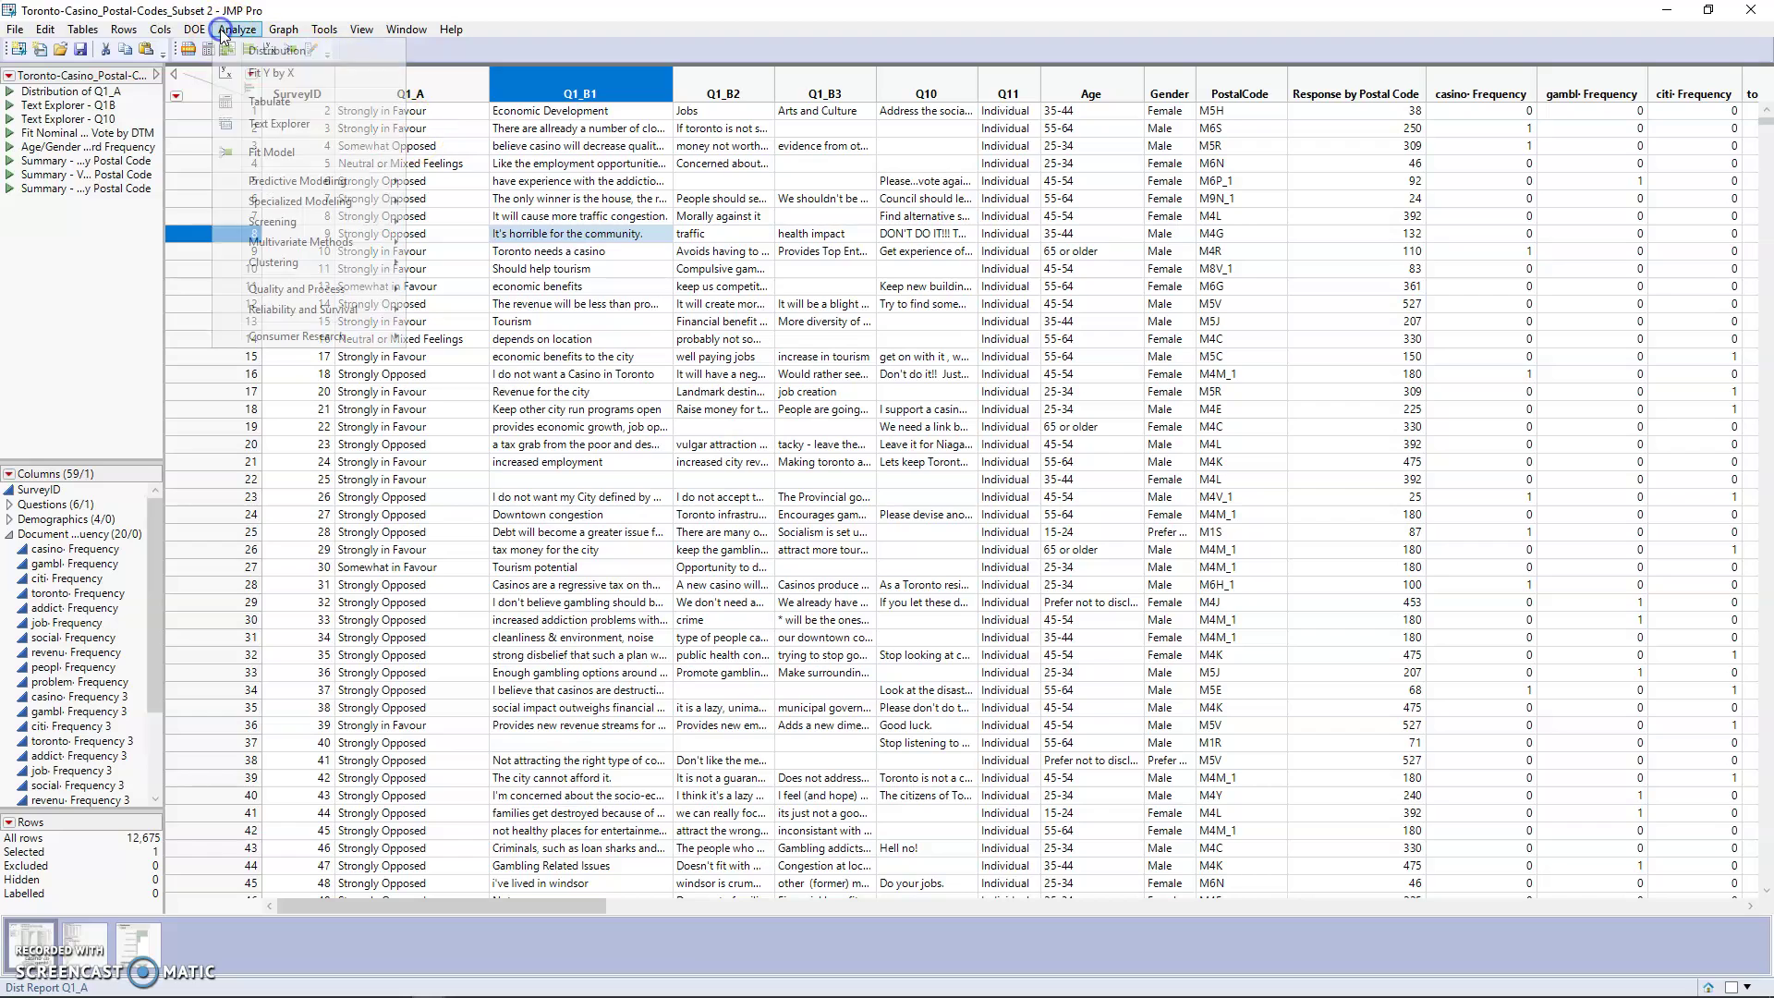
click(279, 126)
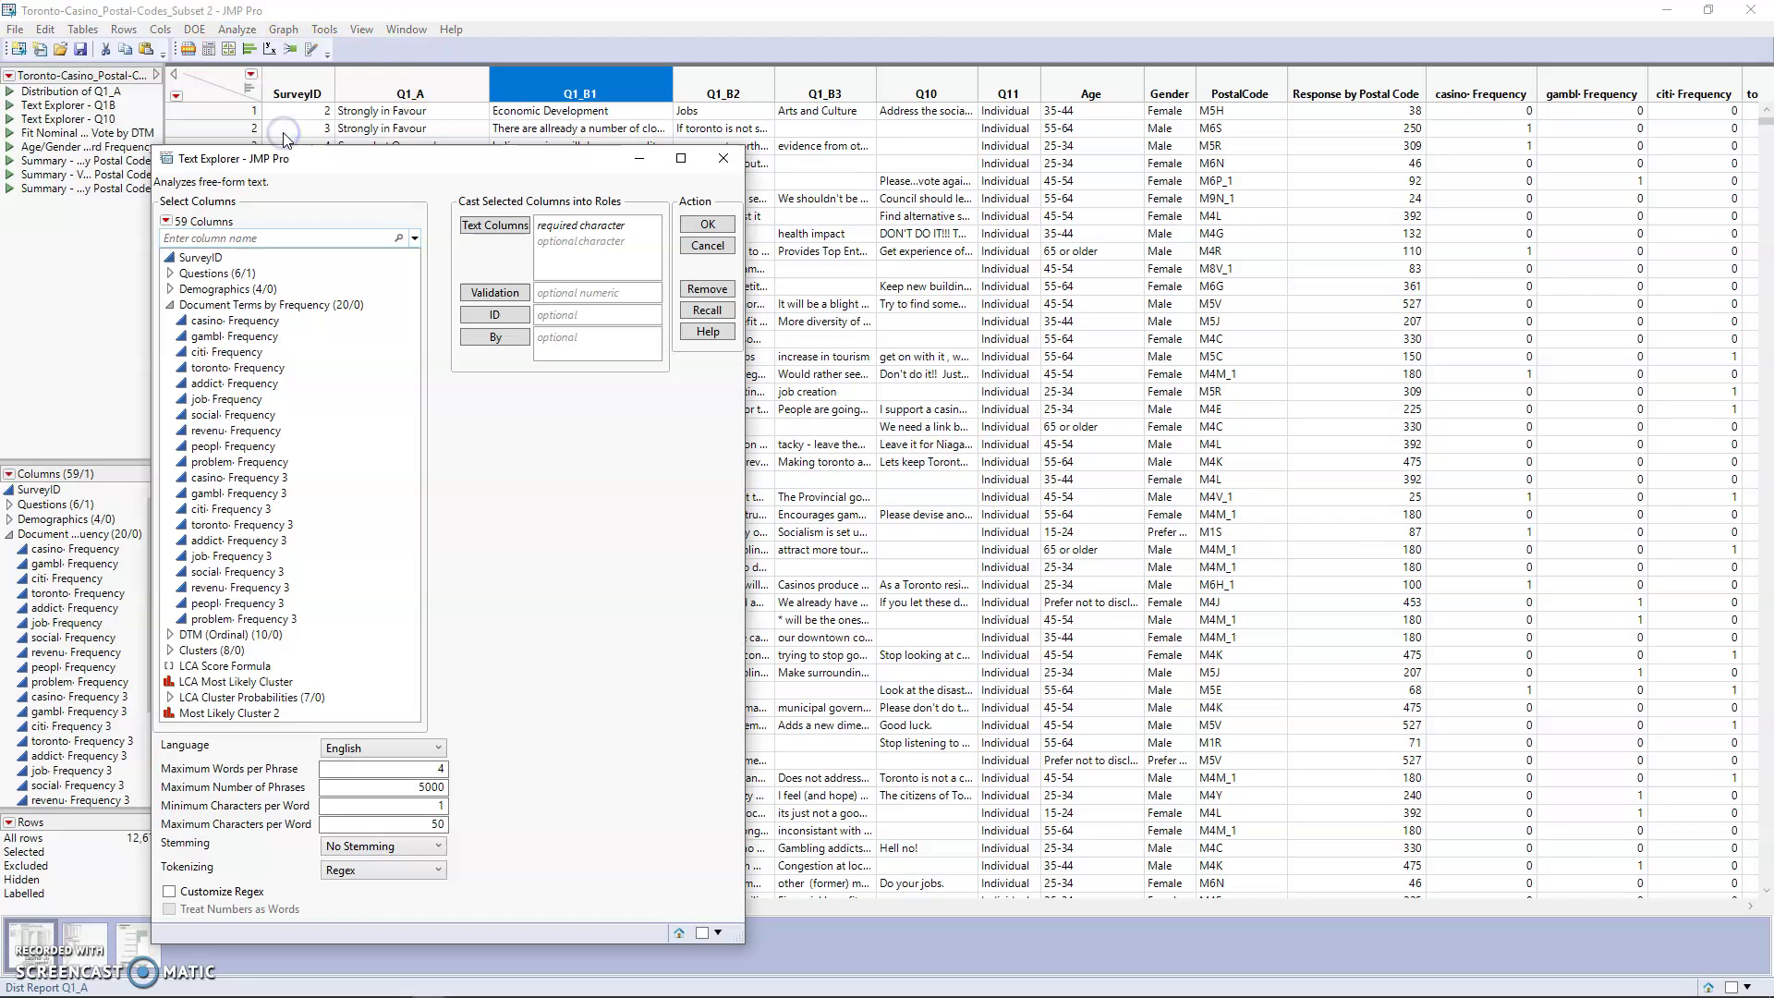
click(170, 305)
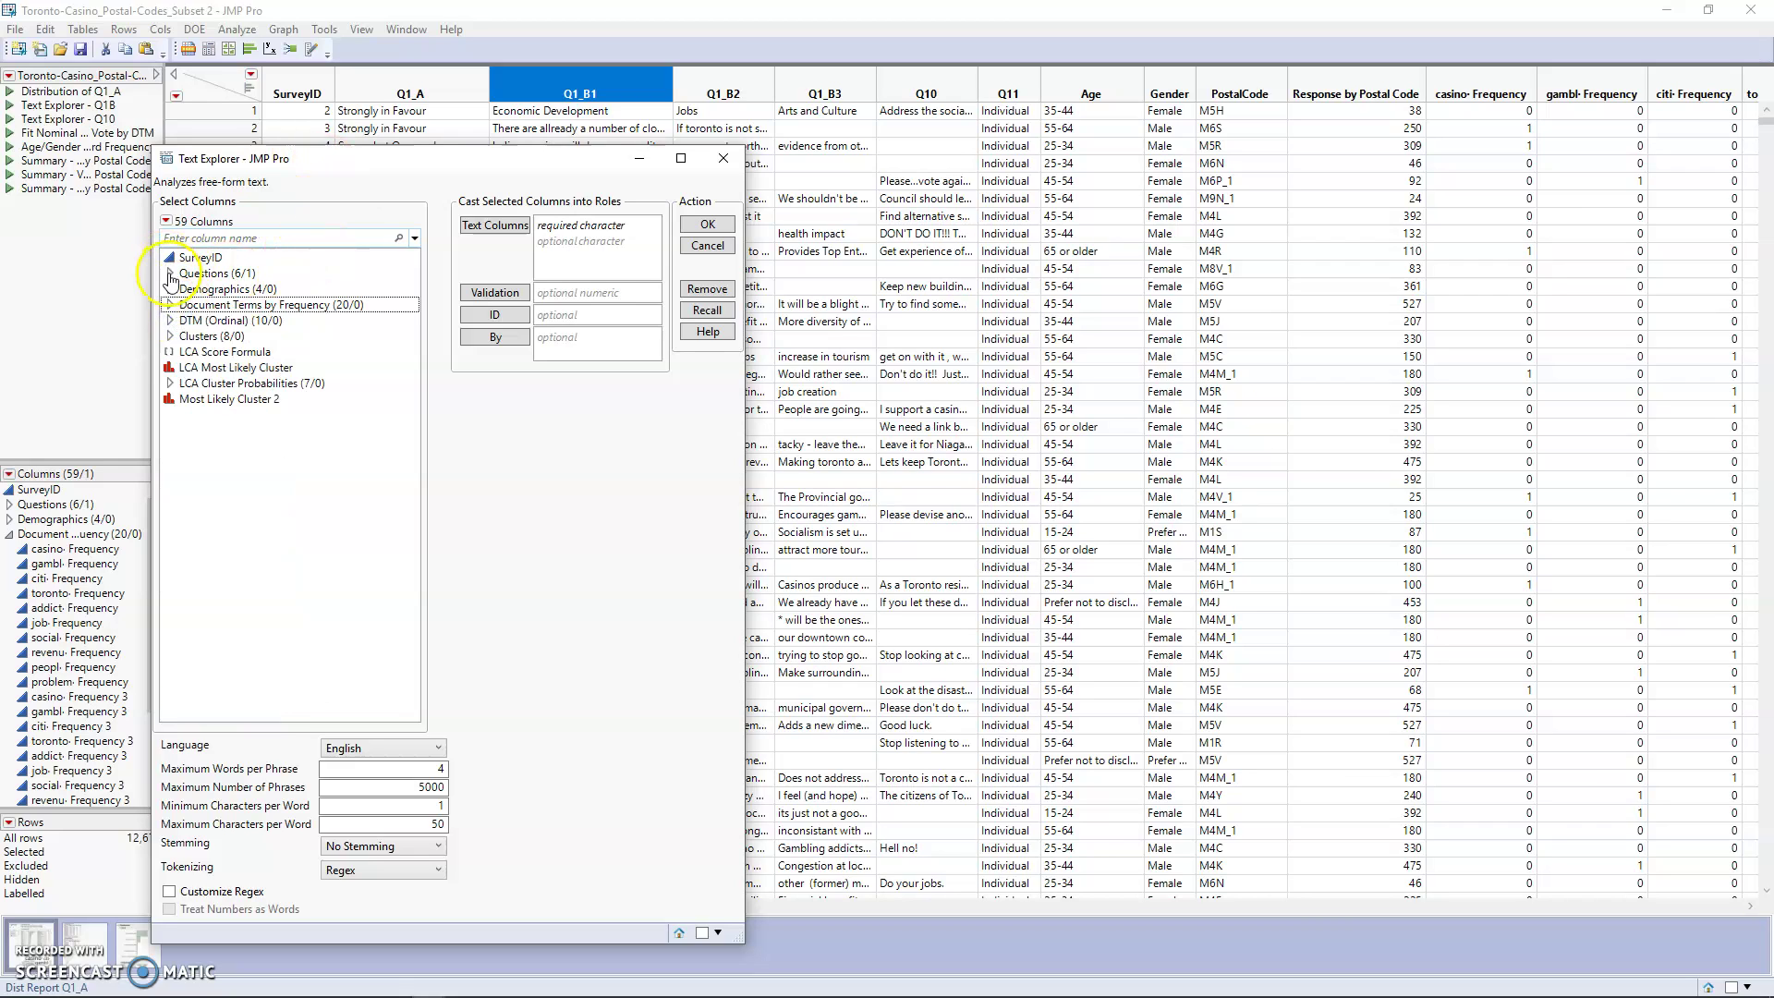
click(169, 273)
click(216, 306)
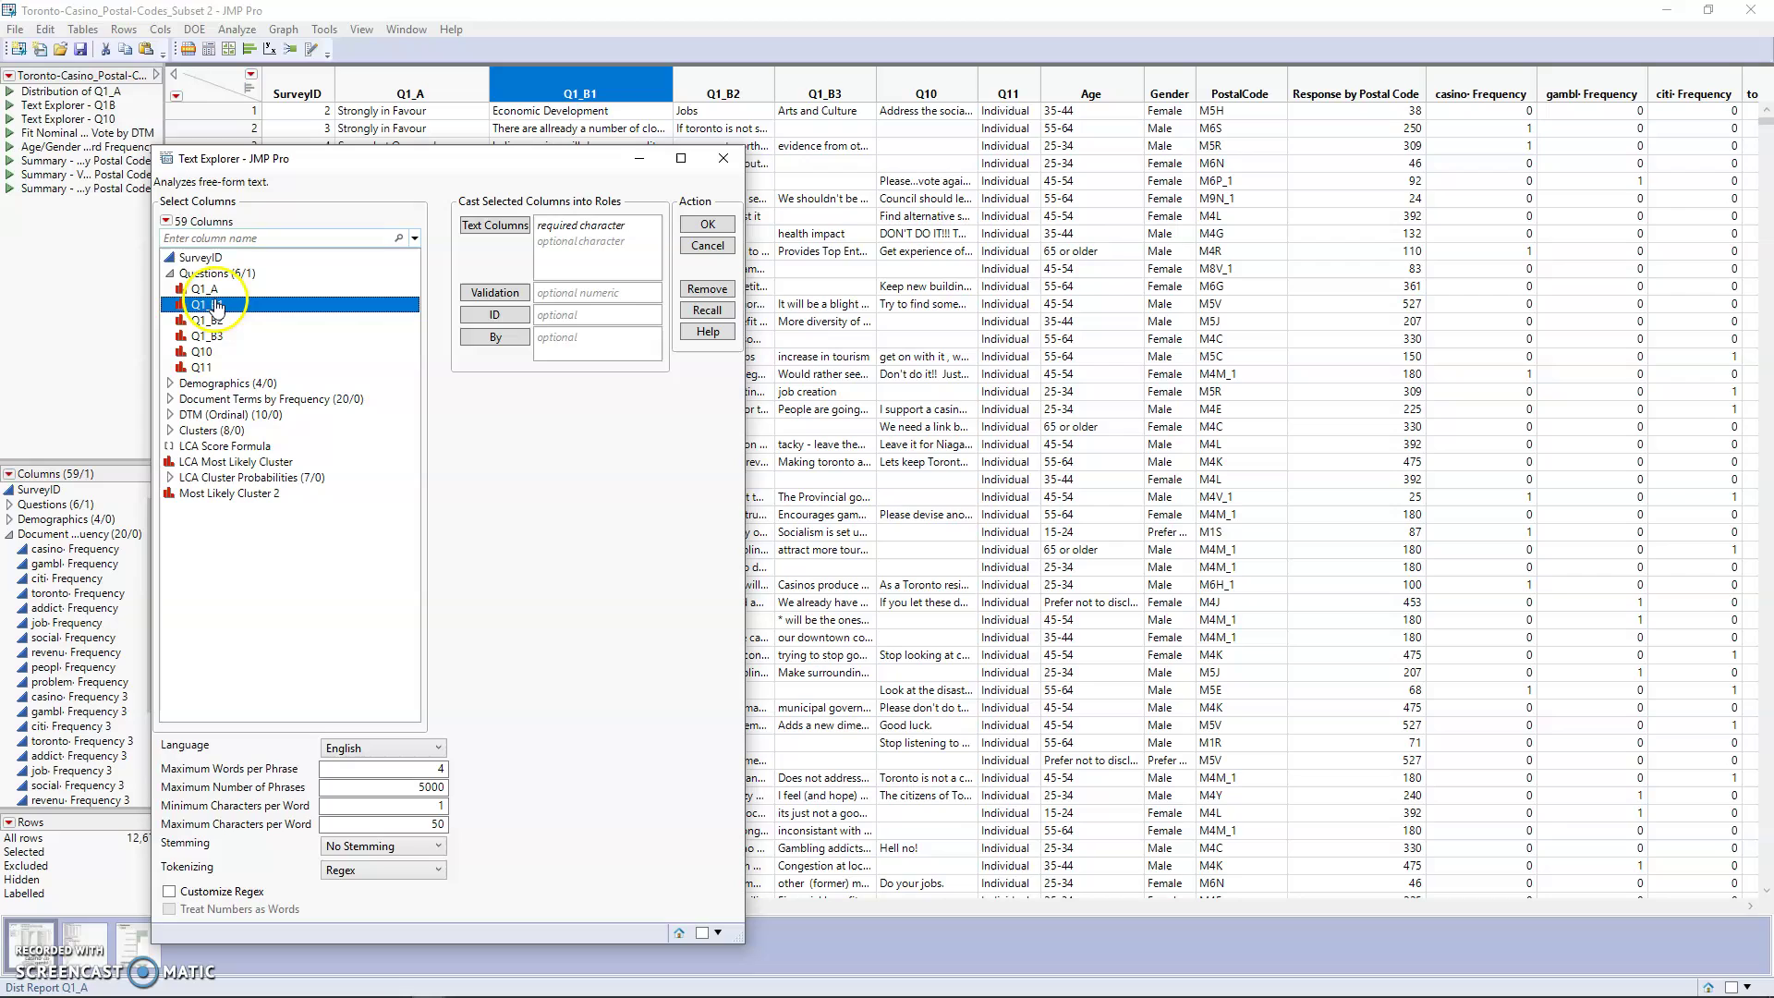
double_click(215, 307)
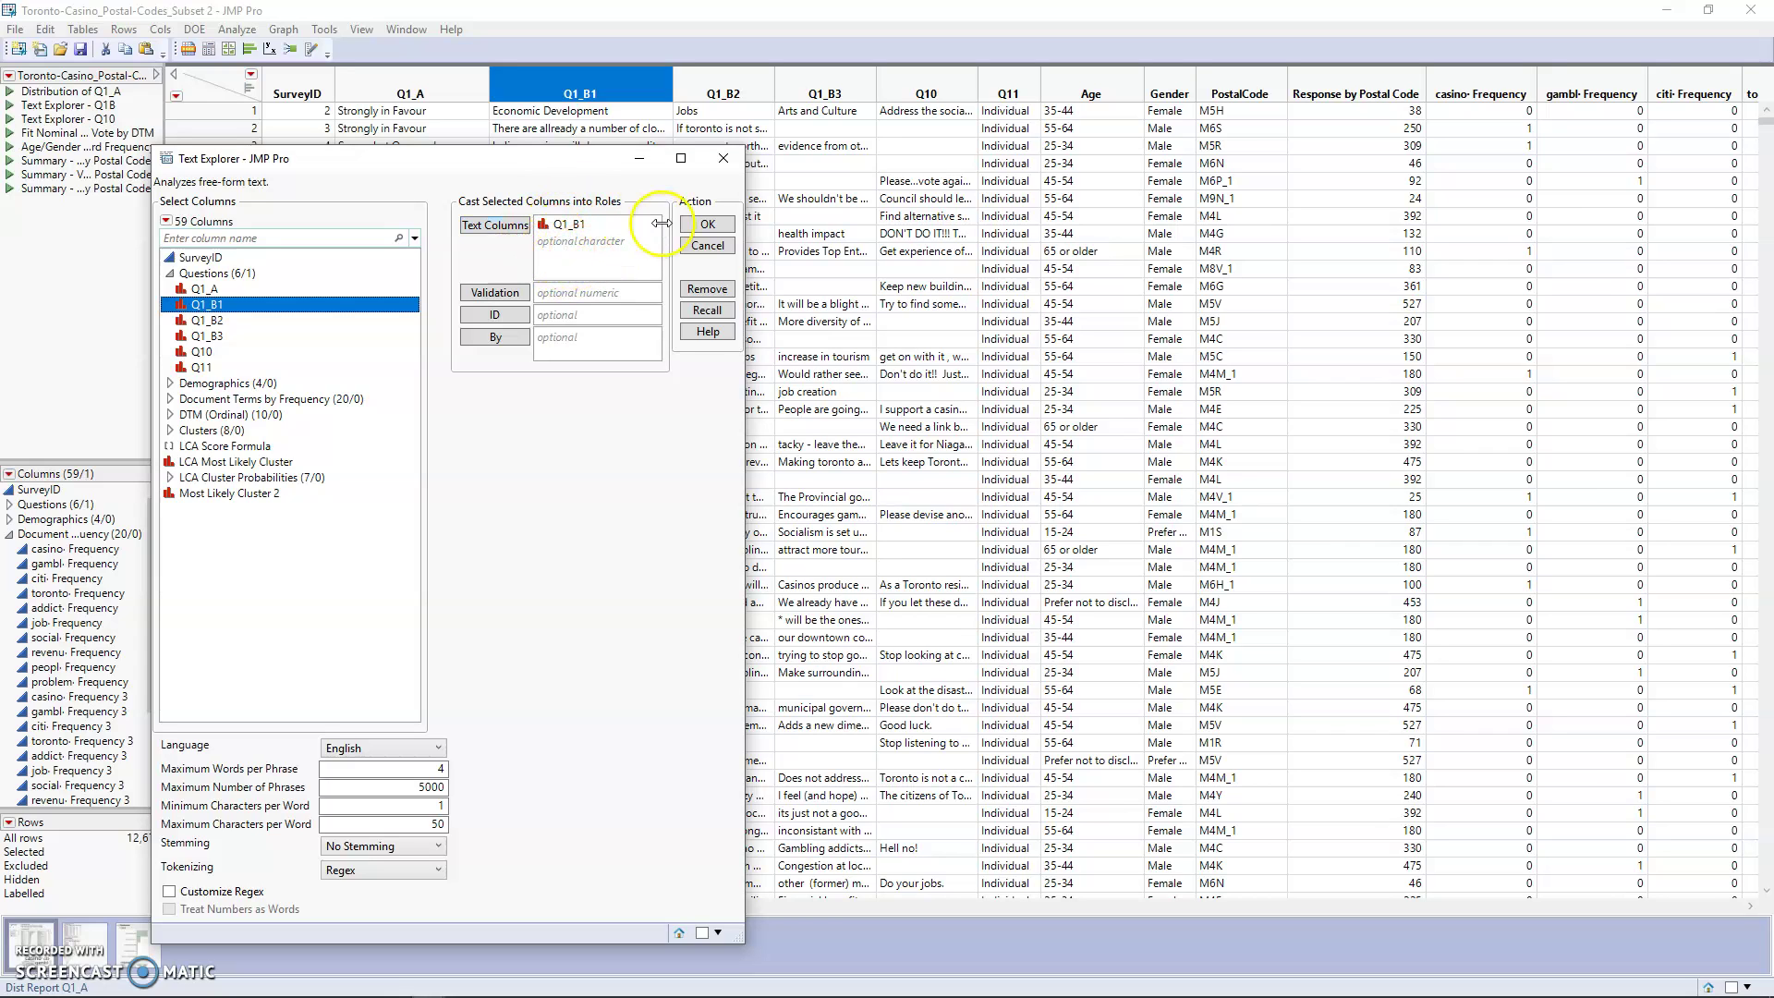
Step: Run Text Explorer on Q1_B1 and enlarge its report listing 6,227 terms
click(700, 225)
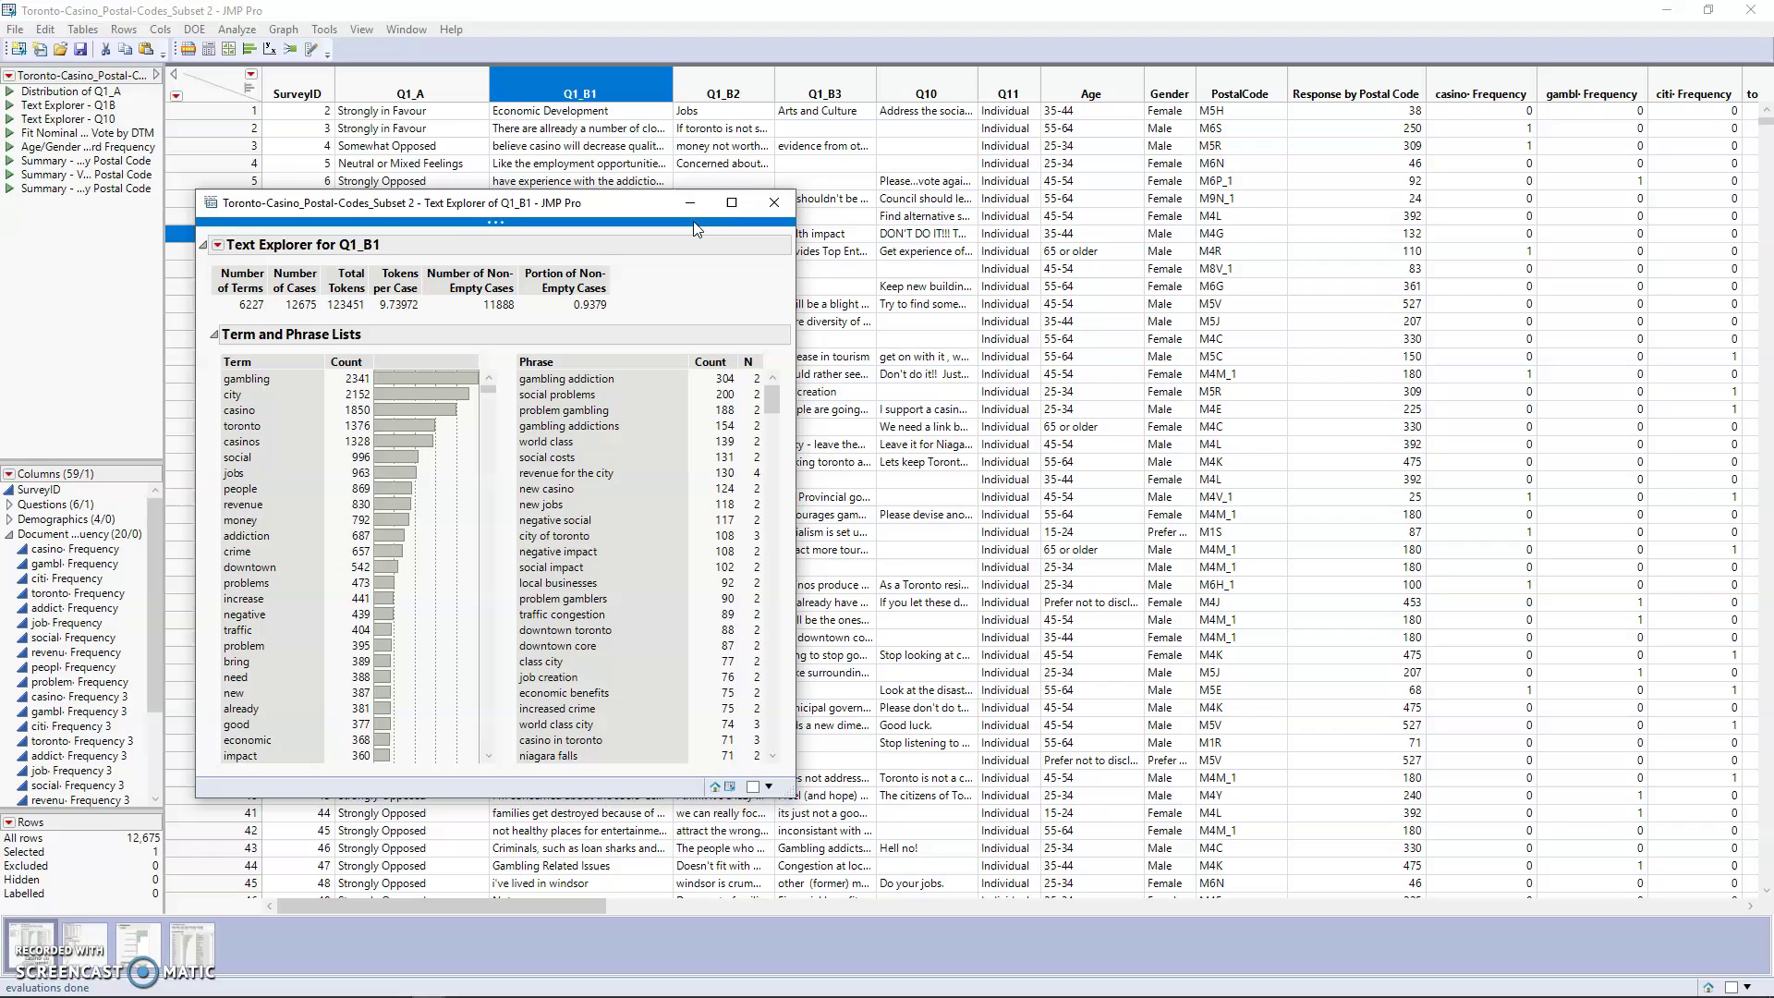
drag(665, 201, 721, 70)
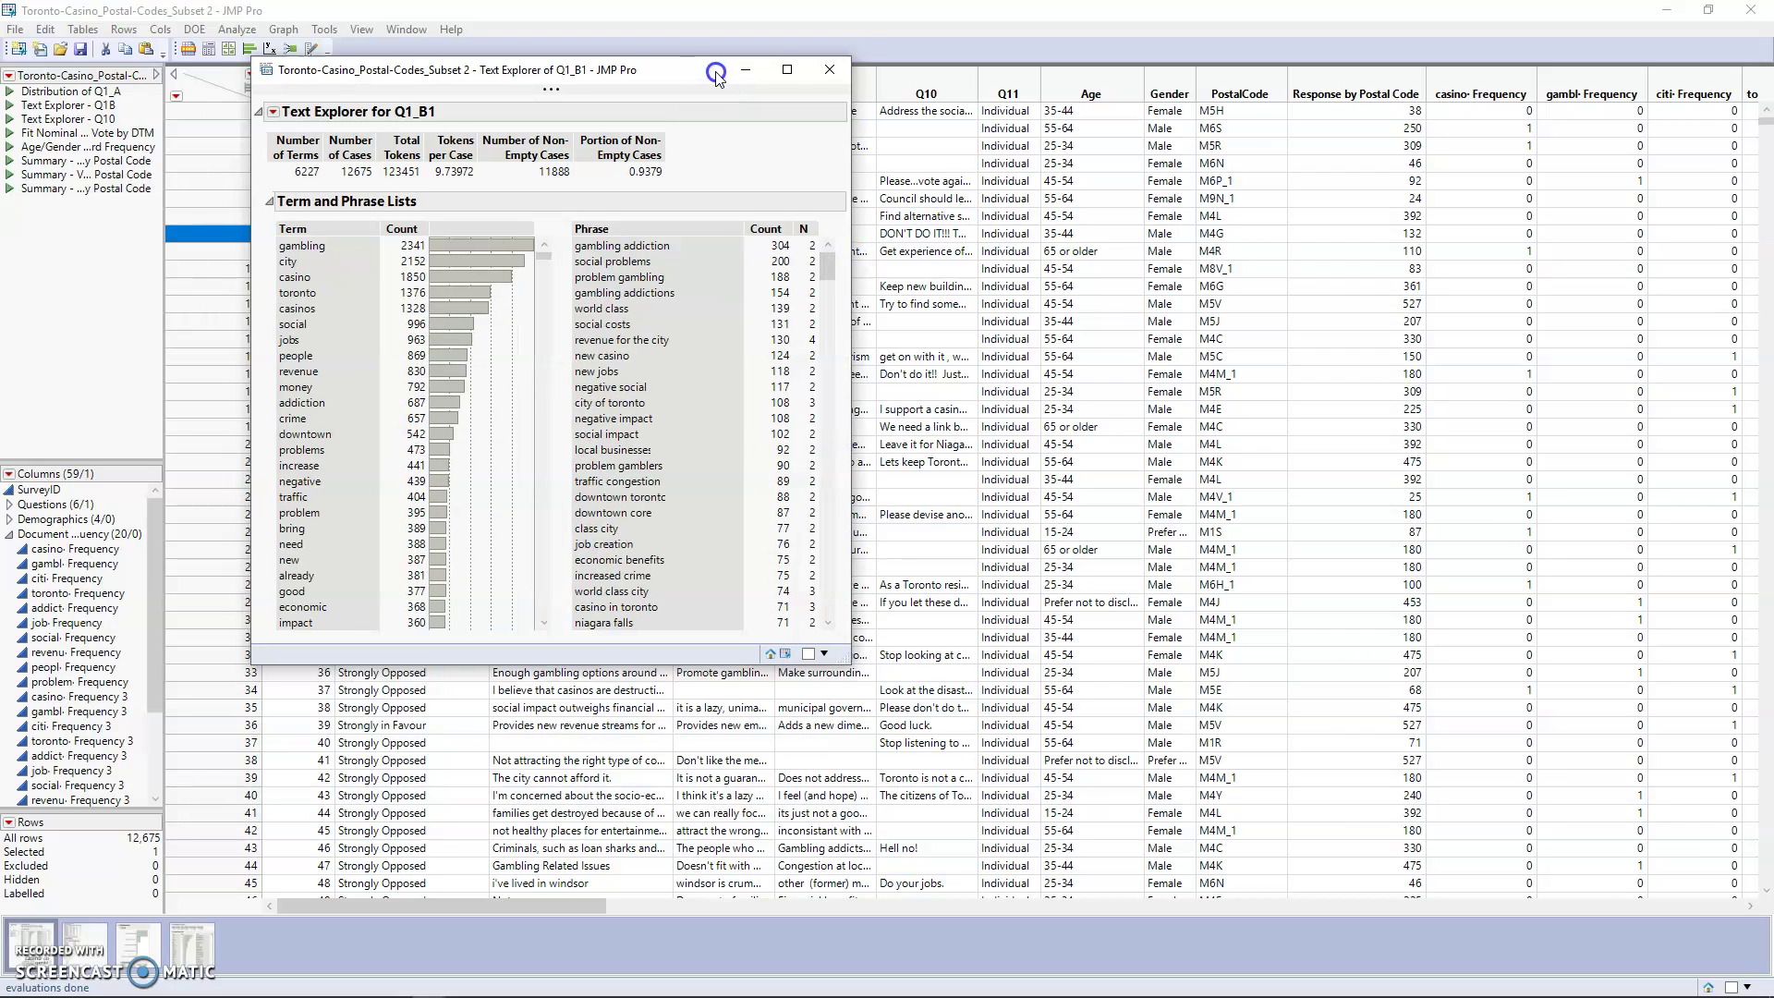
drag(839, 661, 1068, 793)
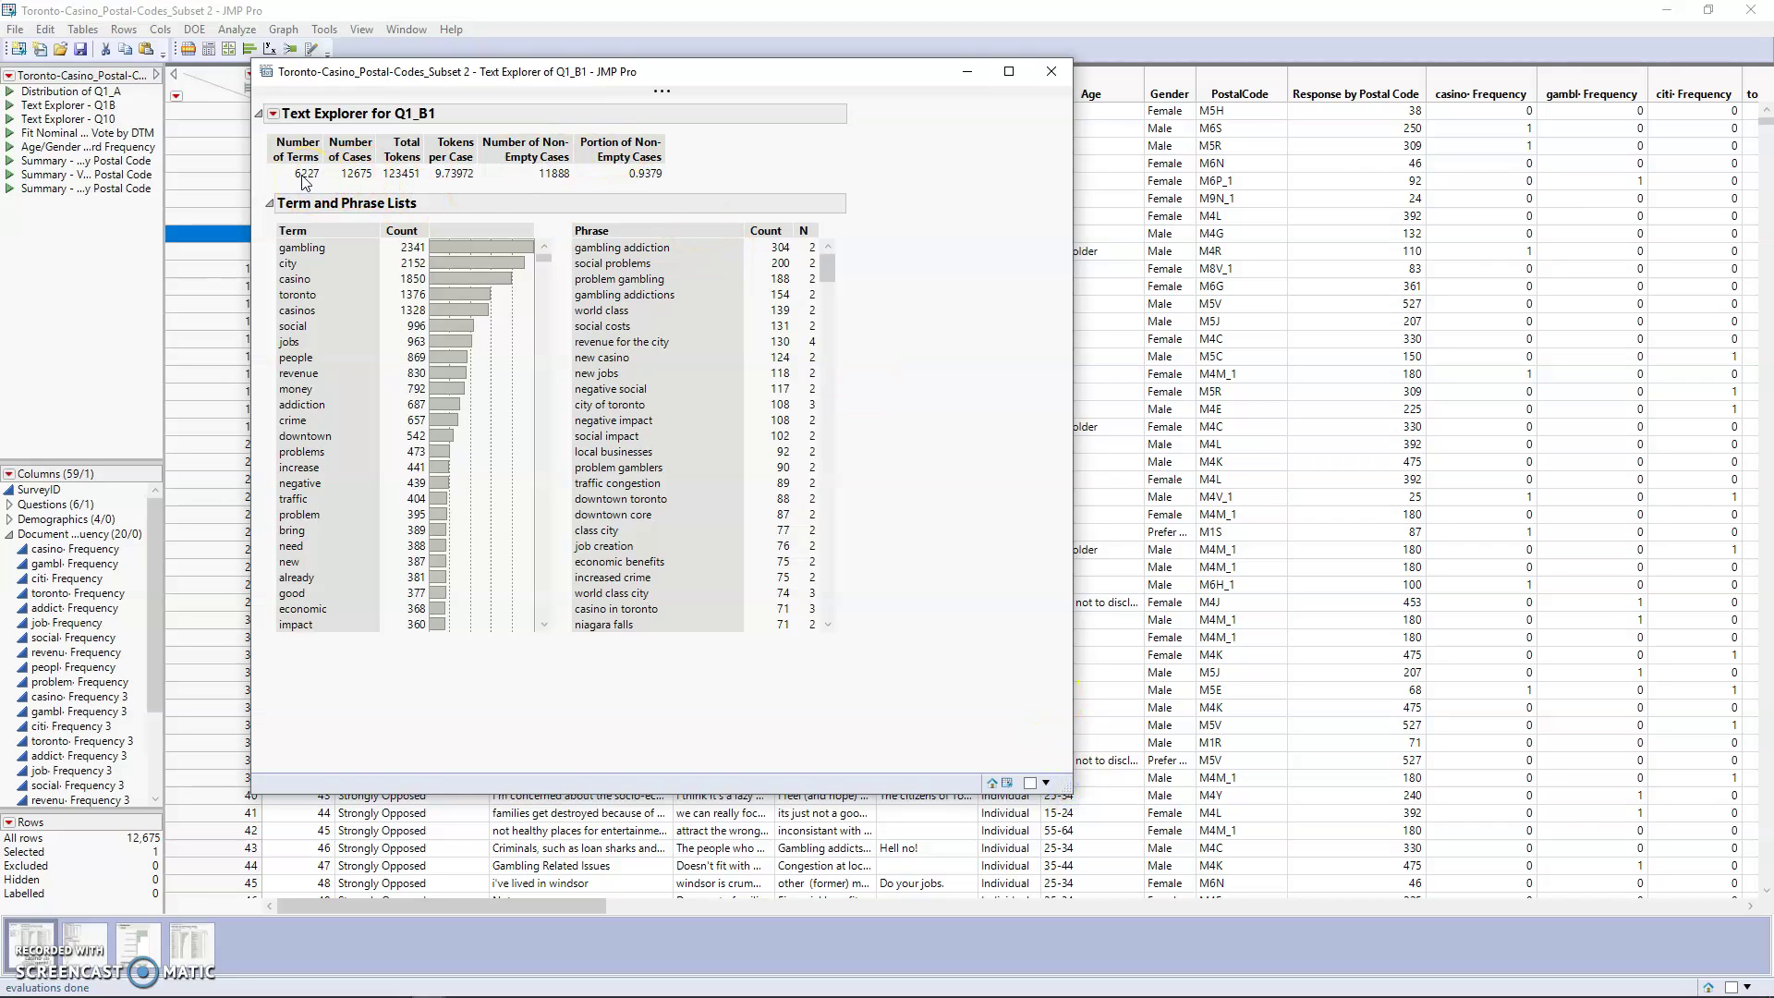
click(308, 250)
Step: Apply Stem All Terms, cutting the Q1_B1 term list to 4,243 stemmed terms
click(275, 120)
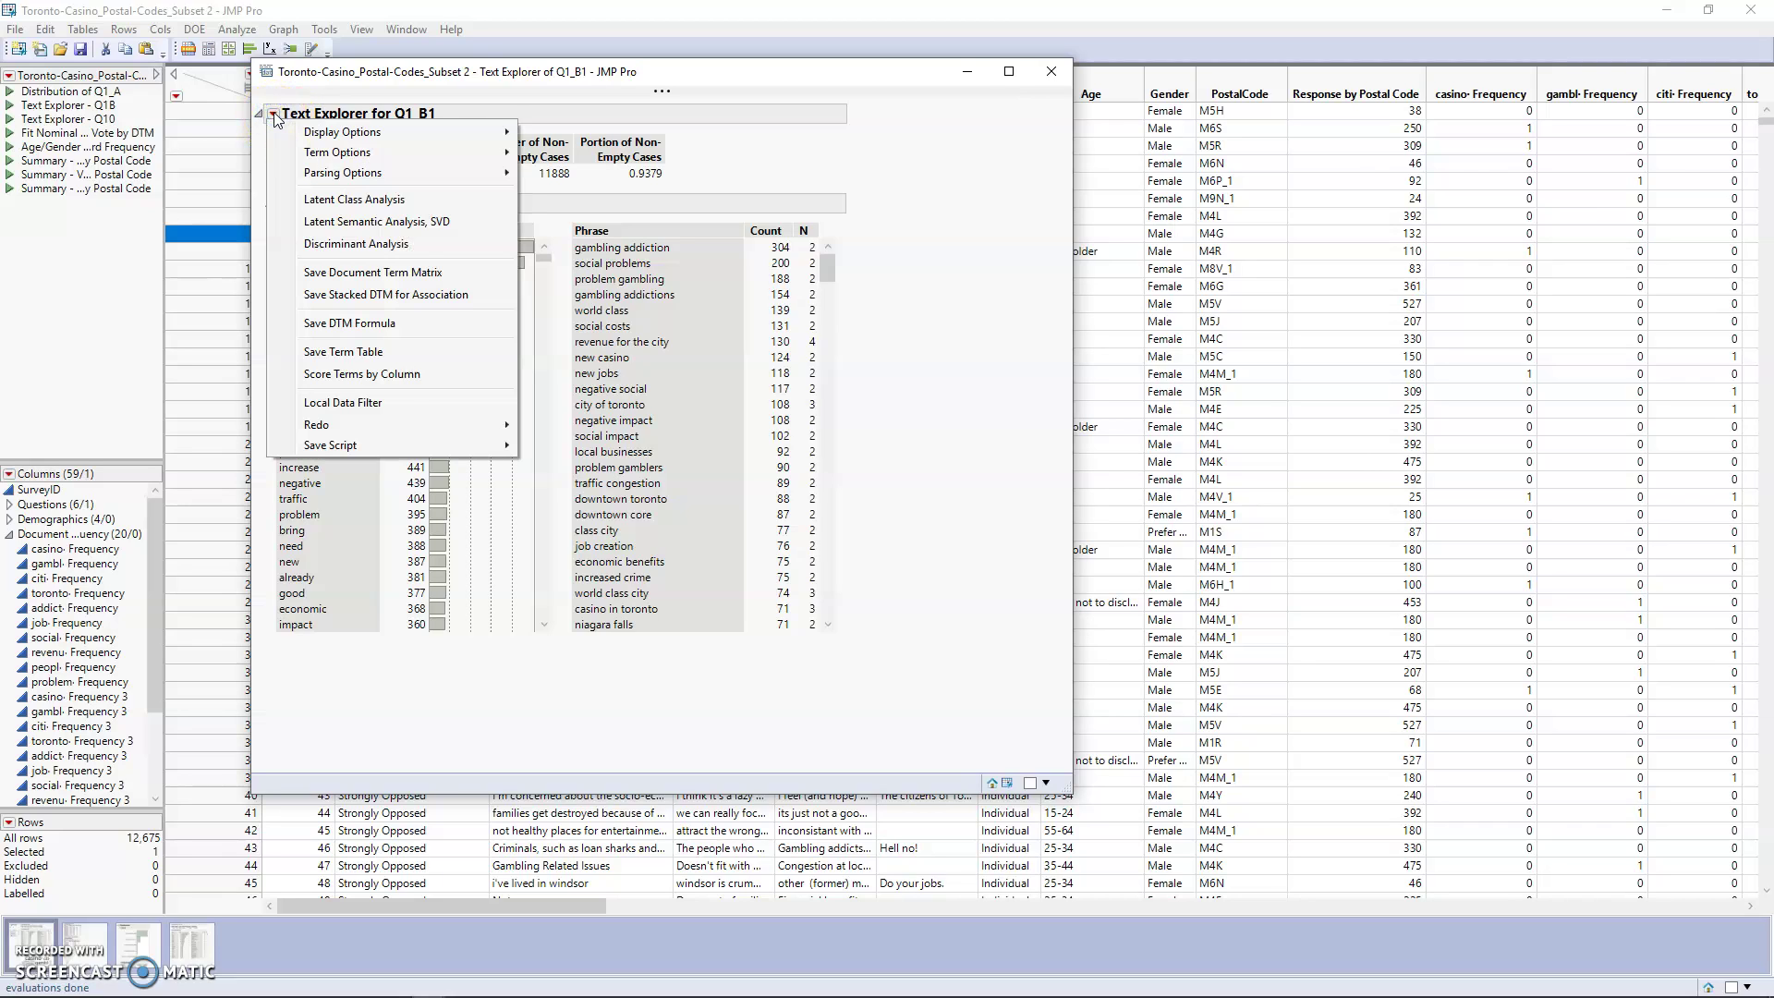
mouse_move(344, 155)
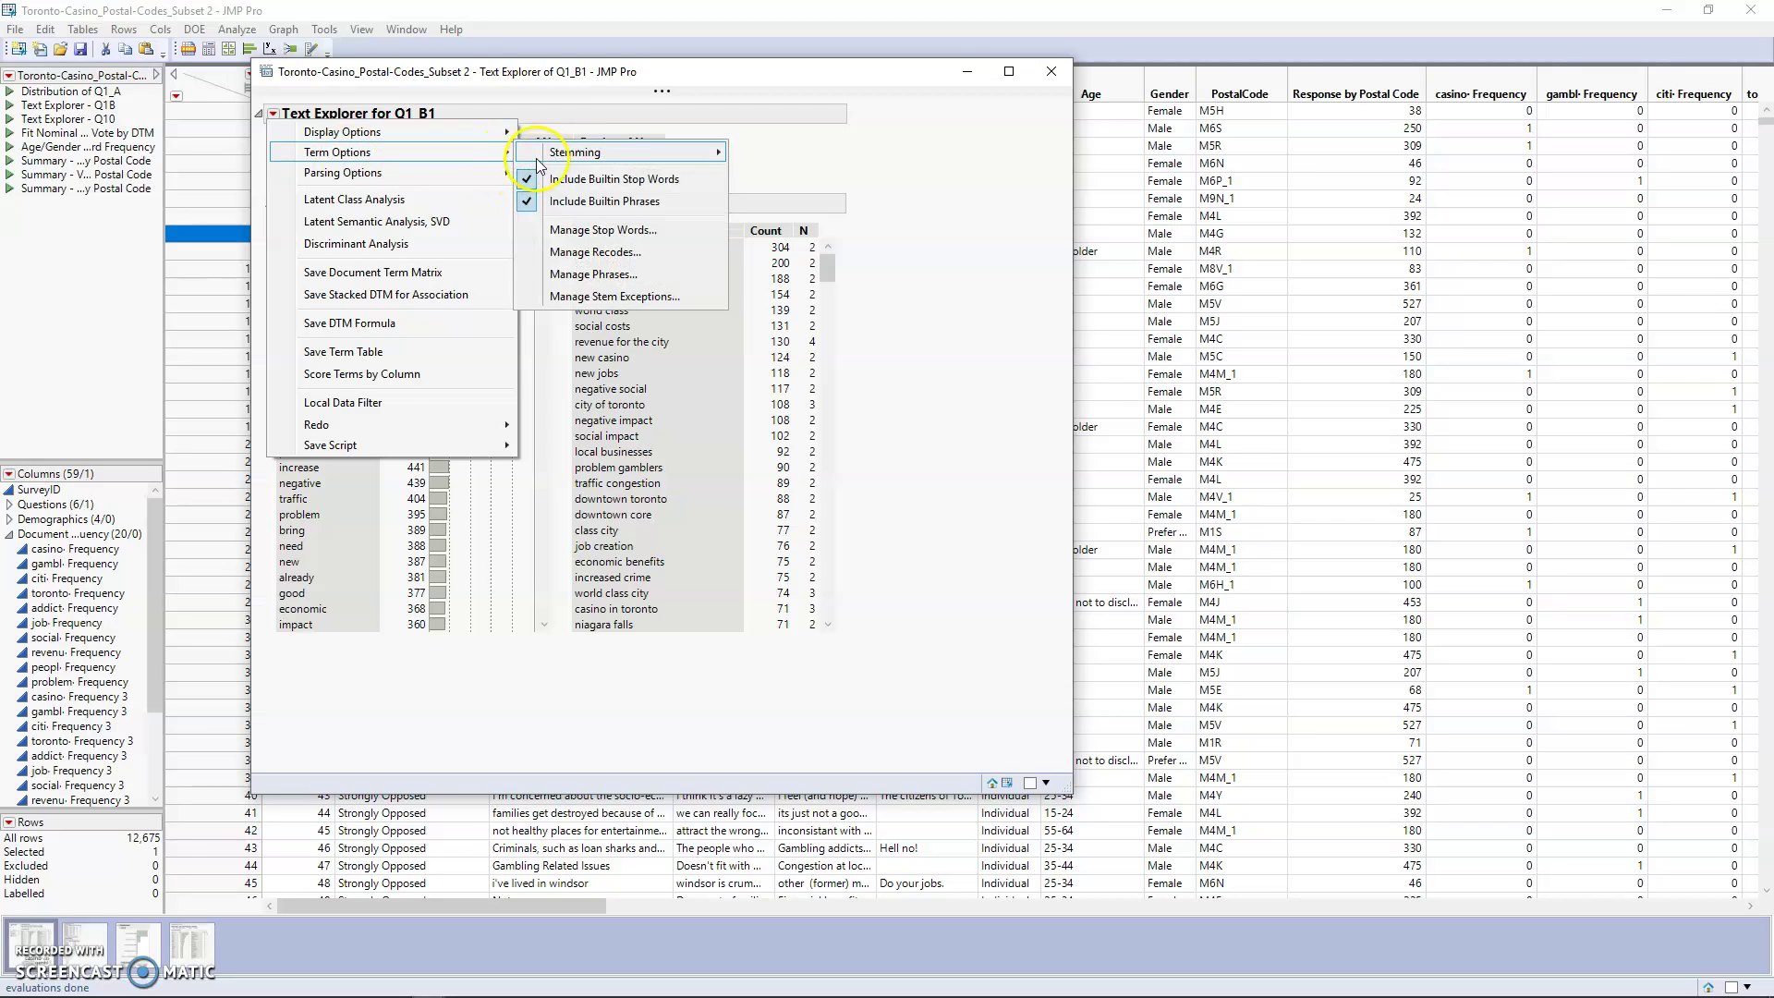
click(573, 157)
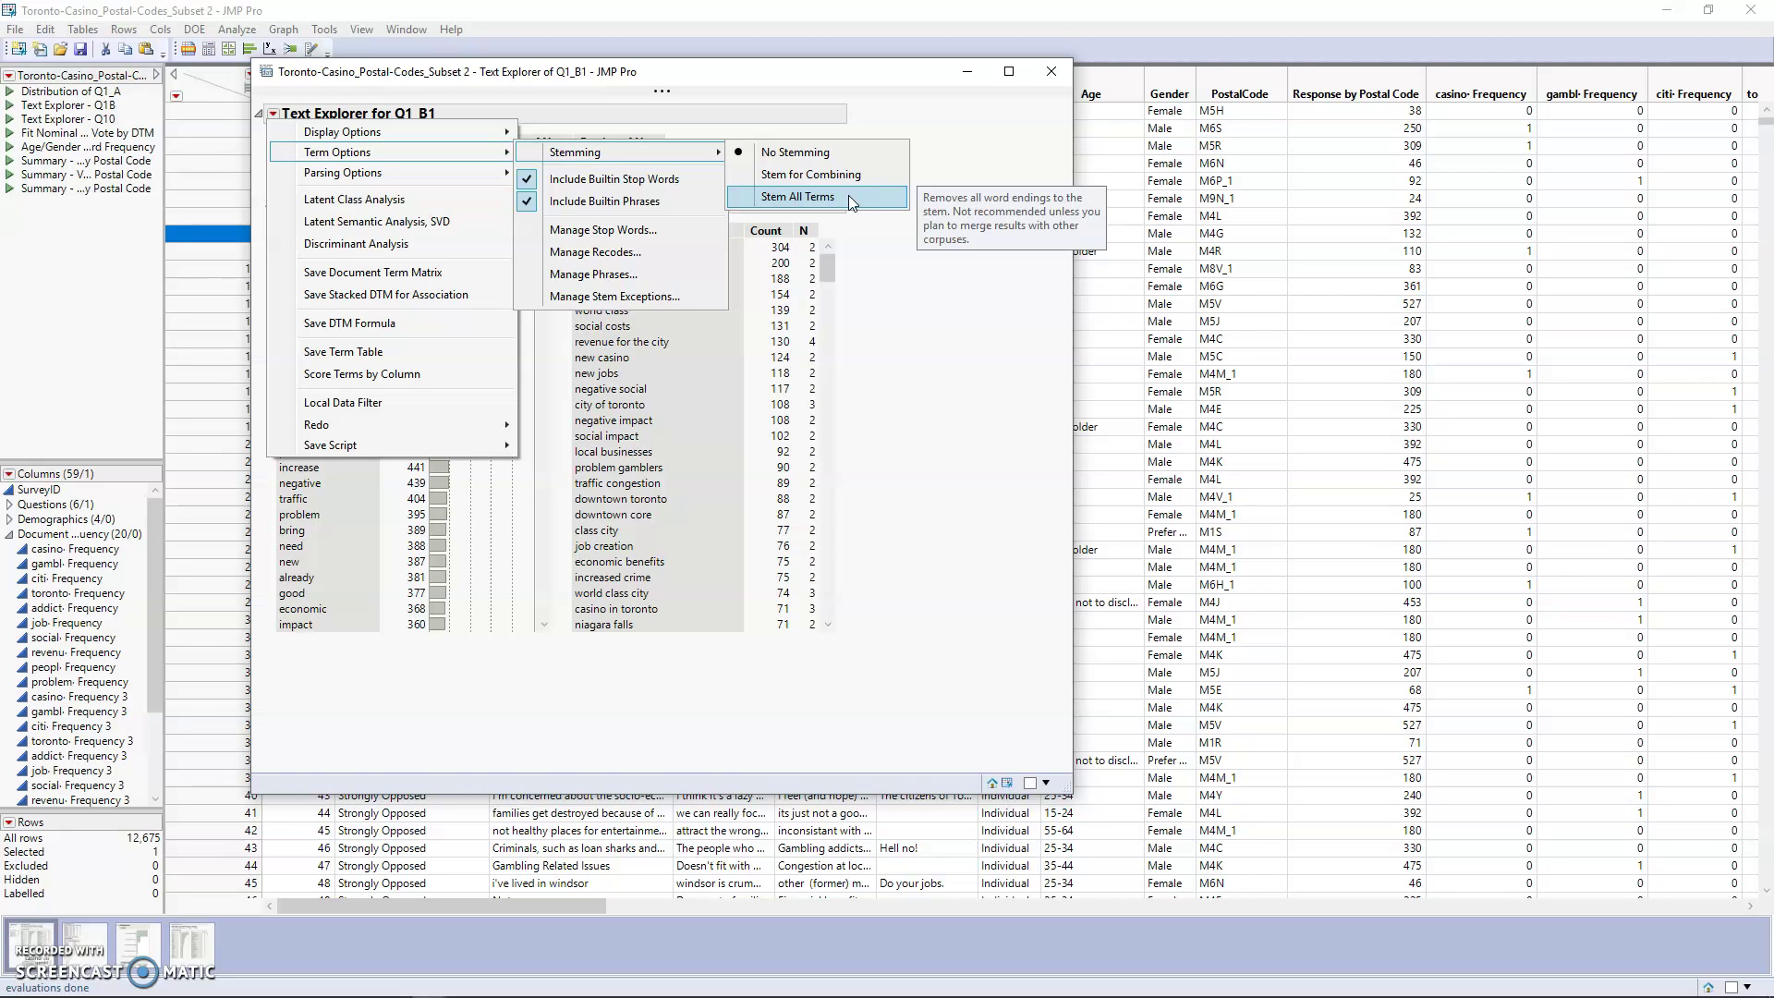
click(848, 196)
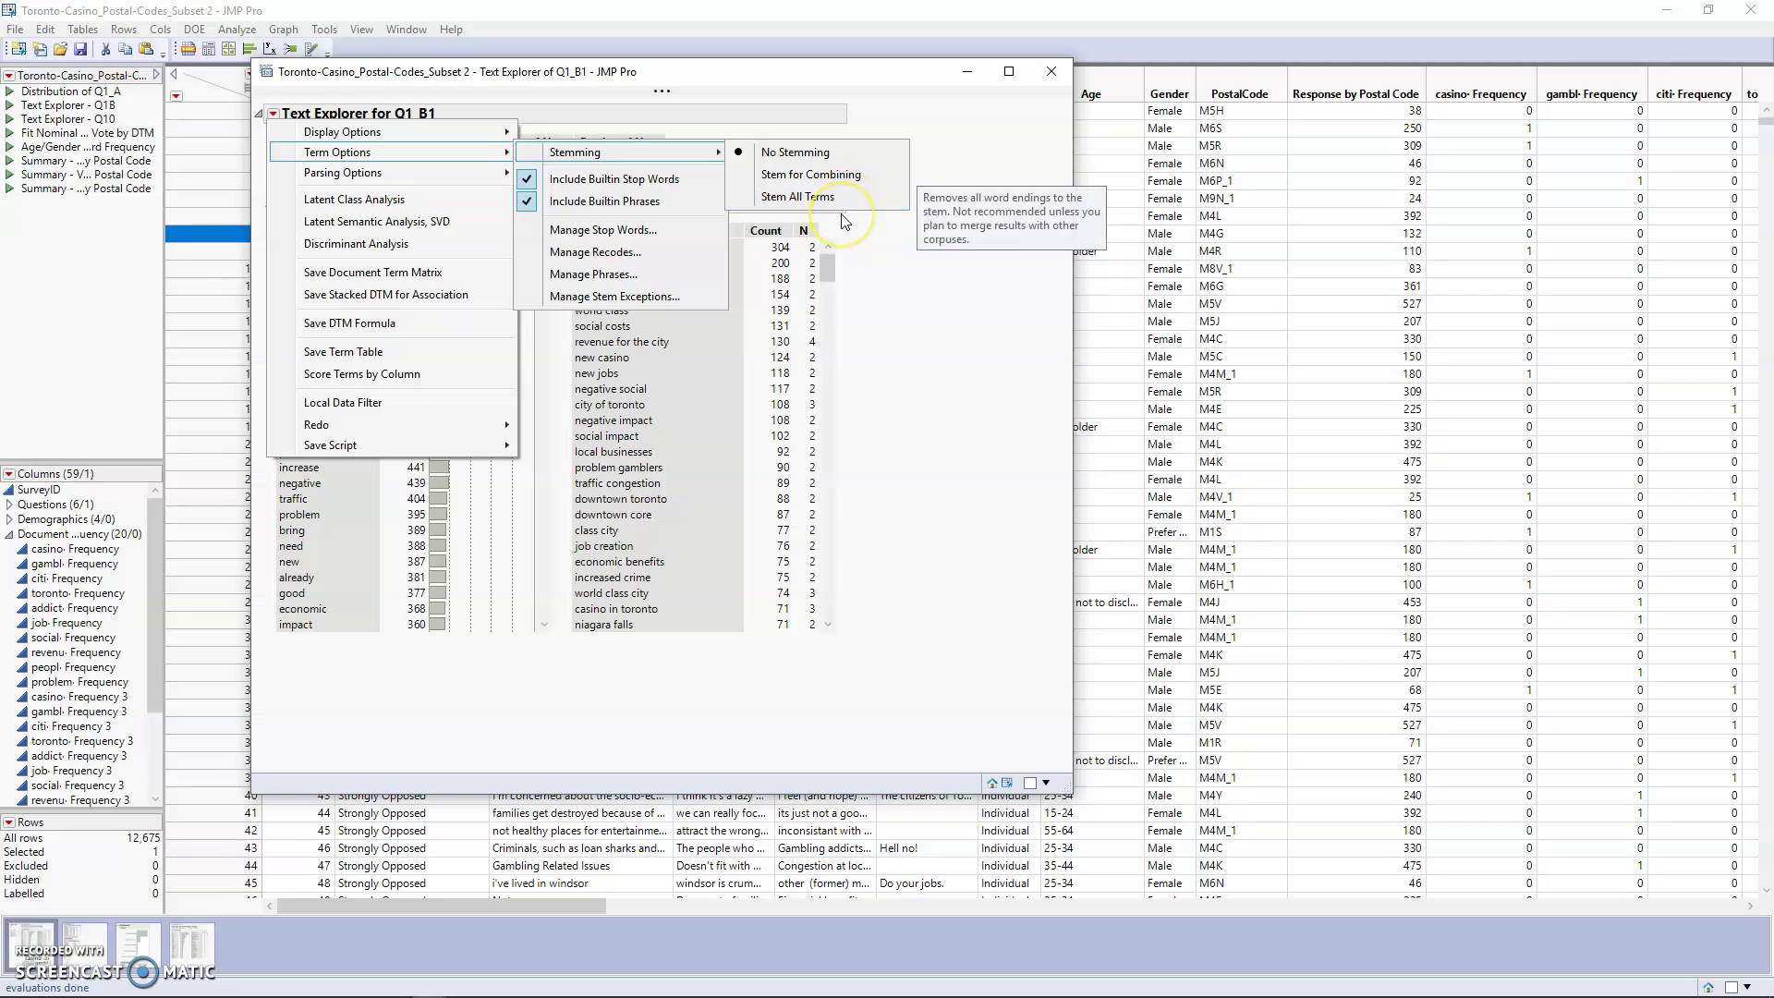
click(848, 207)
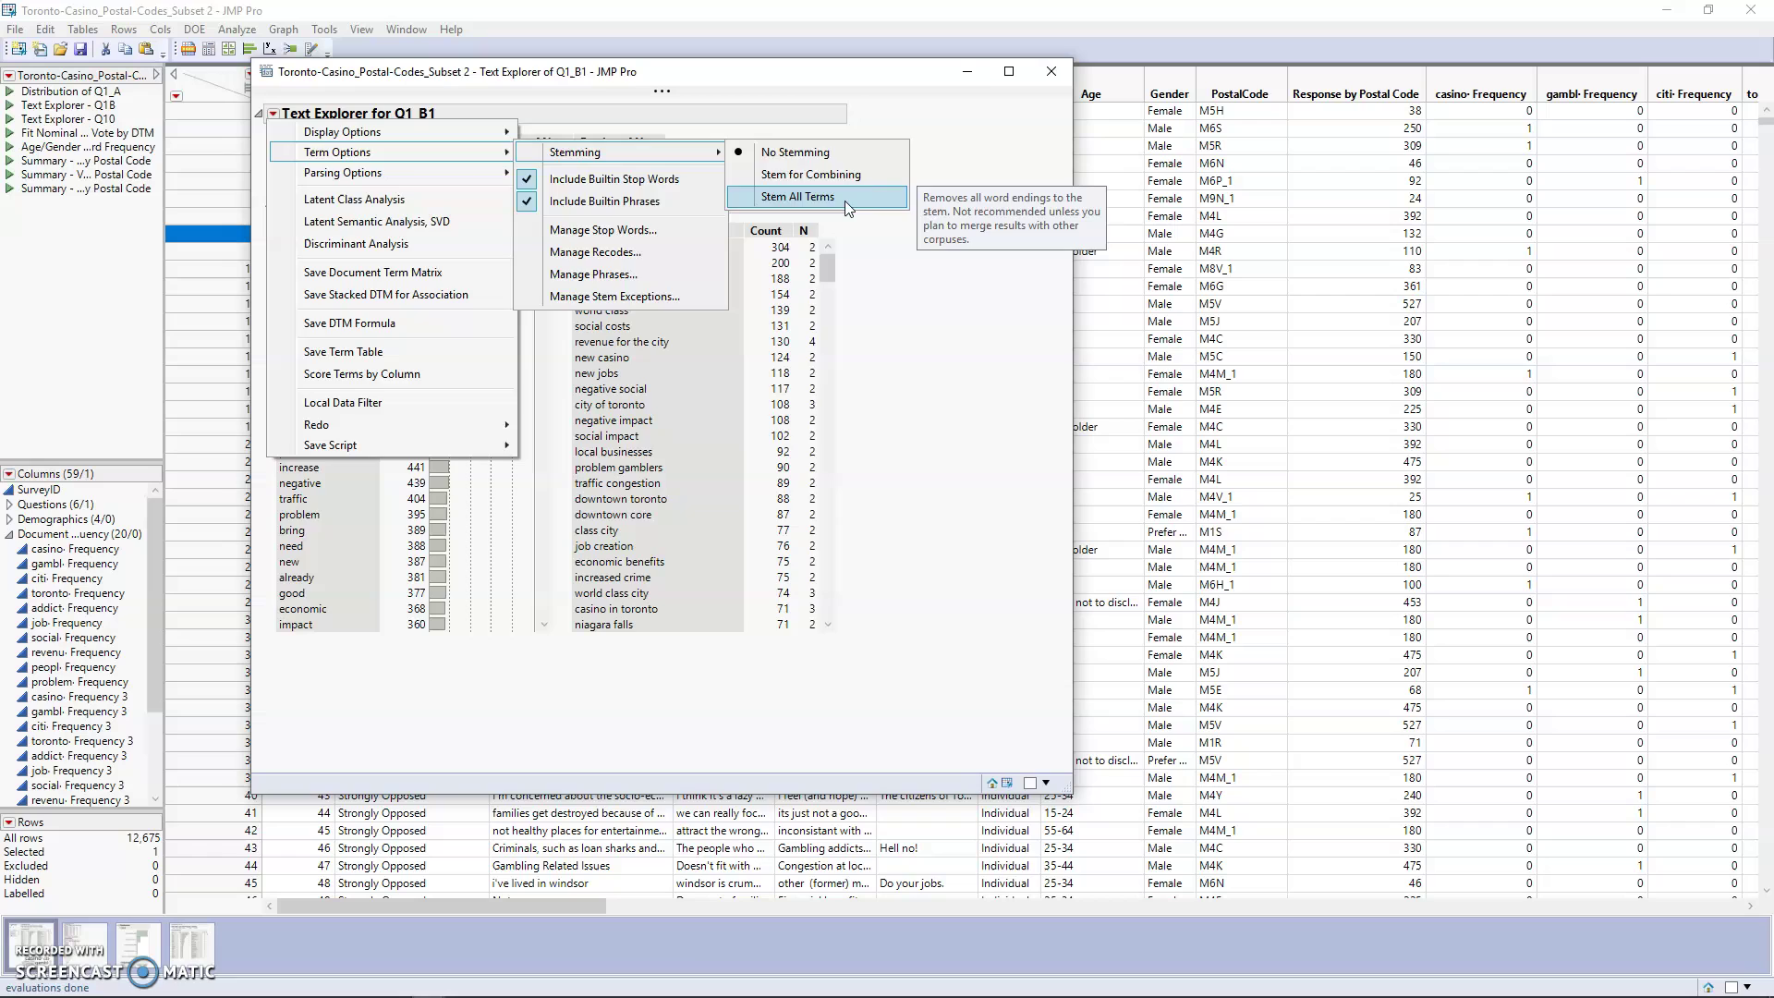
click(845, 203)
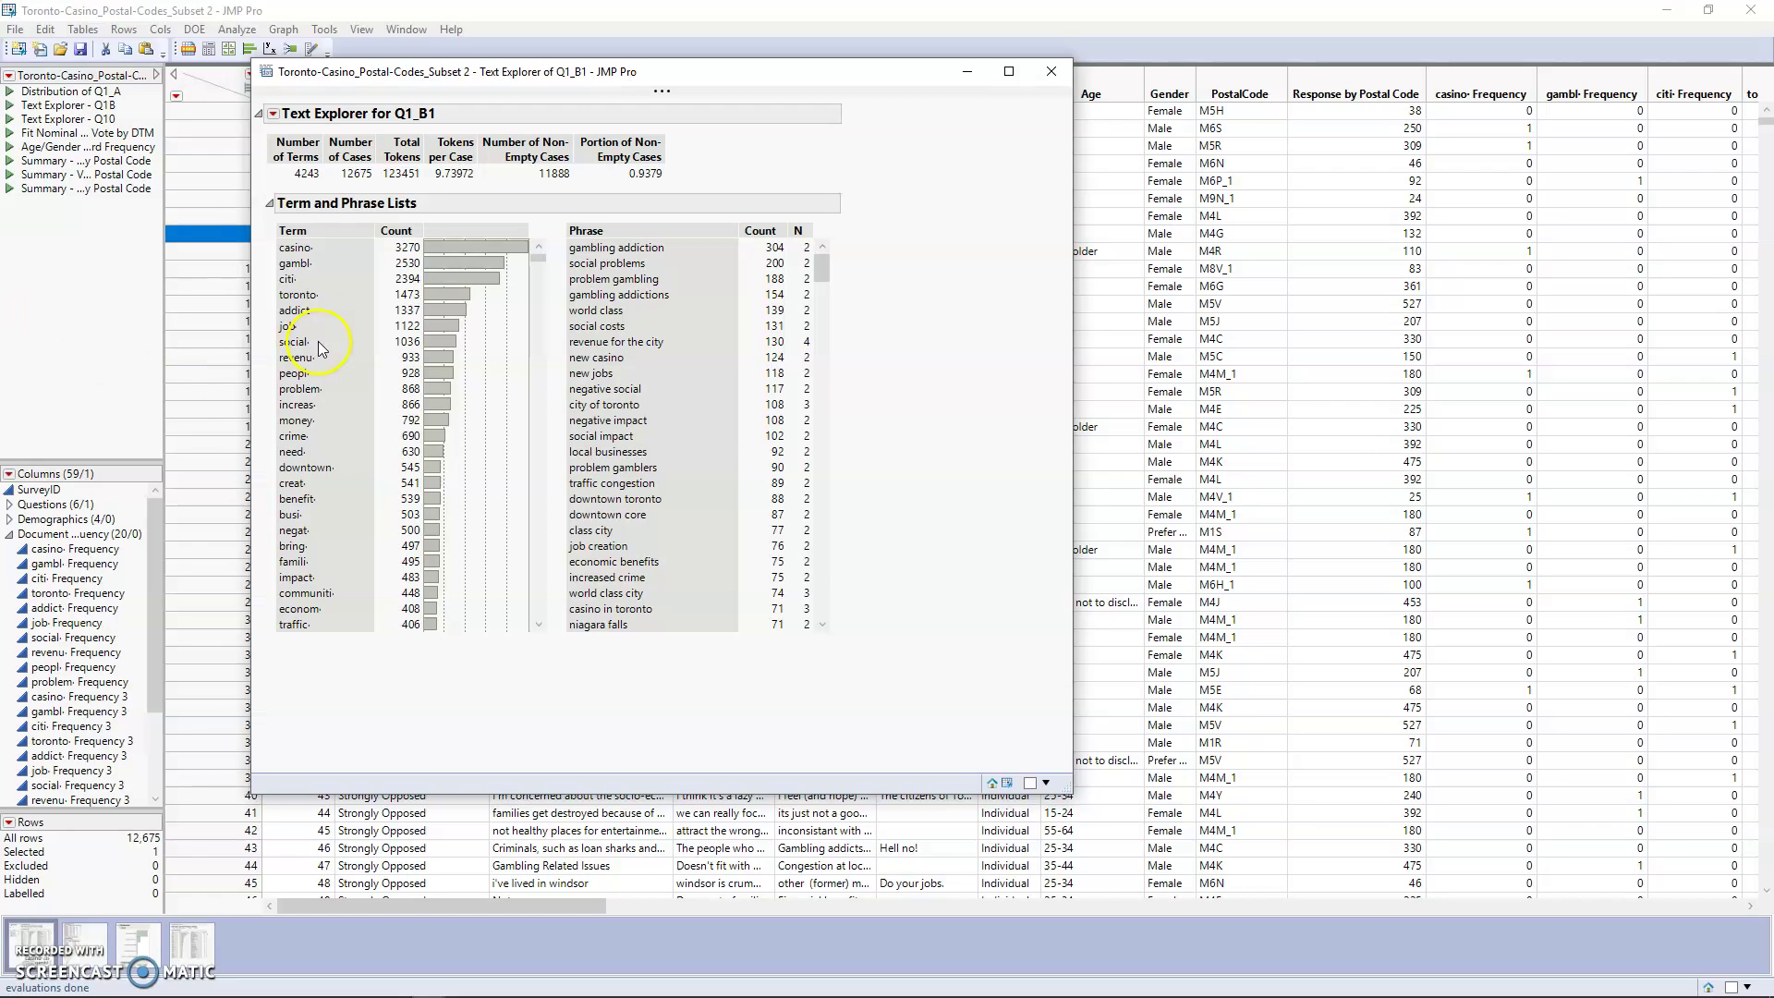
mouse_move(295, 282)
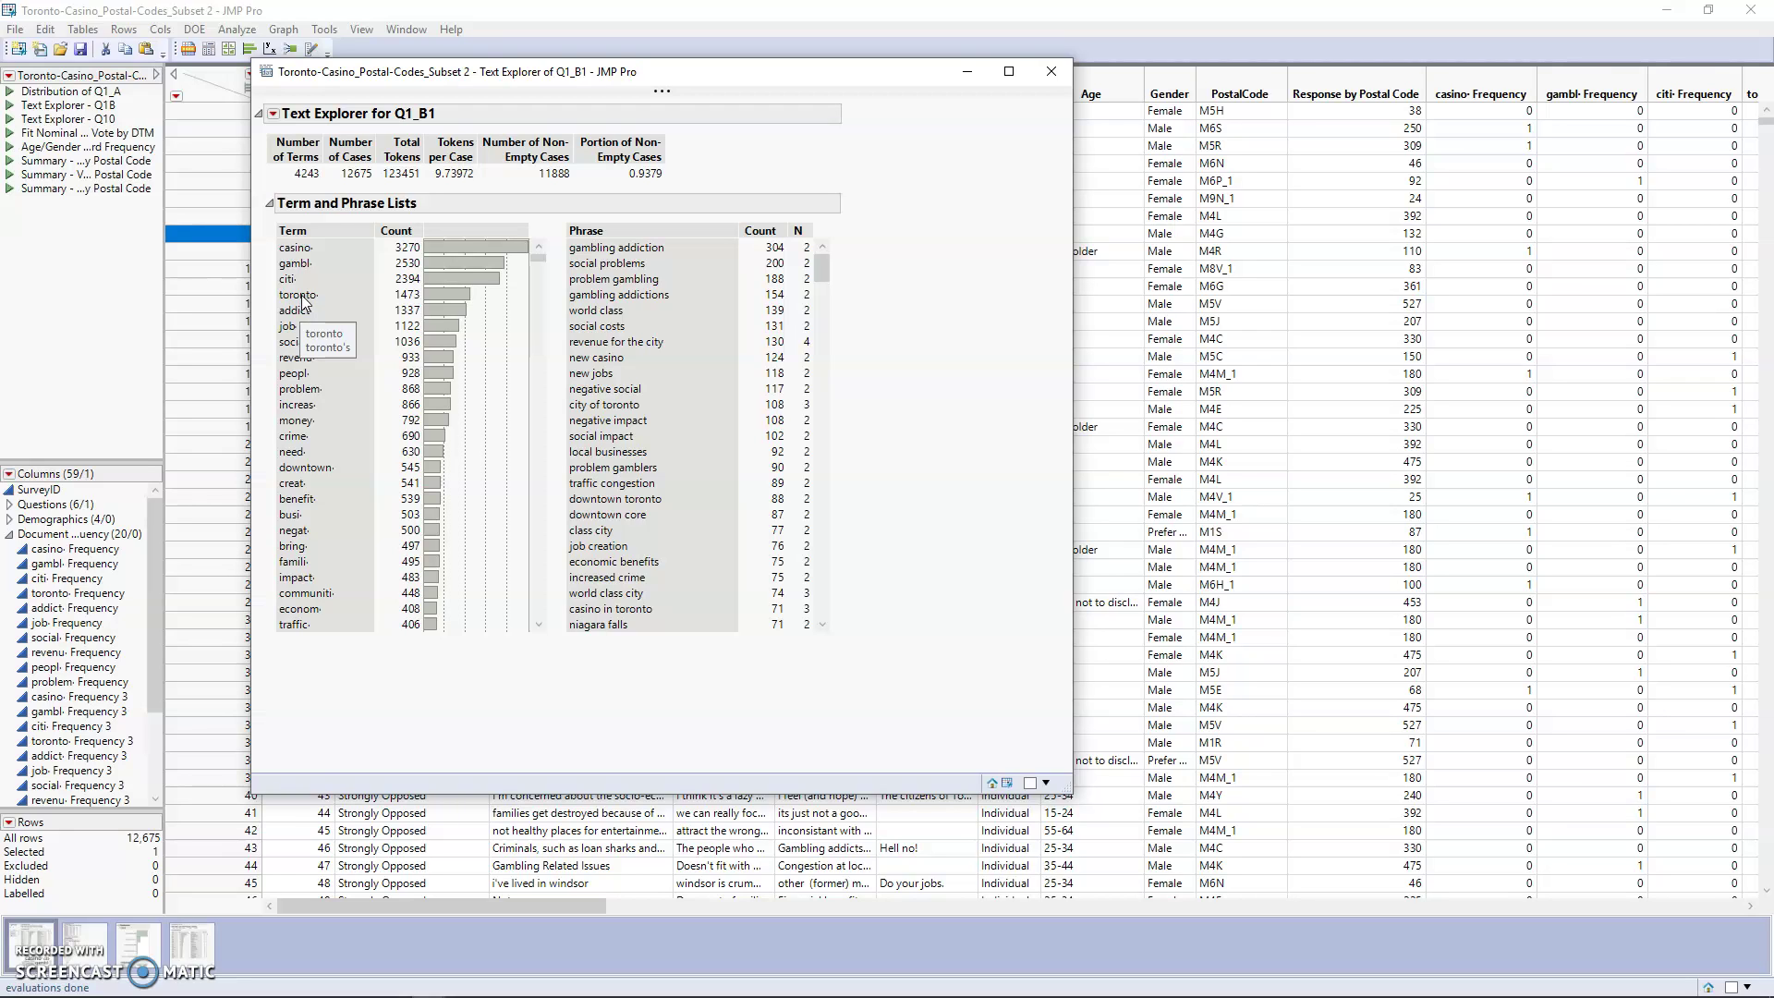
click(323, 282)
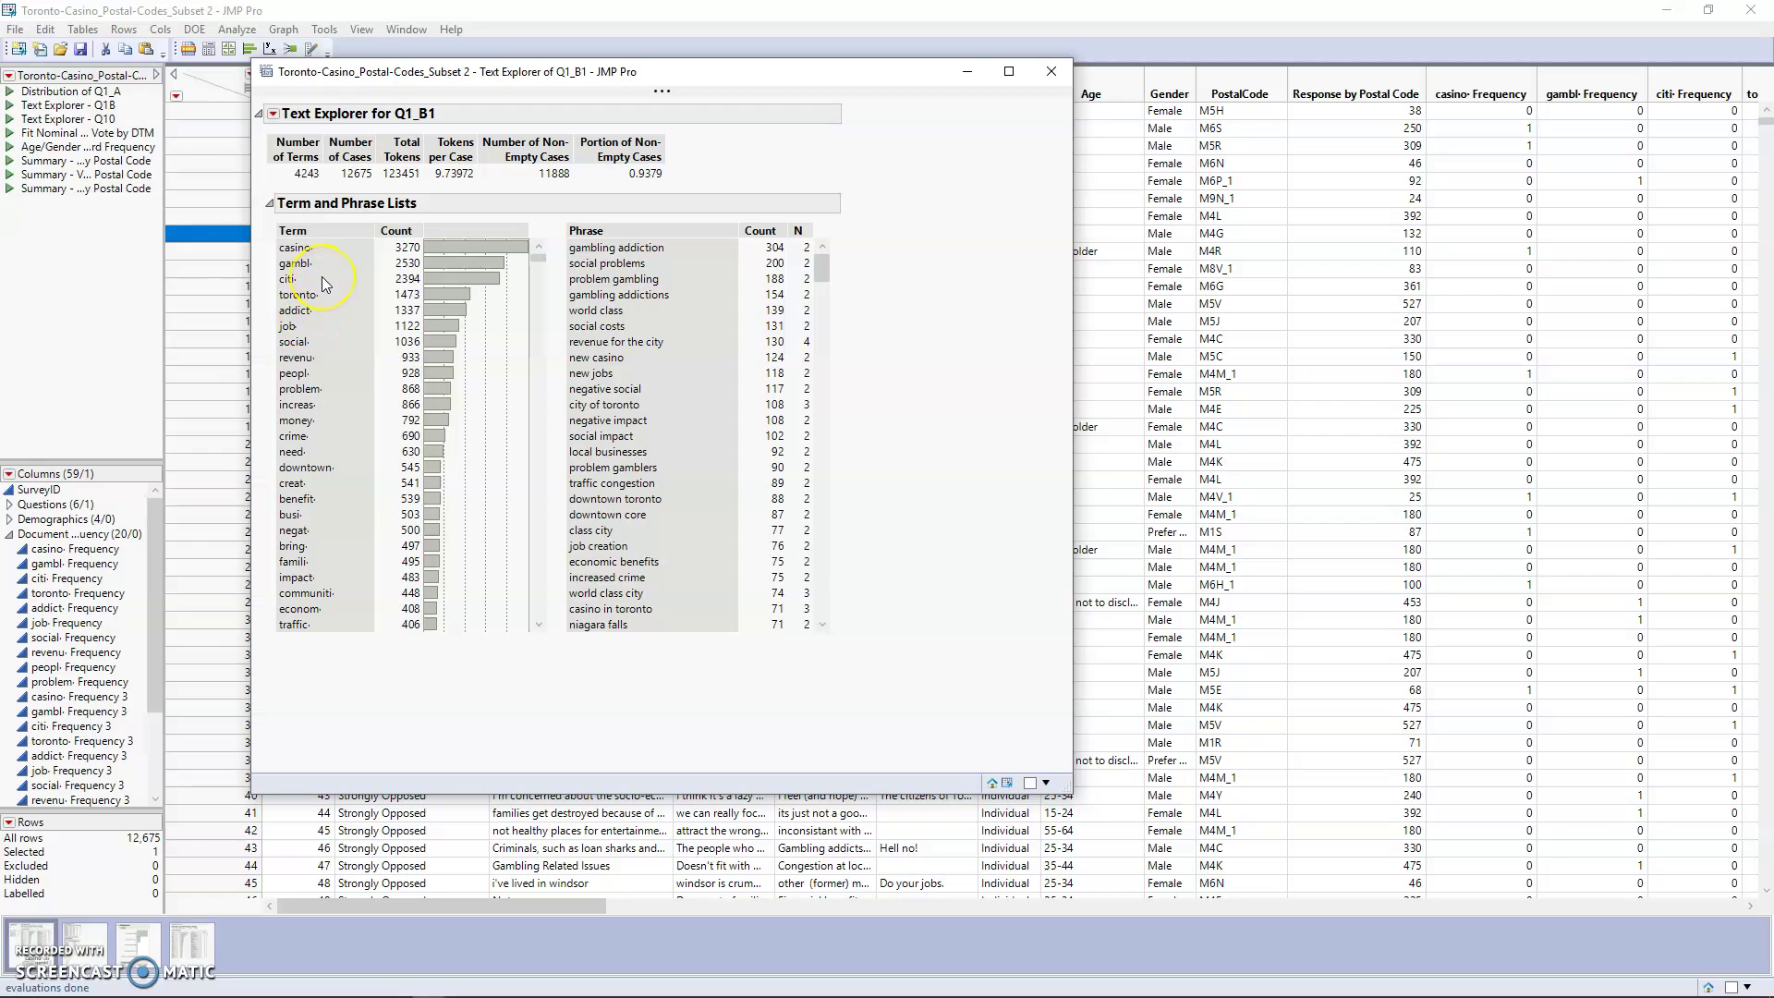
mouse_move(324, 283)
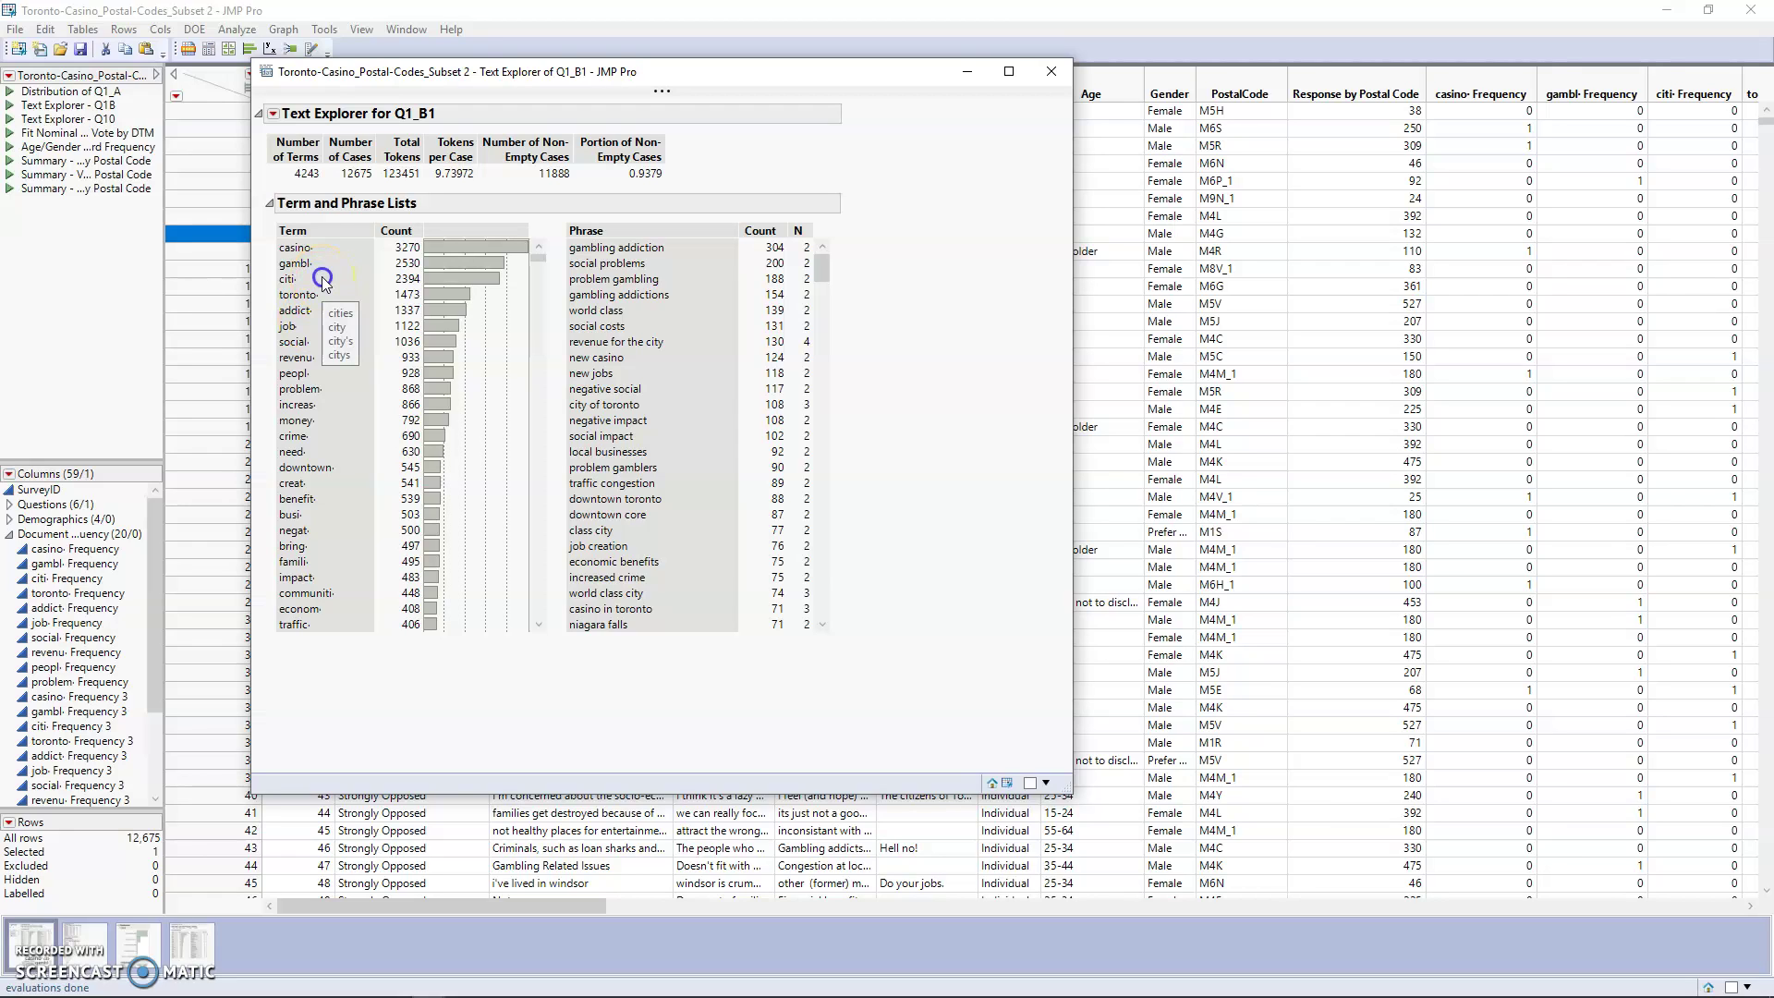
Step: Recode the six citi· and toronto· values into one group named 'City of Toronto'
drag(325, 282, 327, 295)
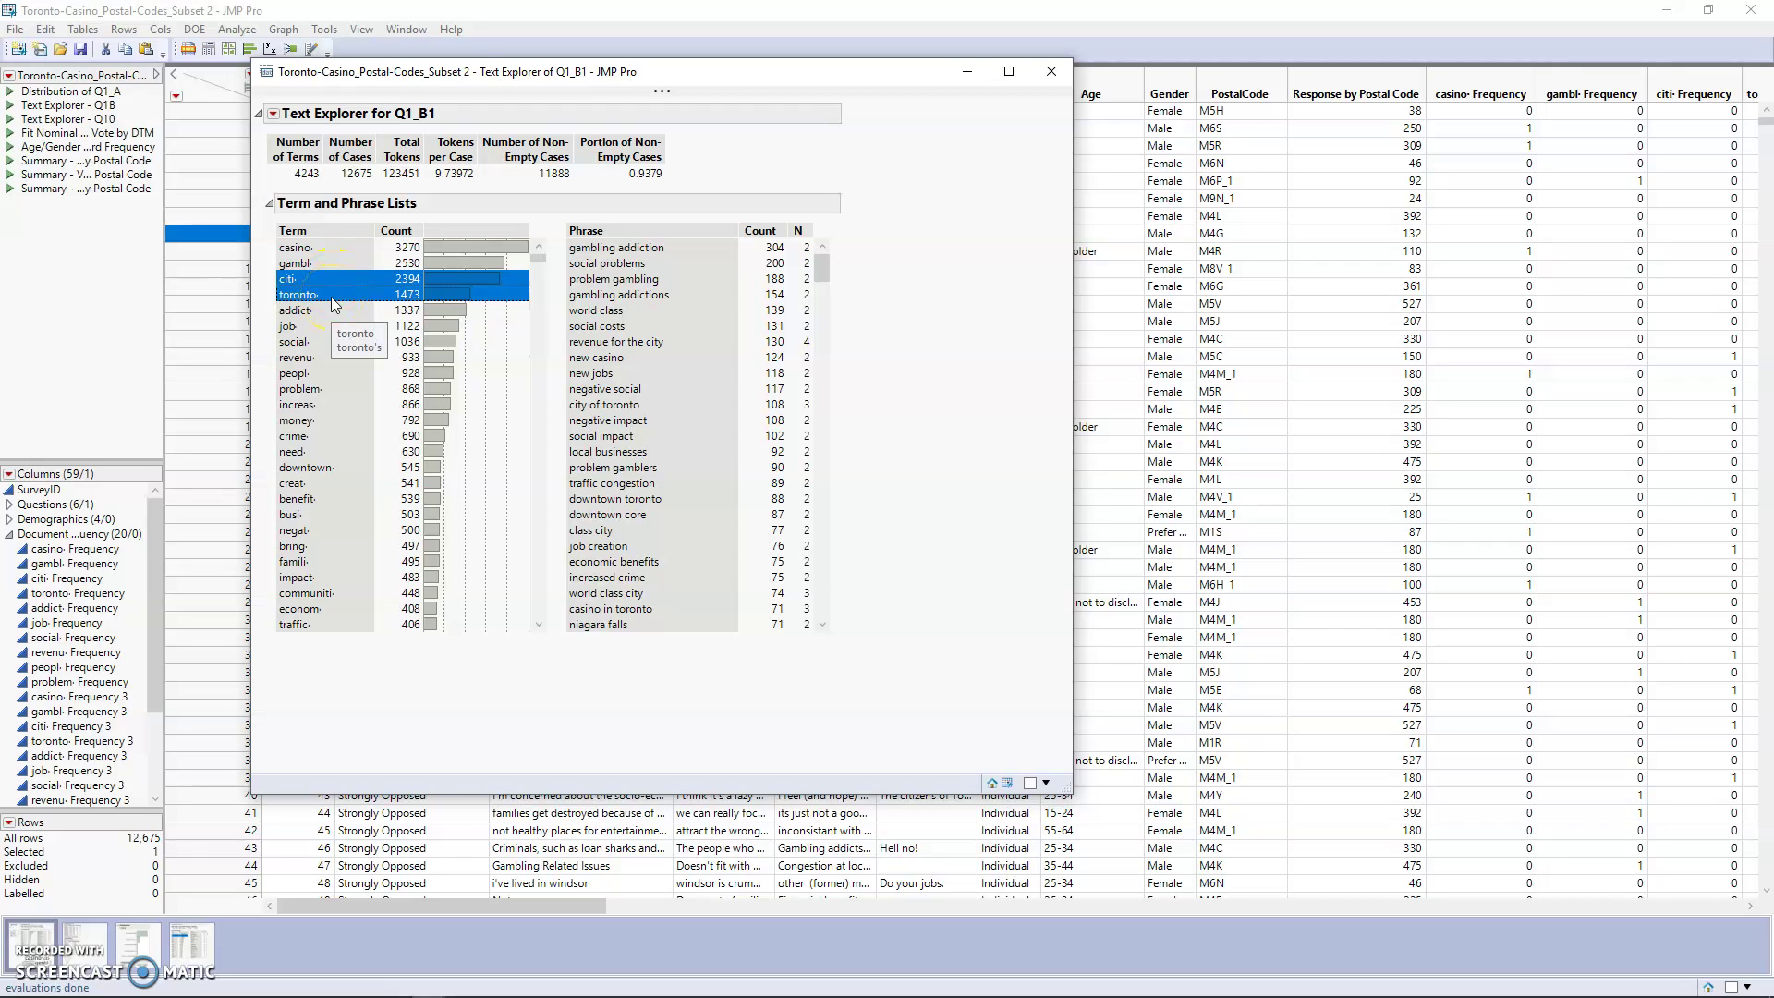
right_click(333, 299)
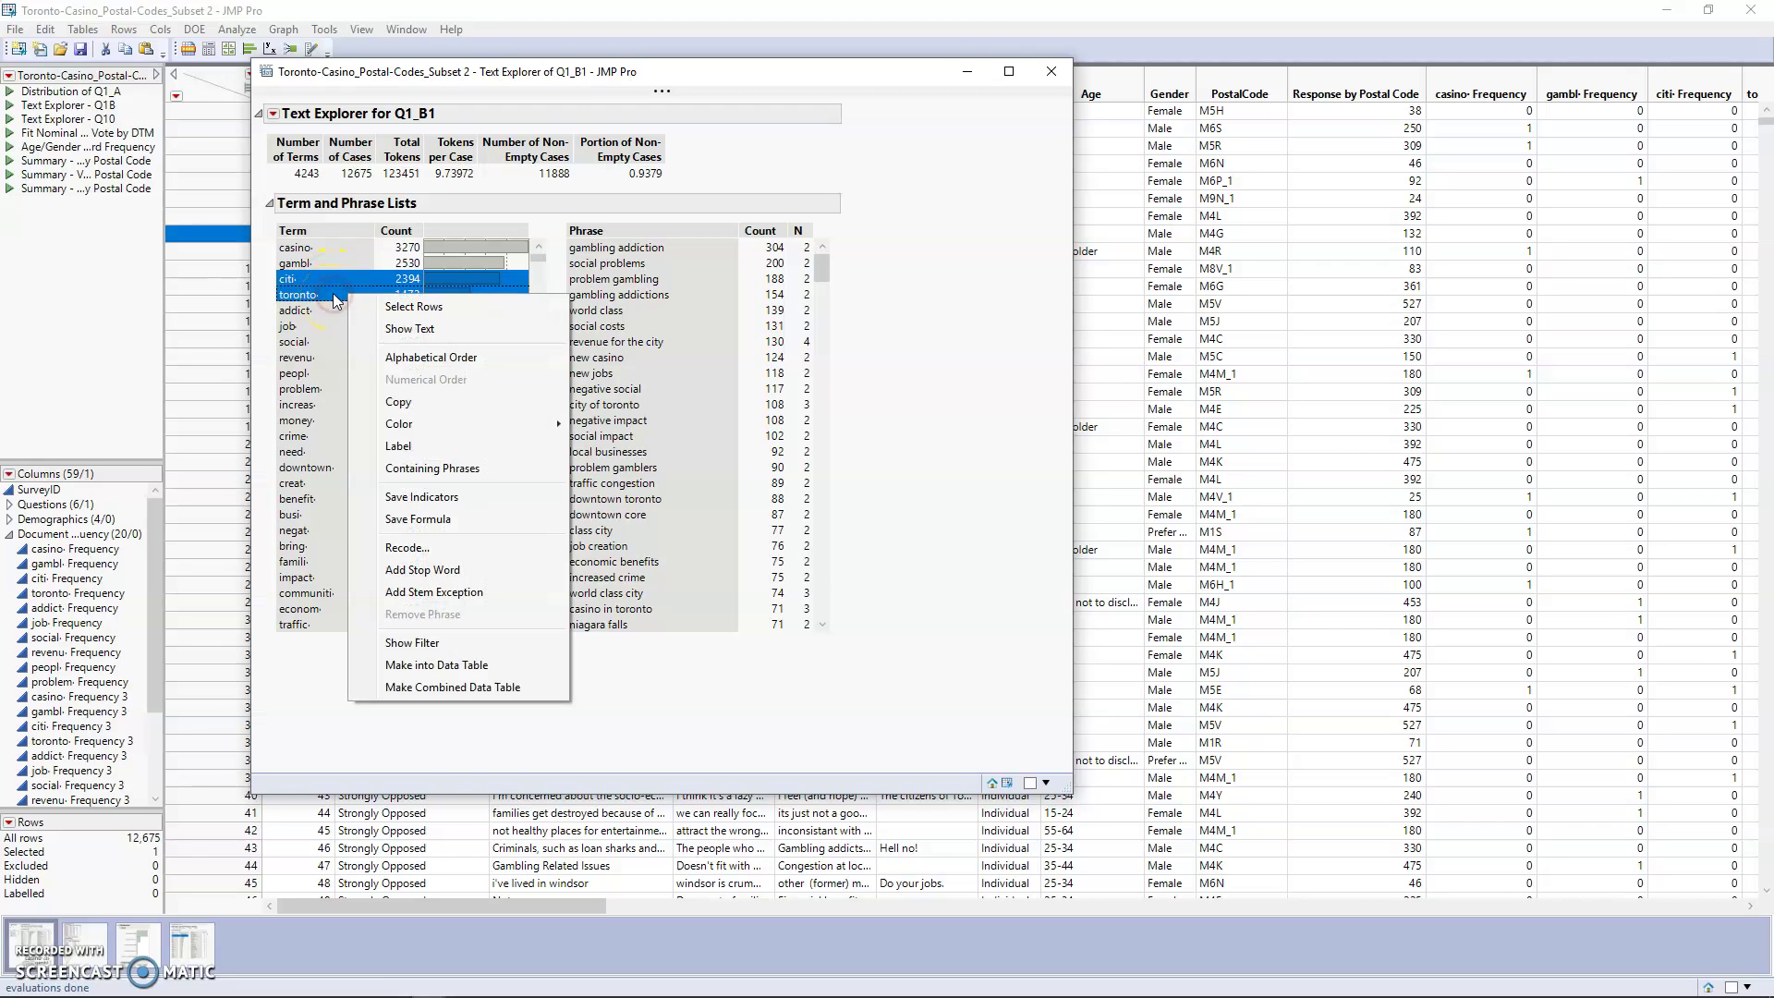
click(456, 546)
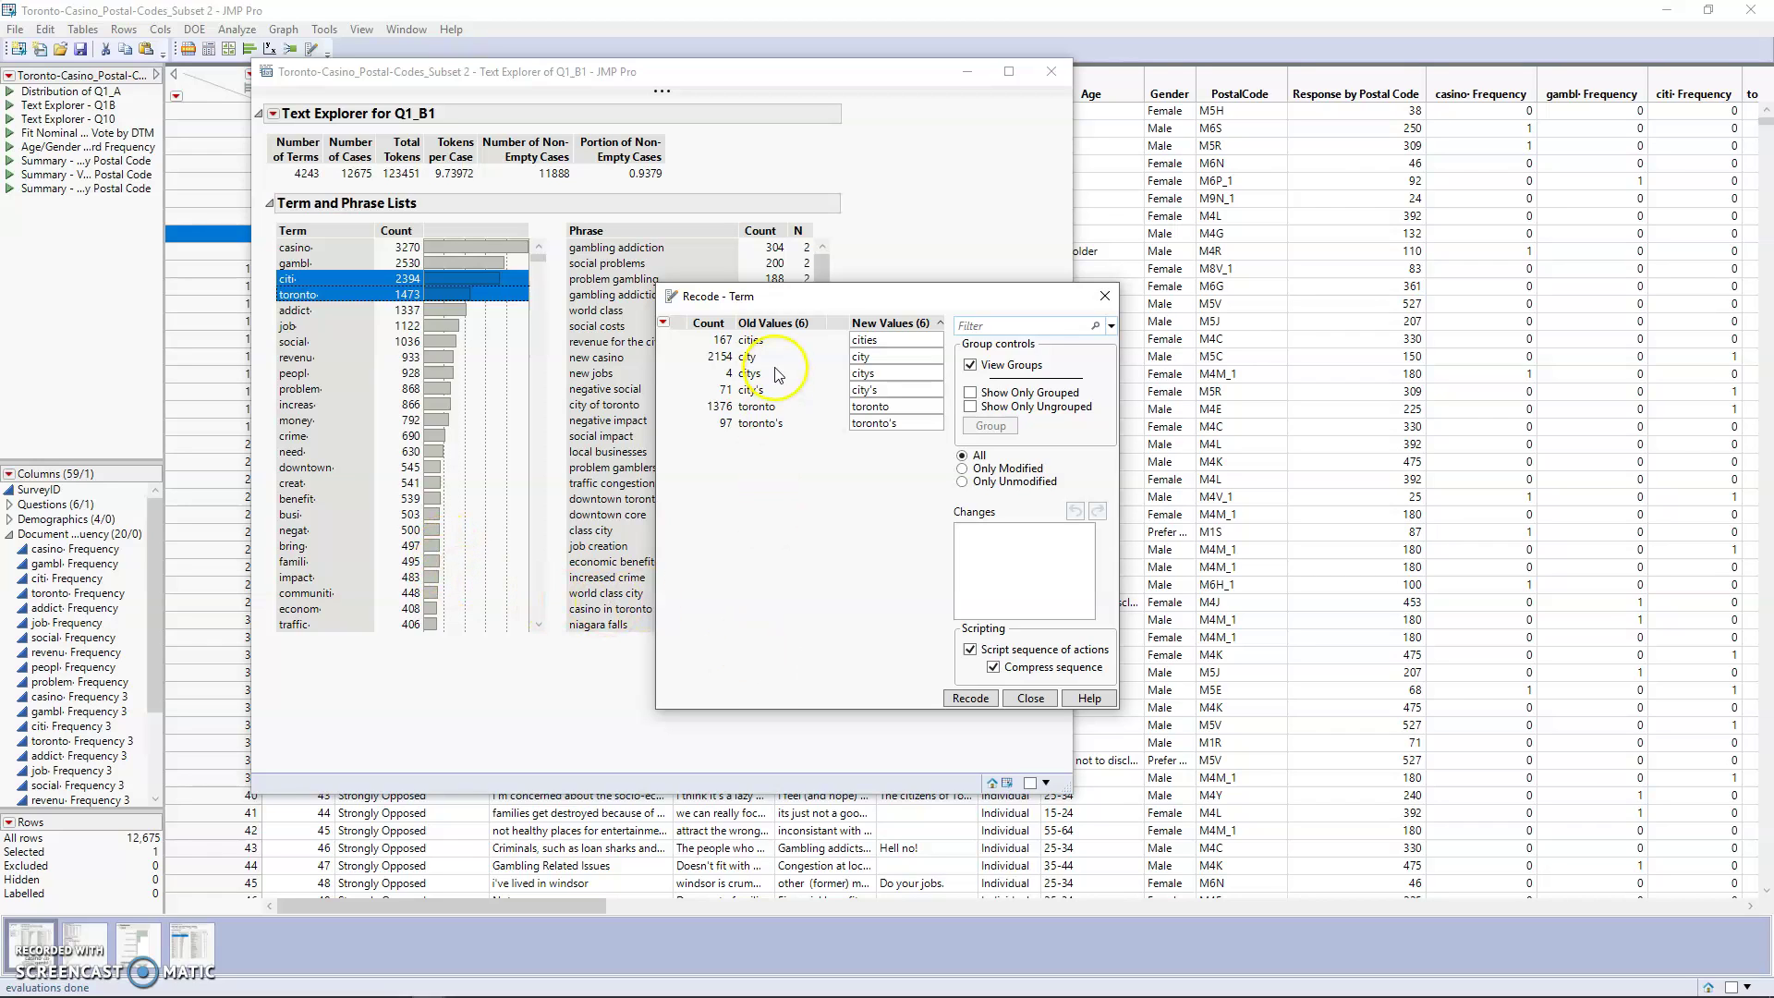
drag(774, 342, 765, 425)
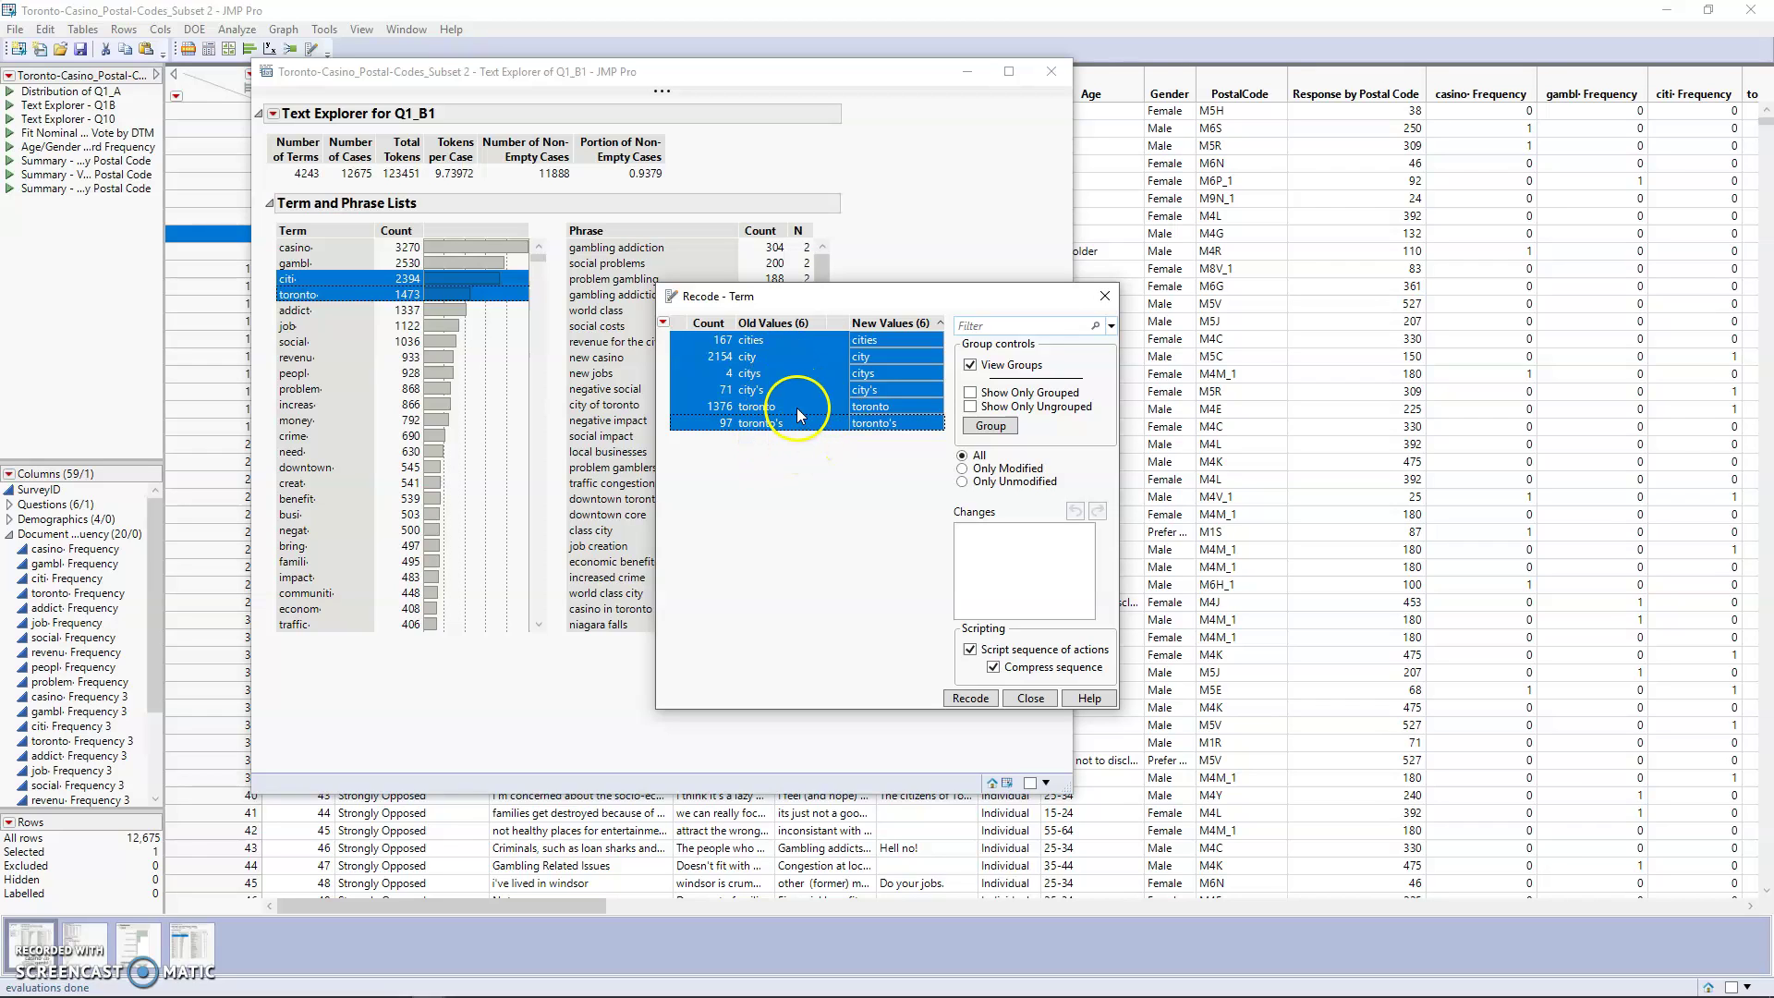
click(992, 427)
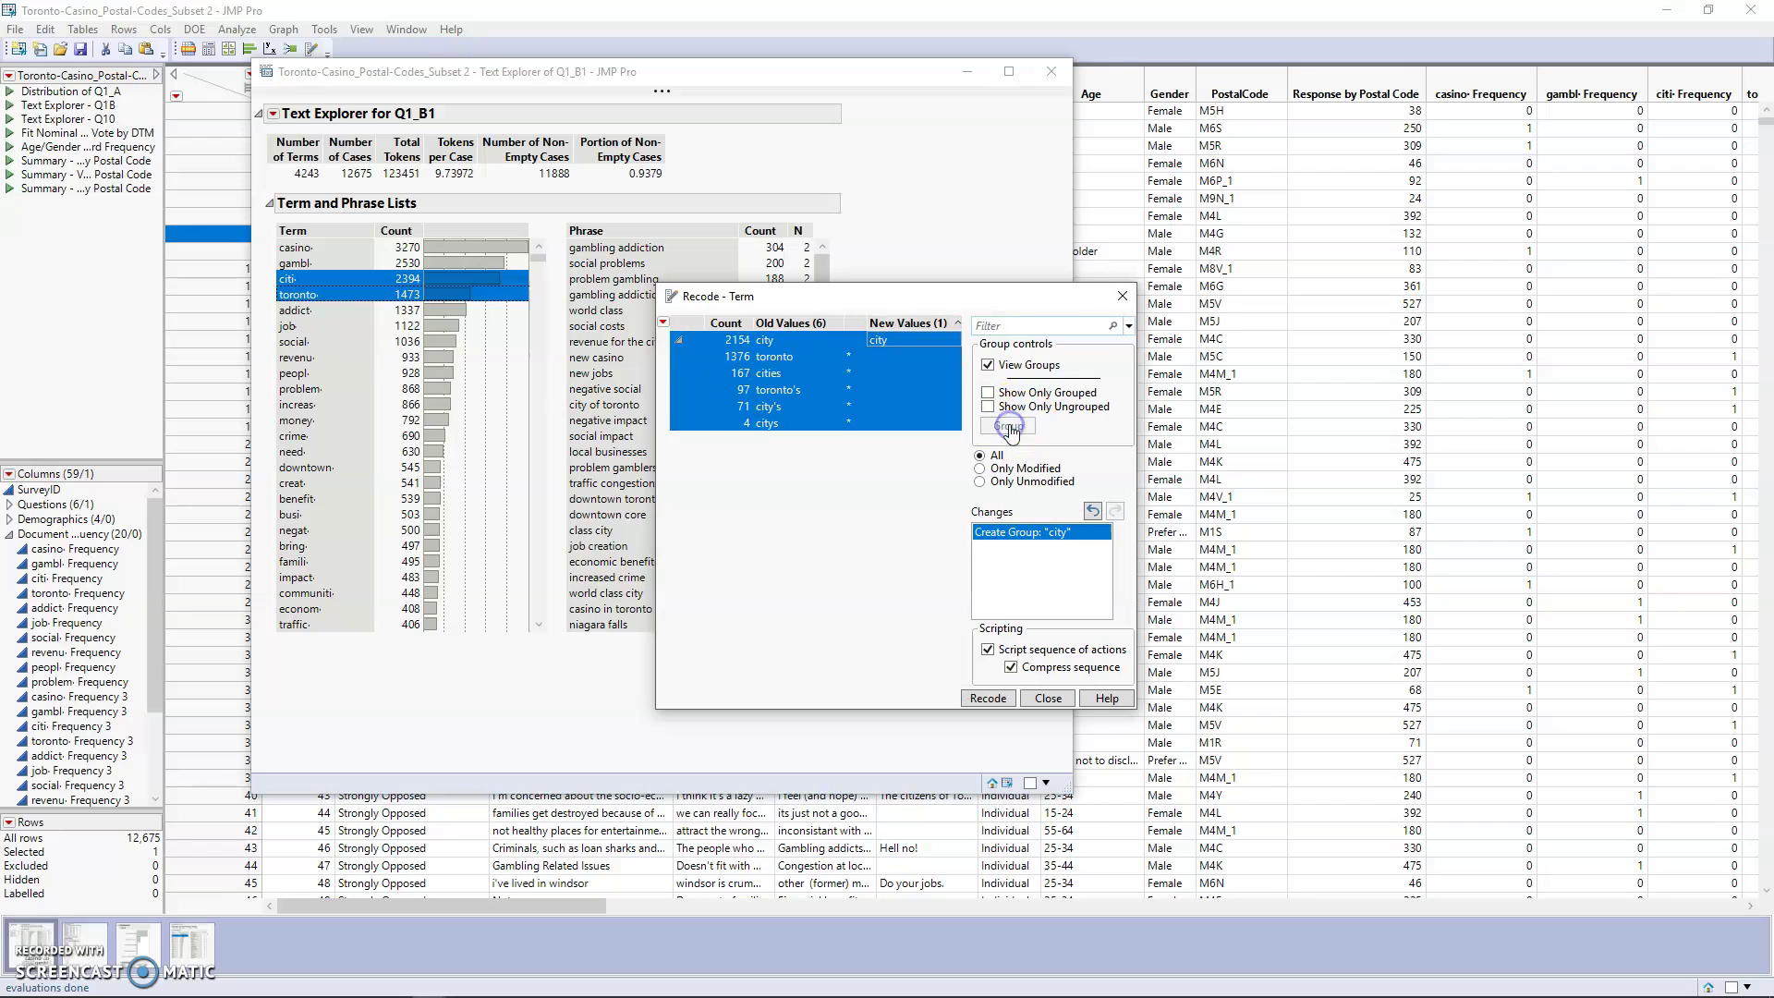
click(898, 339)
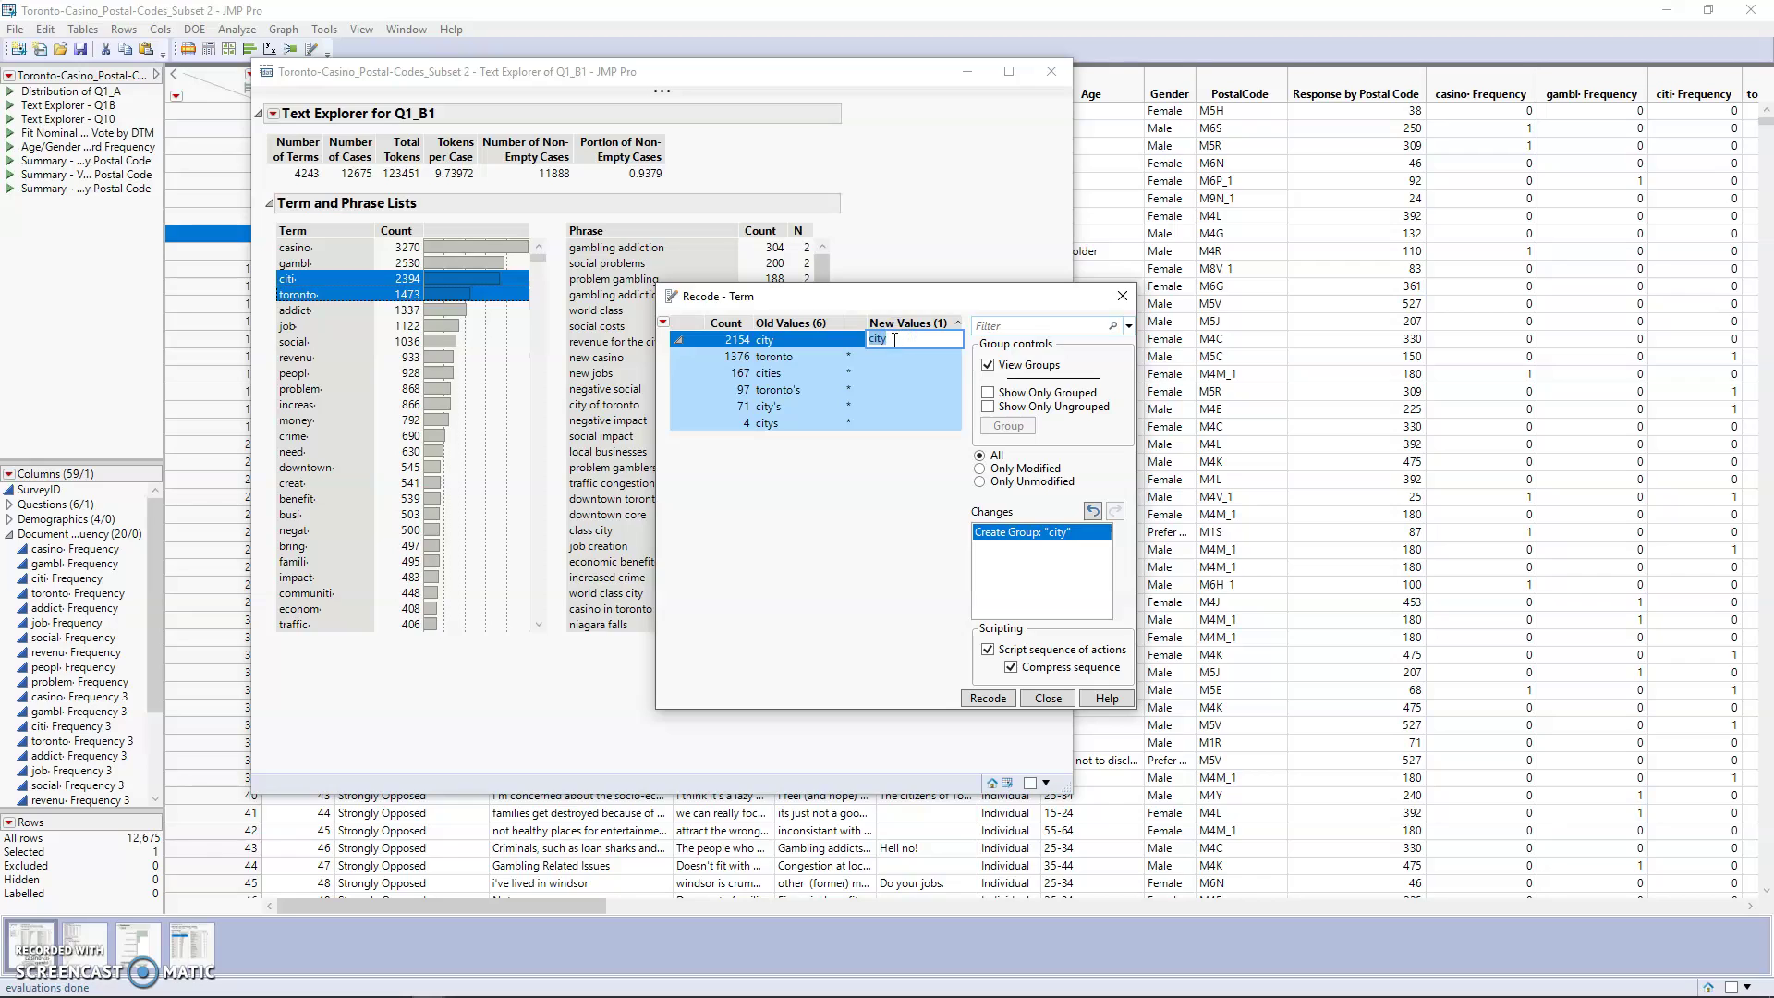
text(City of Toronto)
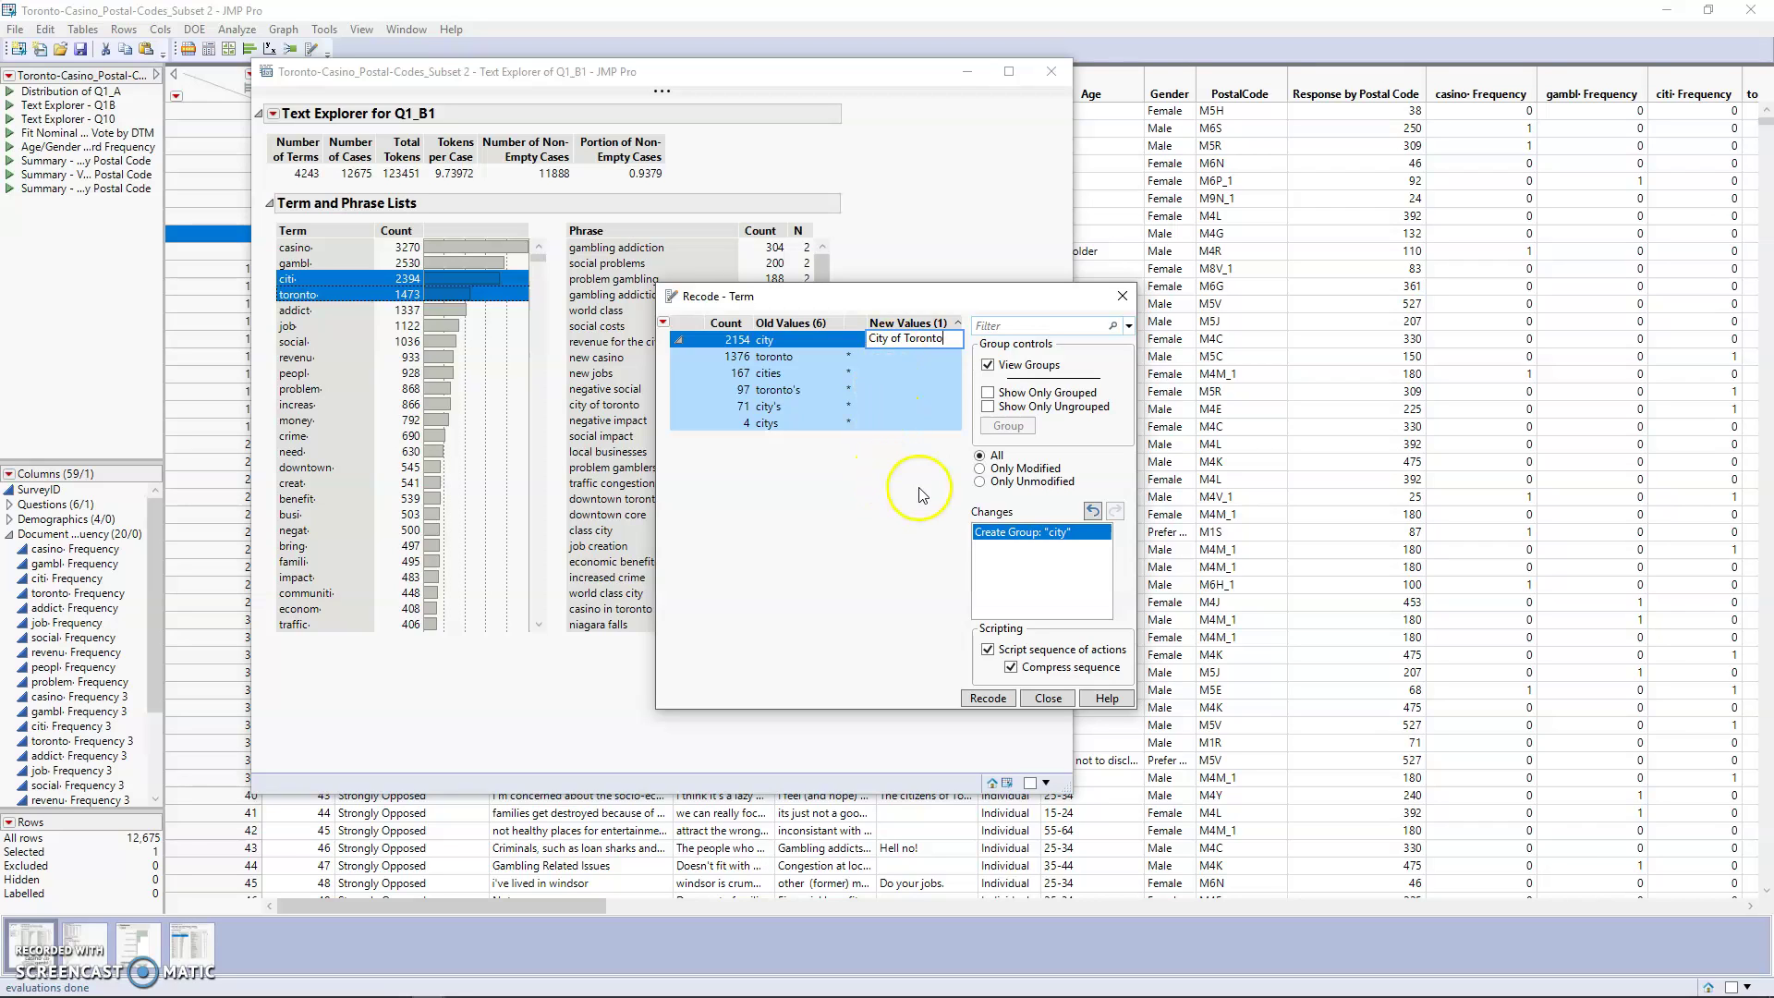
click(979, 697)
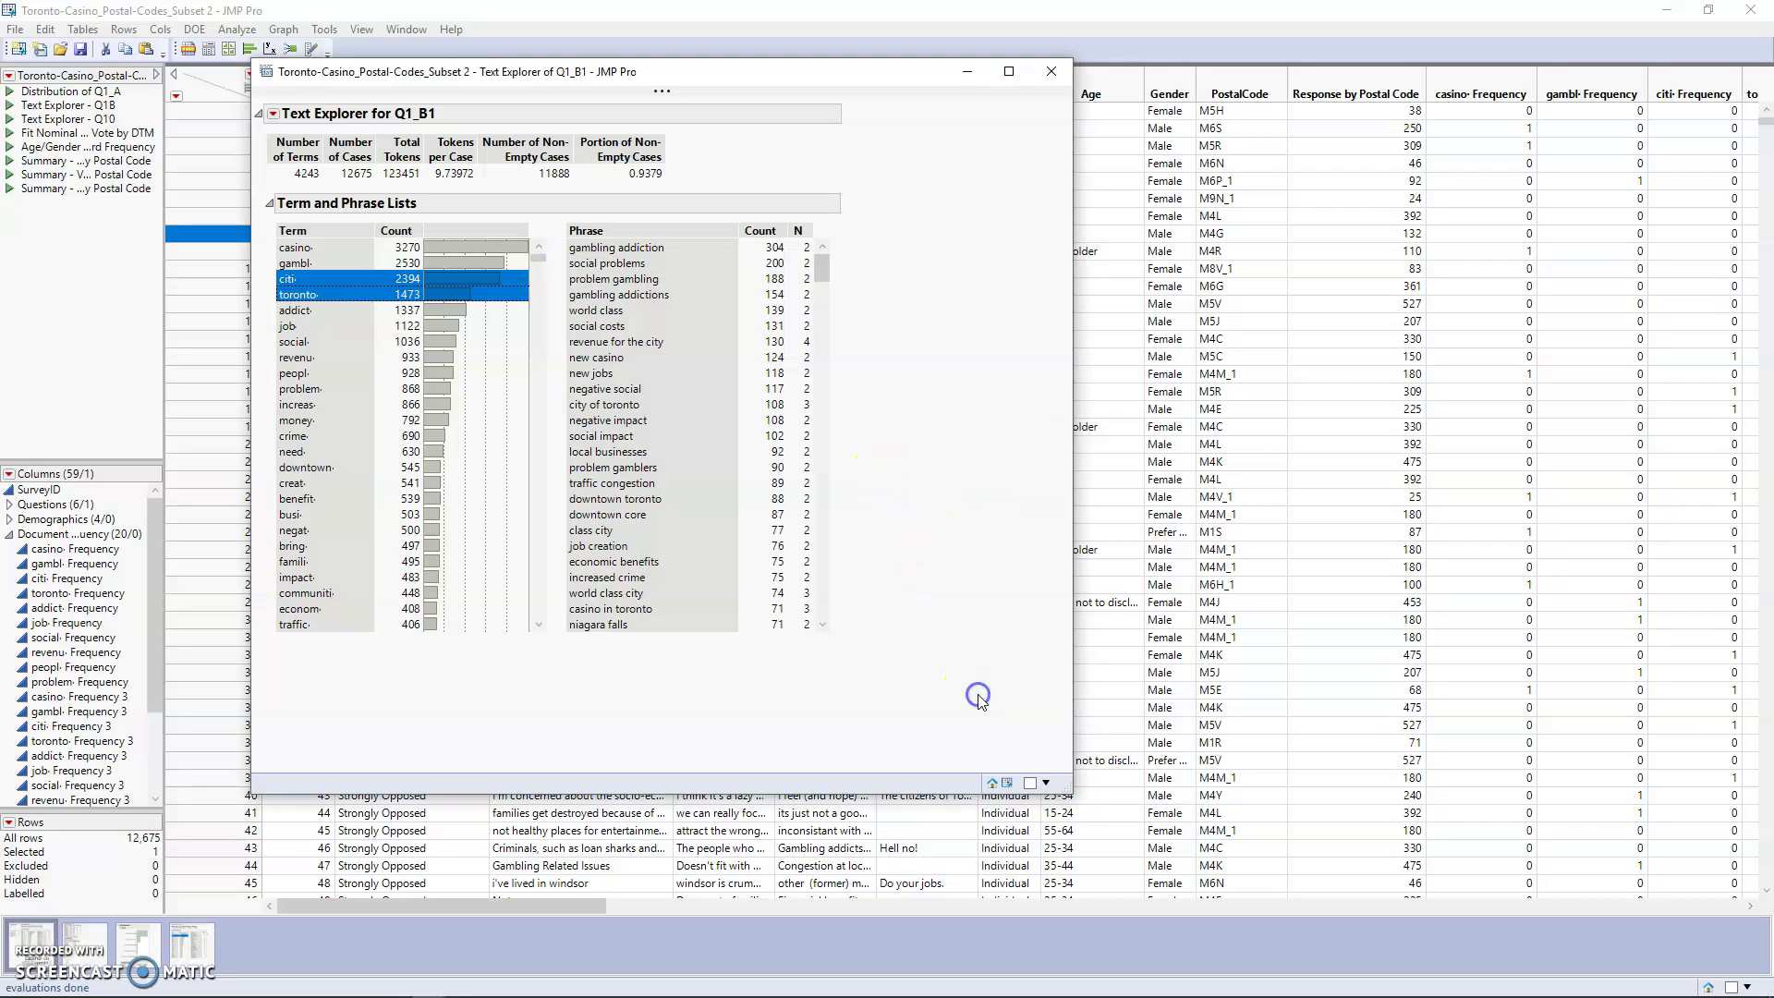
Step: Add 'city of toronto' from the phrase list as a single phrase term
click(977, 631)
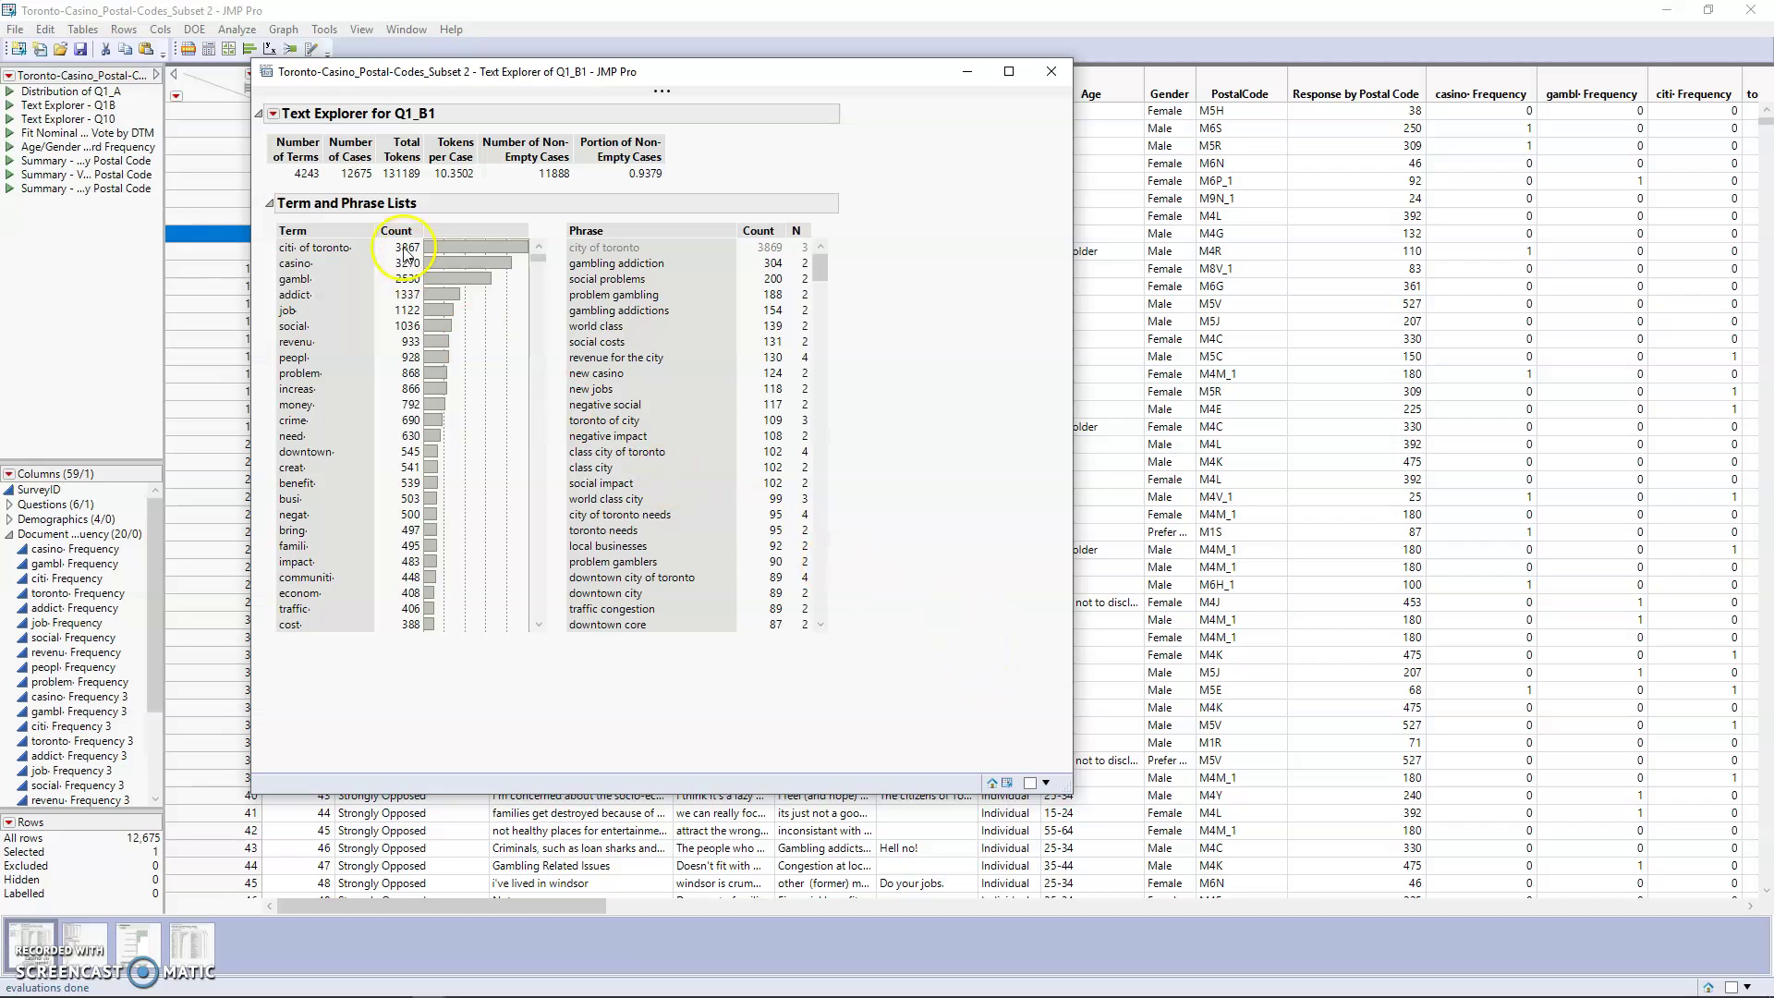
click(320, 257)
right_click(607, 250)
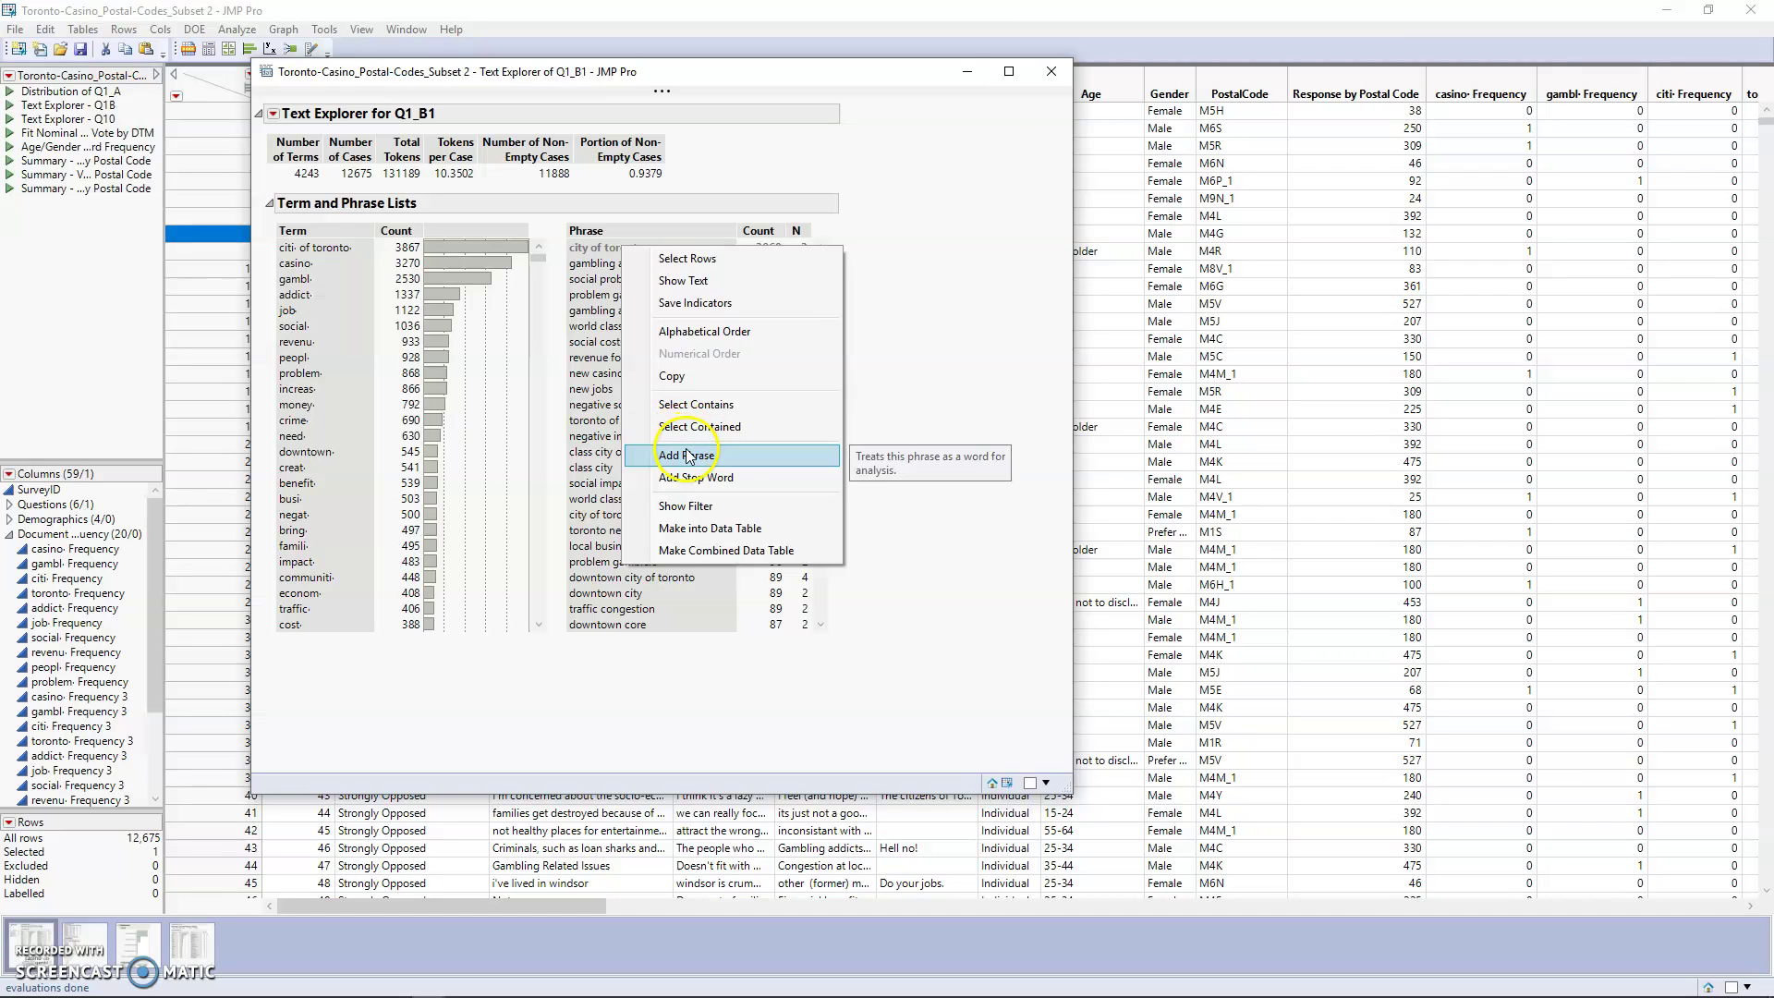
click(712, 457)
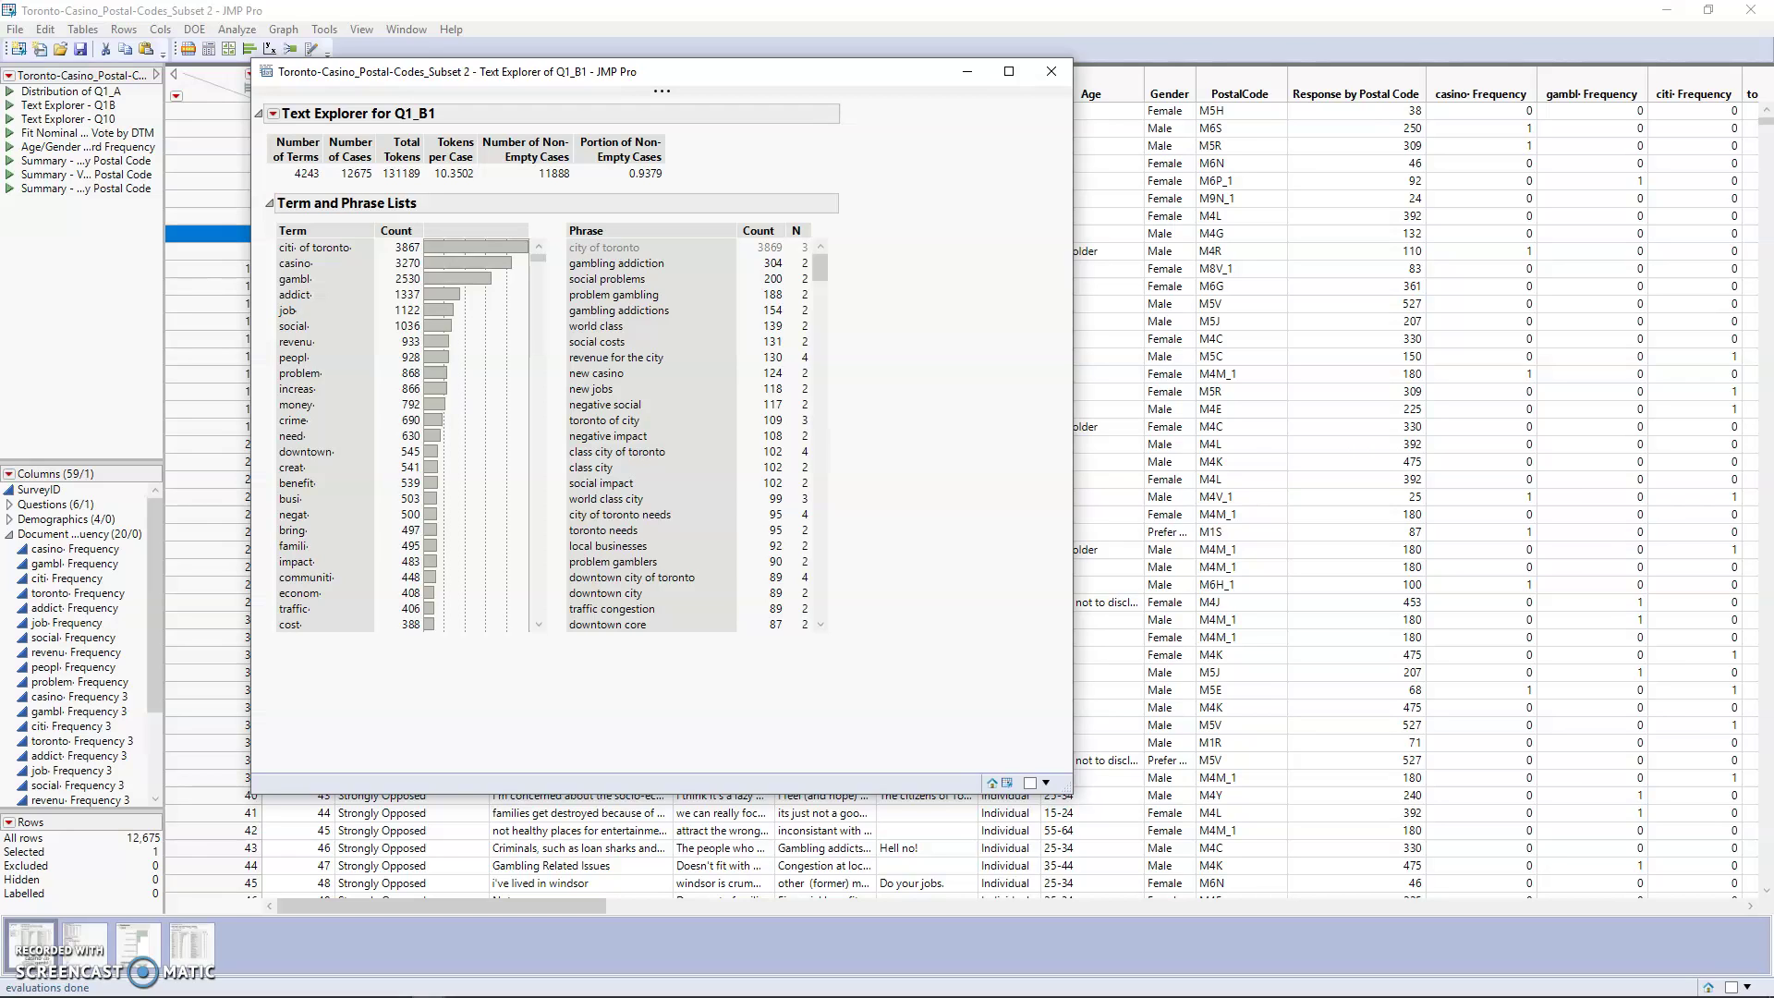
Step: Make casino· a stop word, dropping the term list to 4,242 terms
click(285, 269)
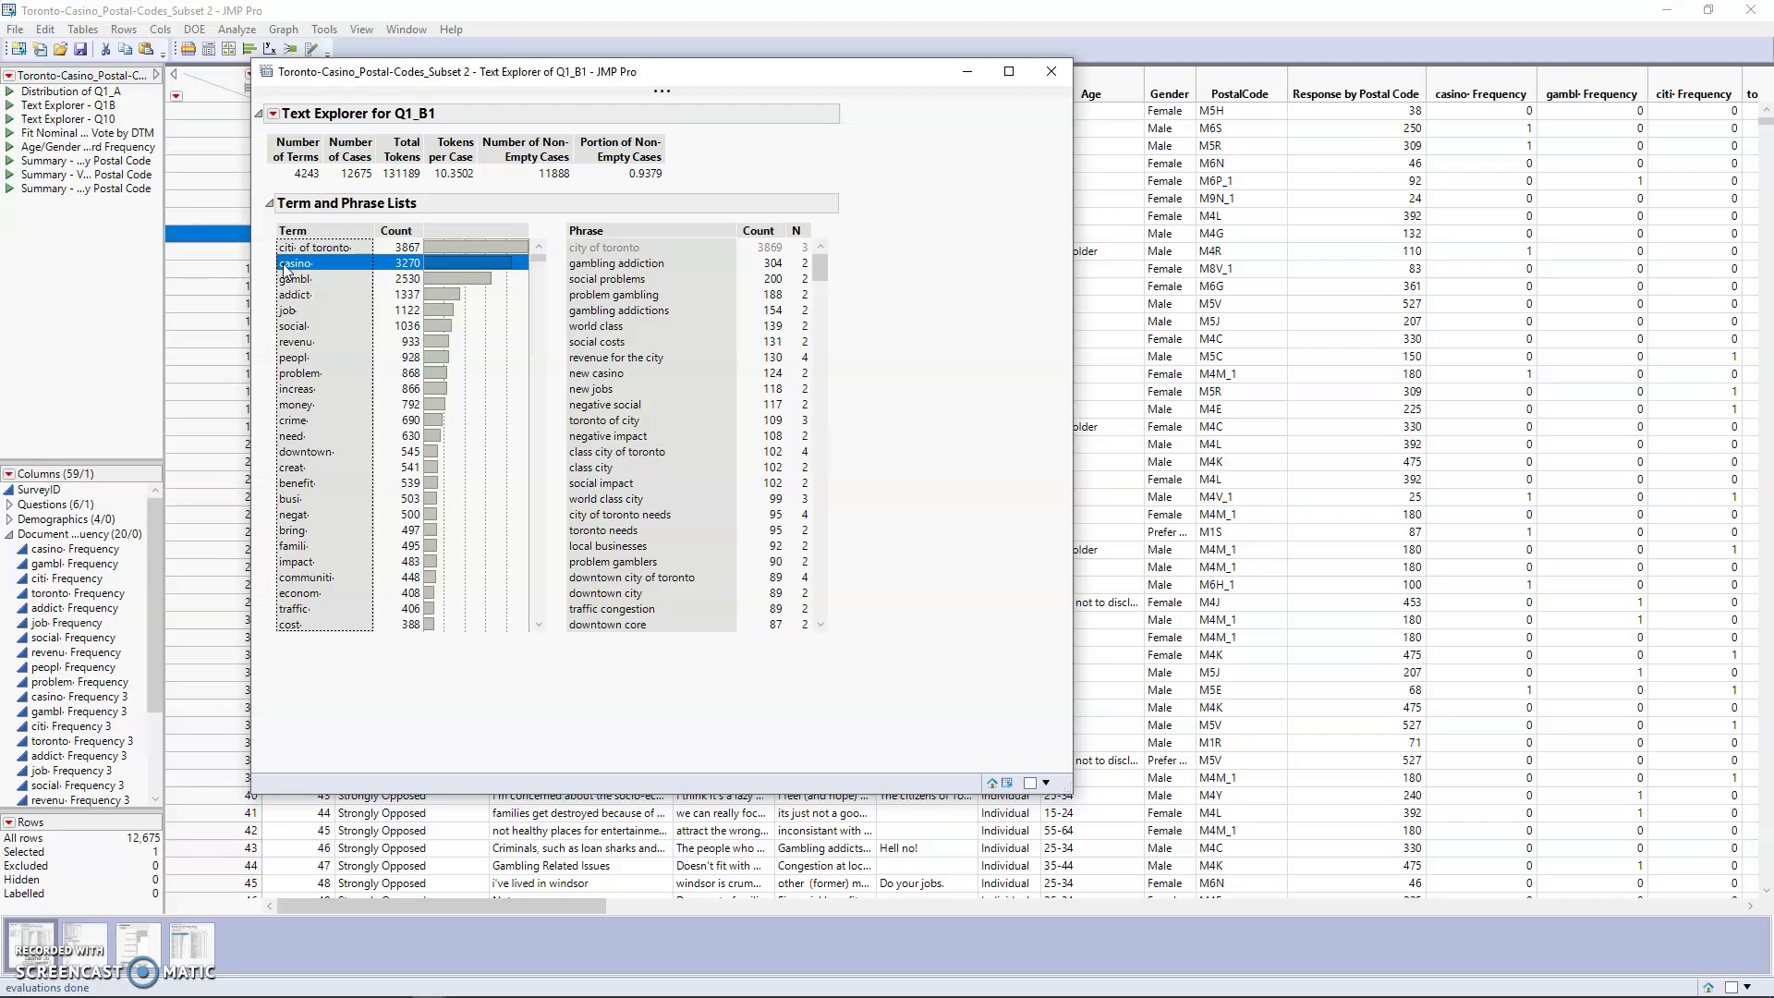
right_click(285, 268)
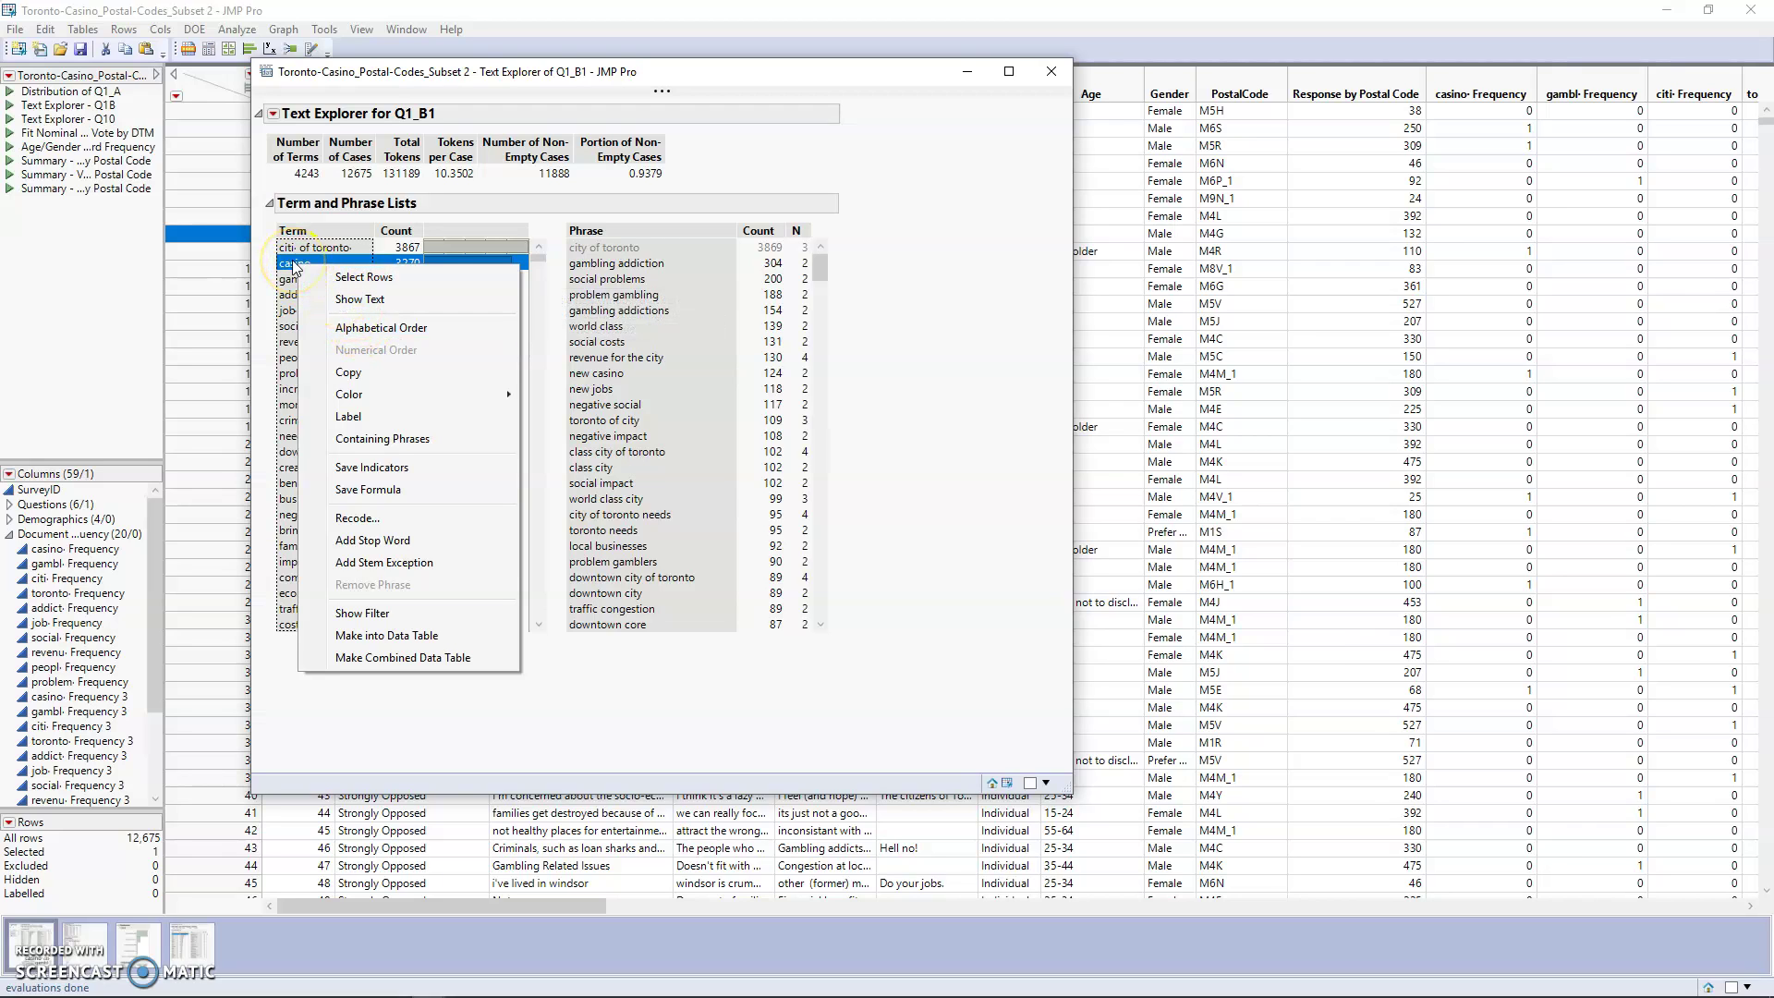
click(410, 540)
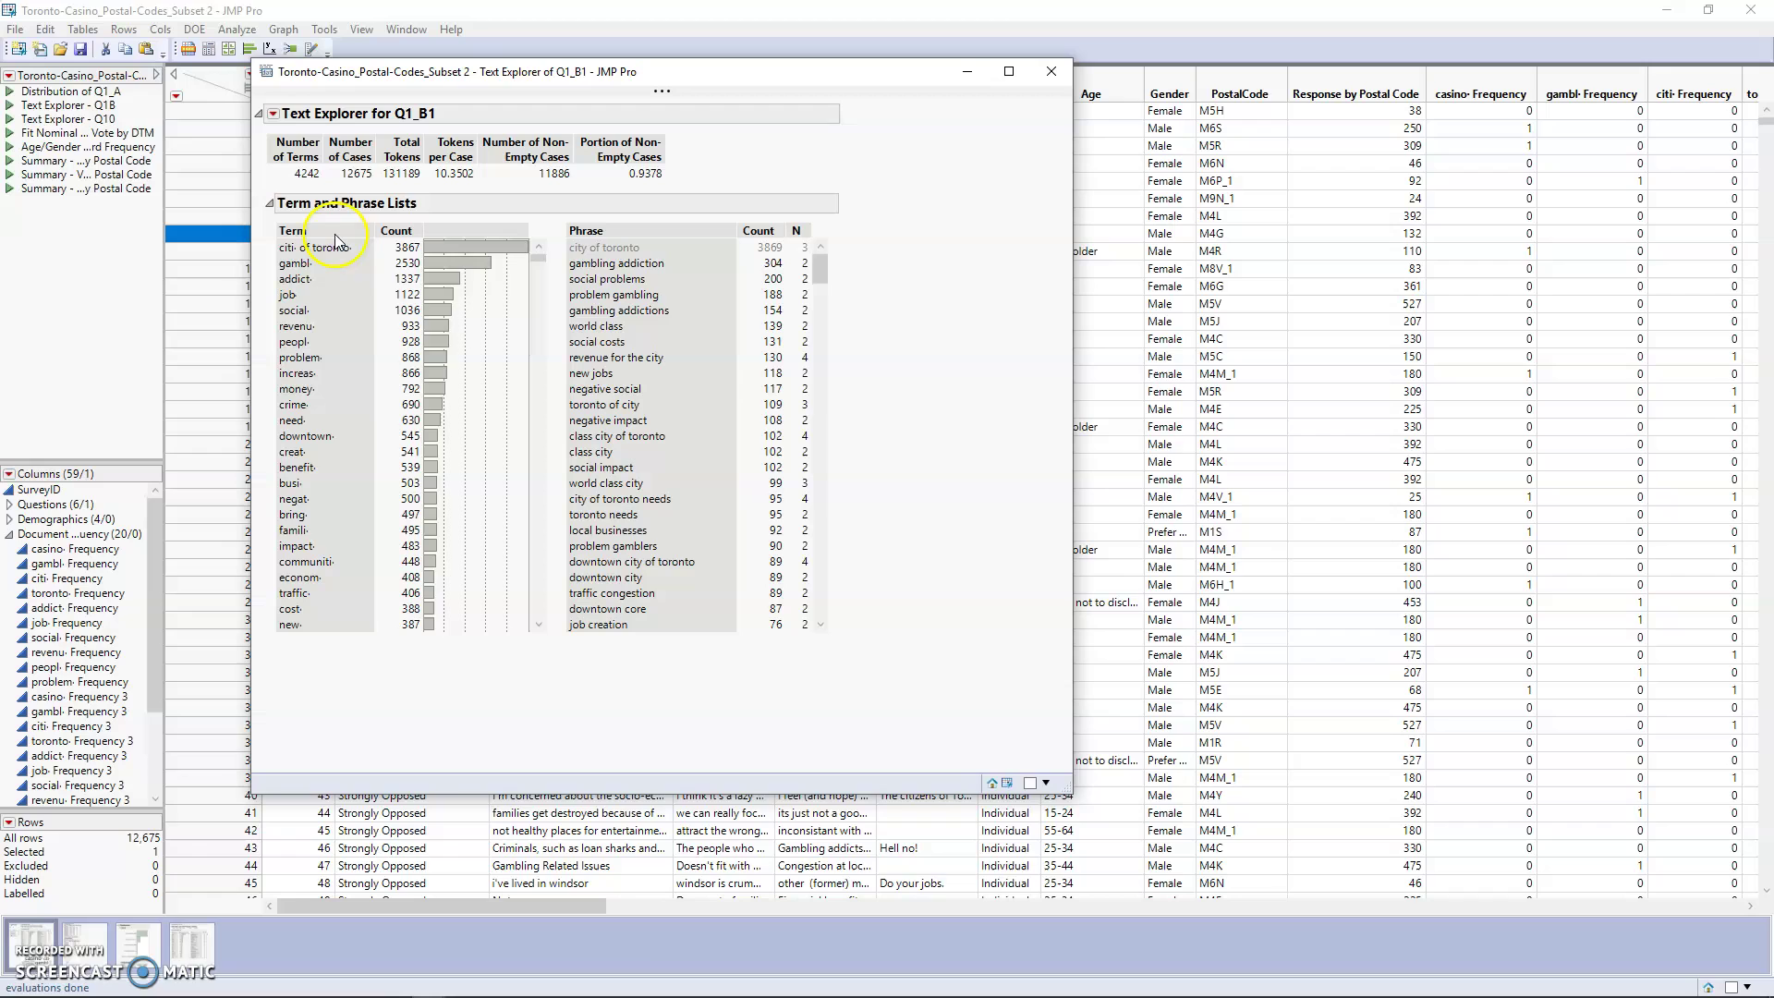
mouse_move(360, 282)
click(420, 342)
Step: Remove the four local casino stop words in Manage Stop Words
click(272, 115)
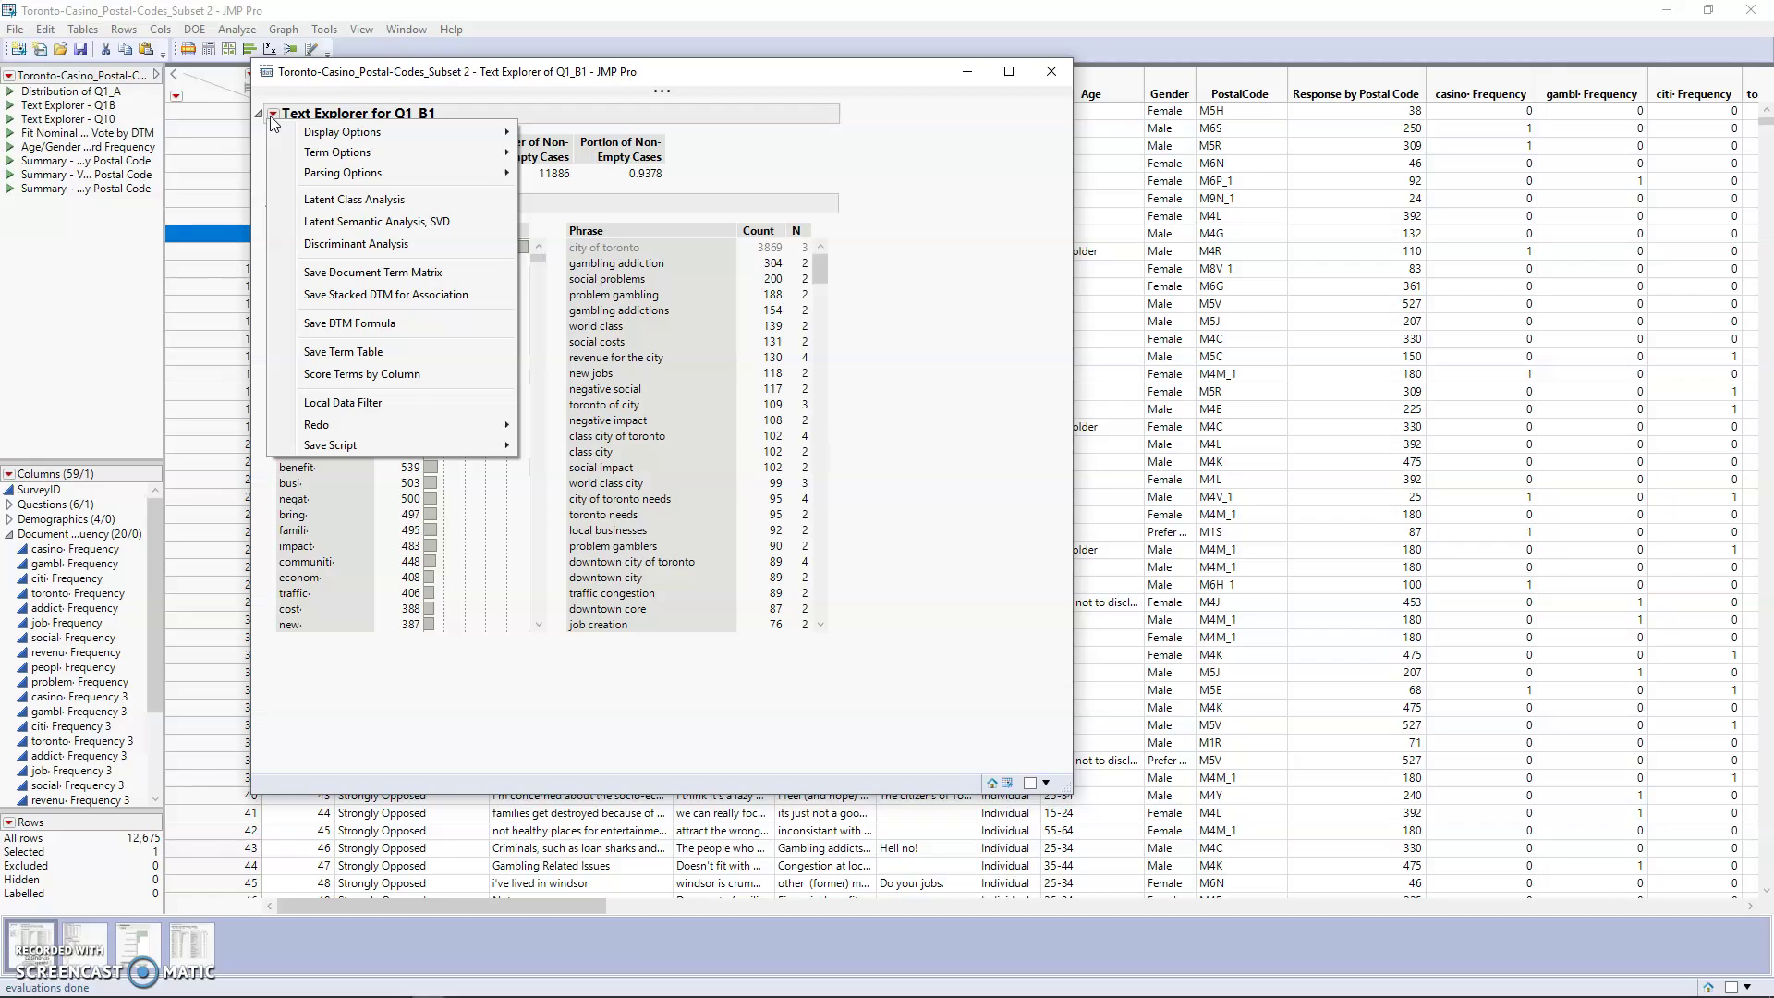
mouse_move(337, 159)
click(320, 144)
mouse_move(335, 153)
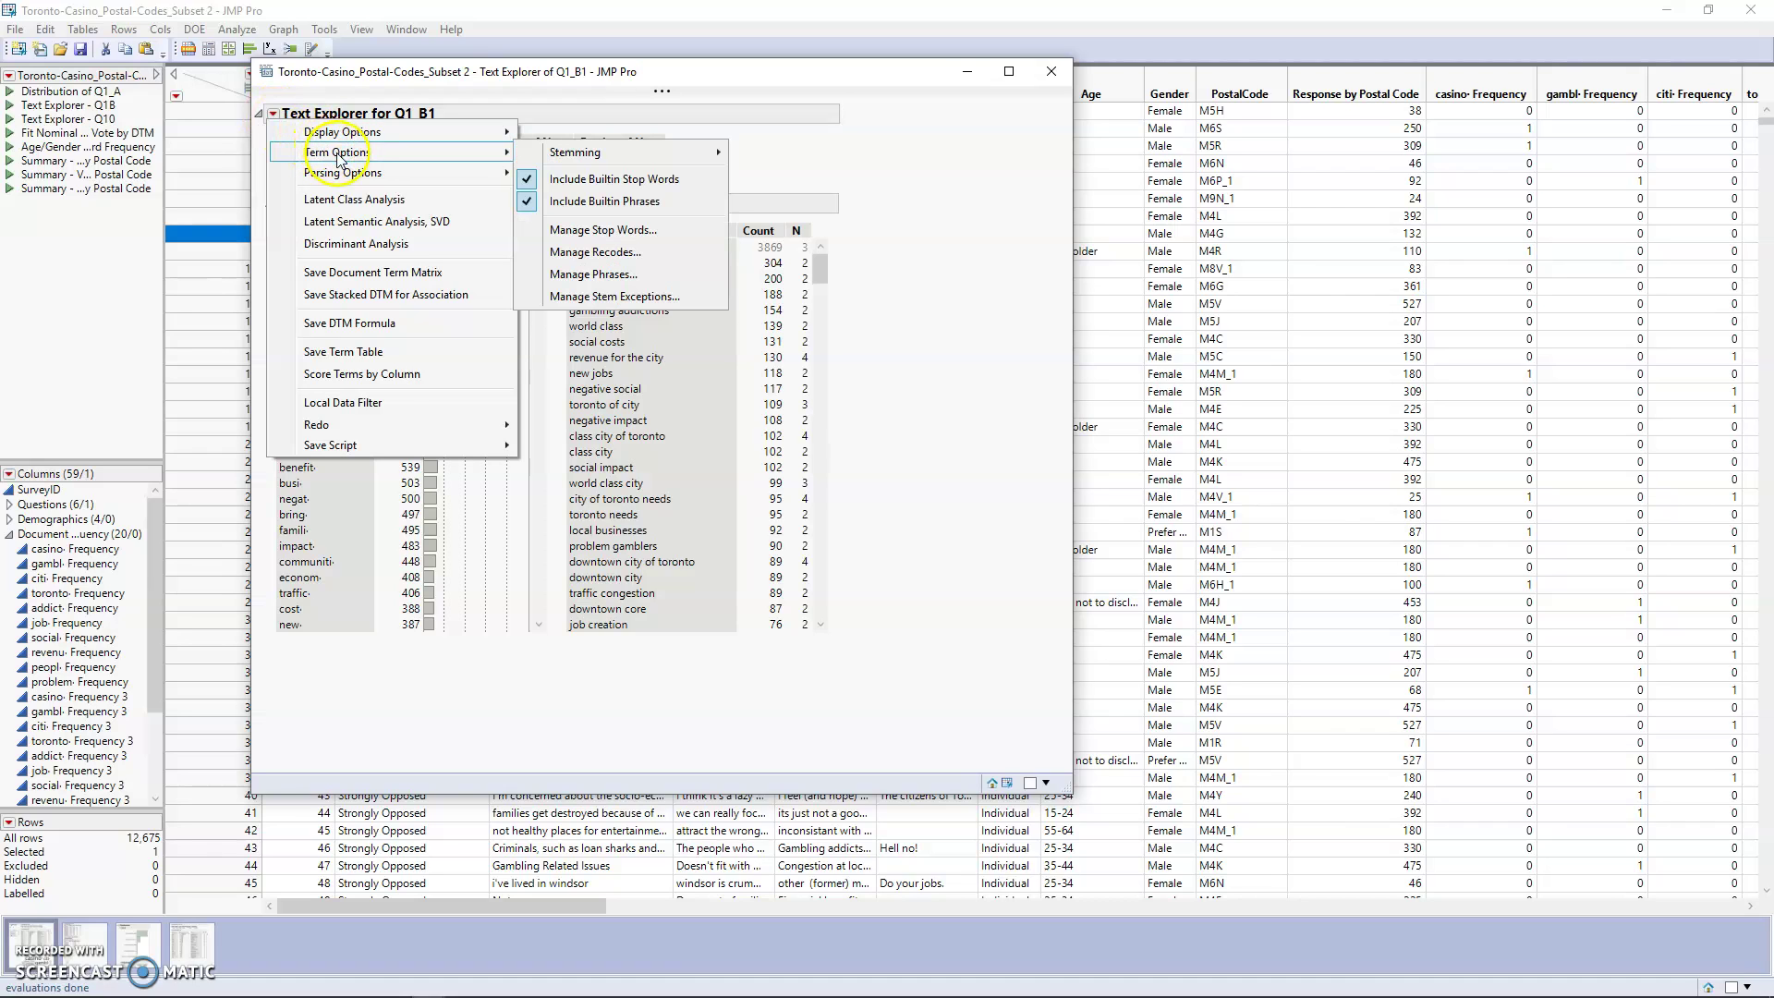
click(622, 230)
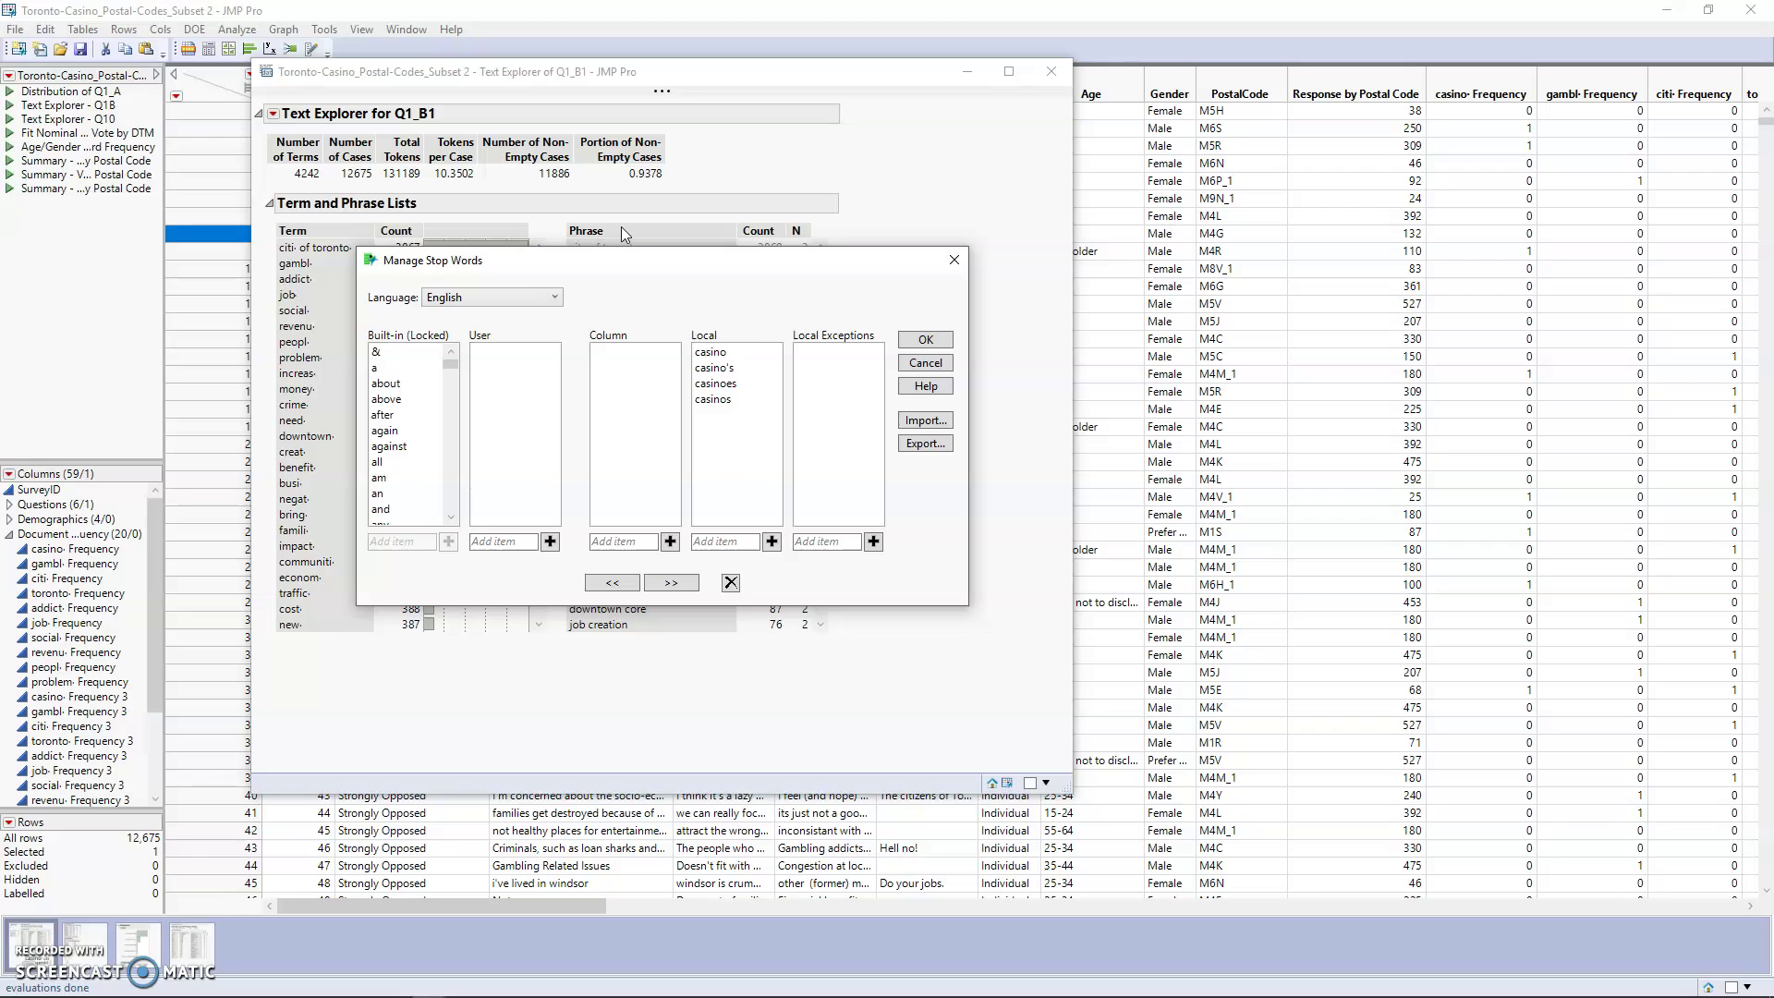
click(712, 354)
drag(712, 353, 719, 399)
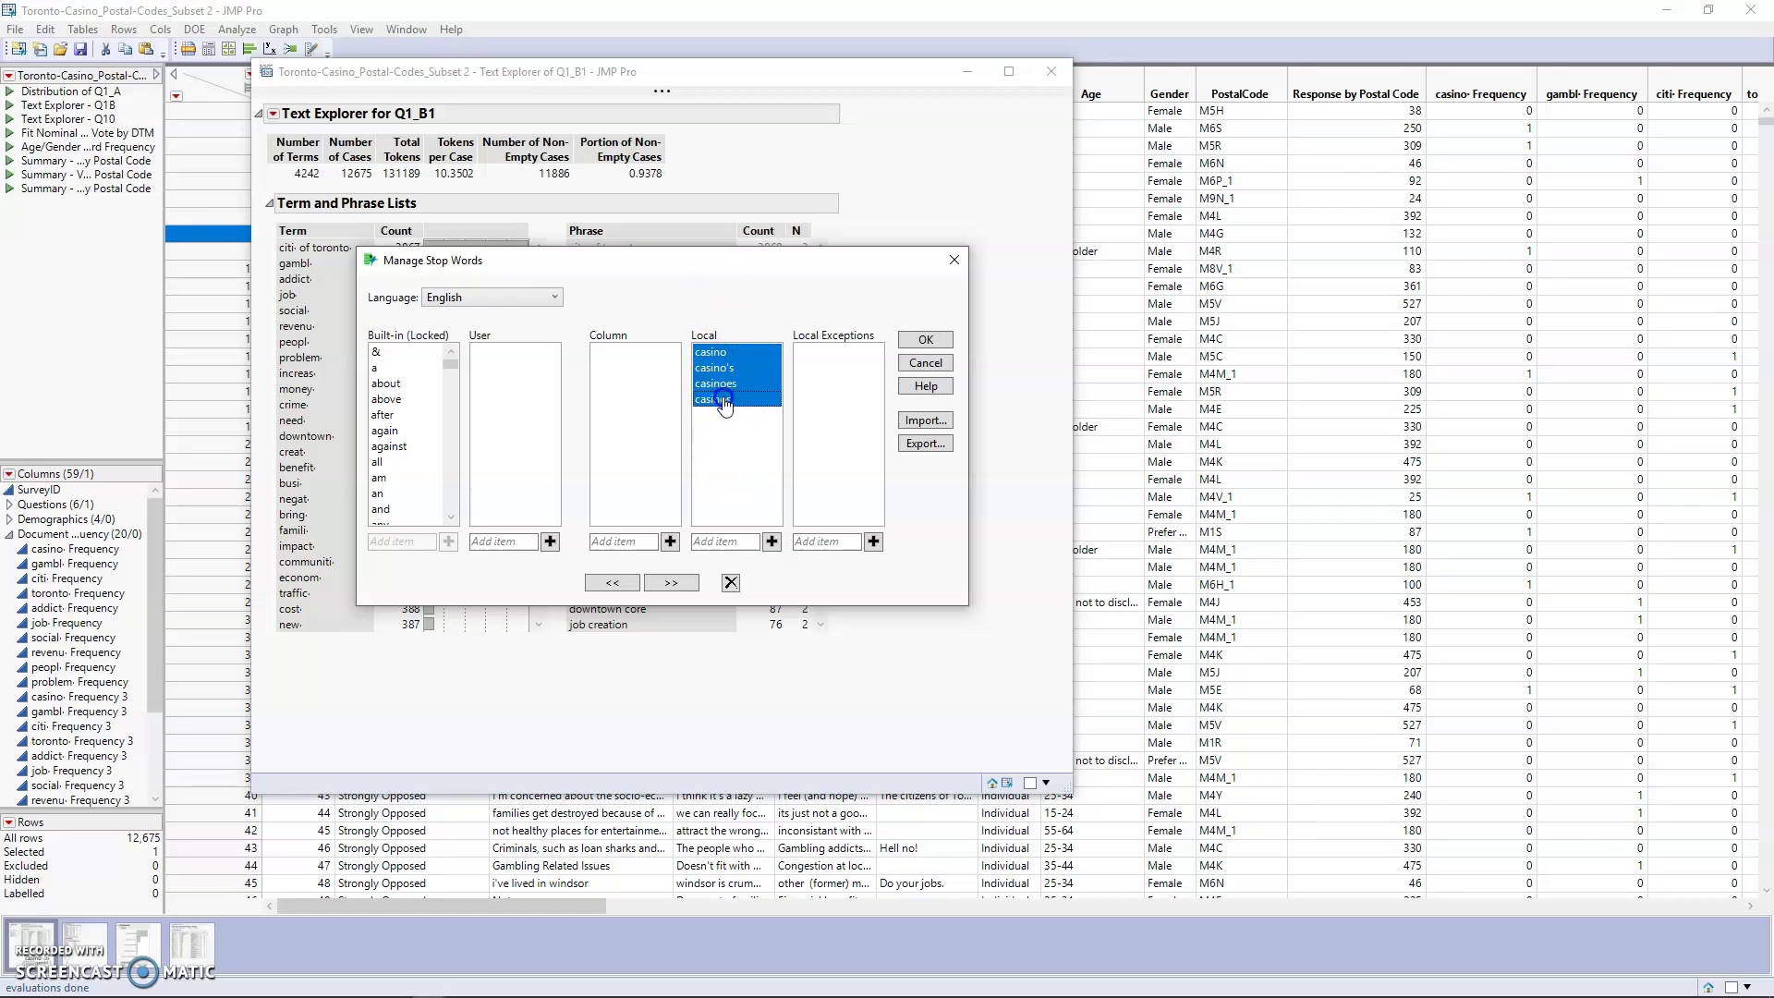
click(730, 583)
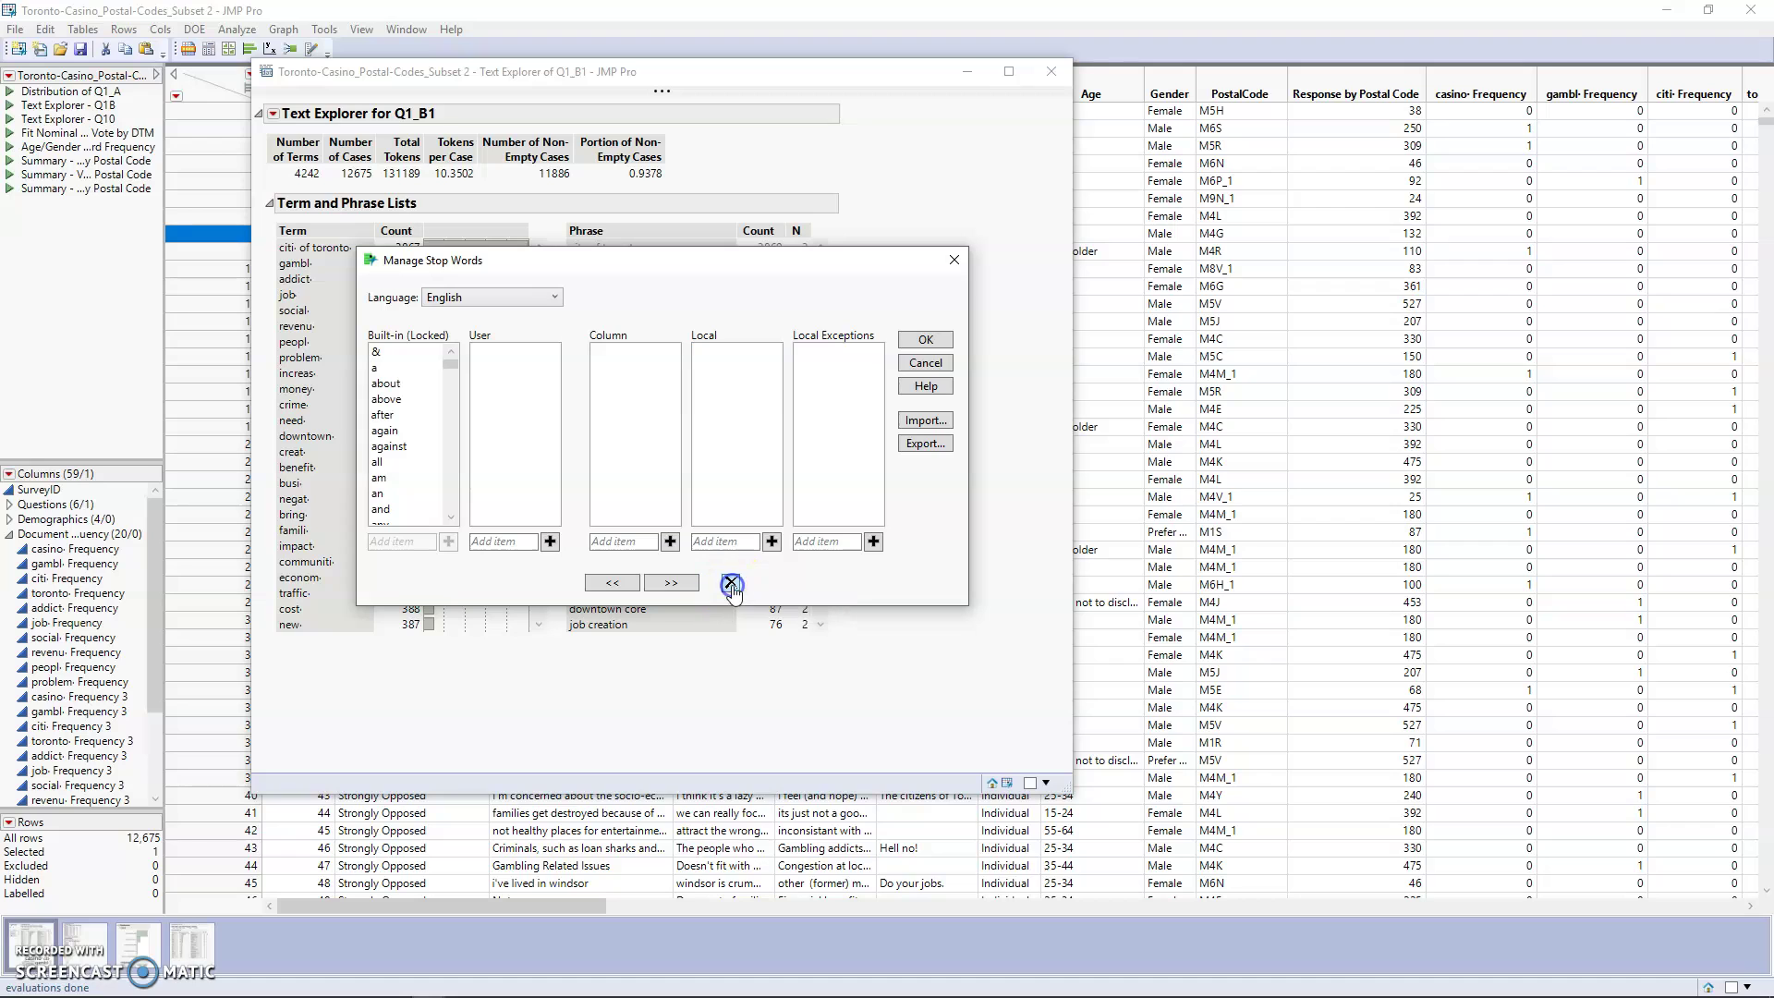
click(955, 260)
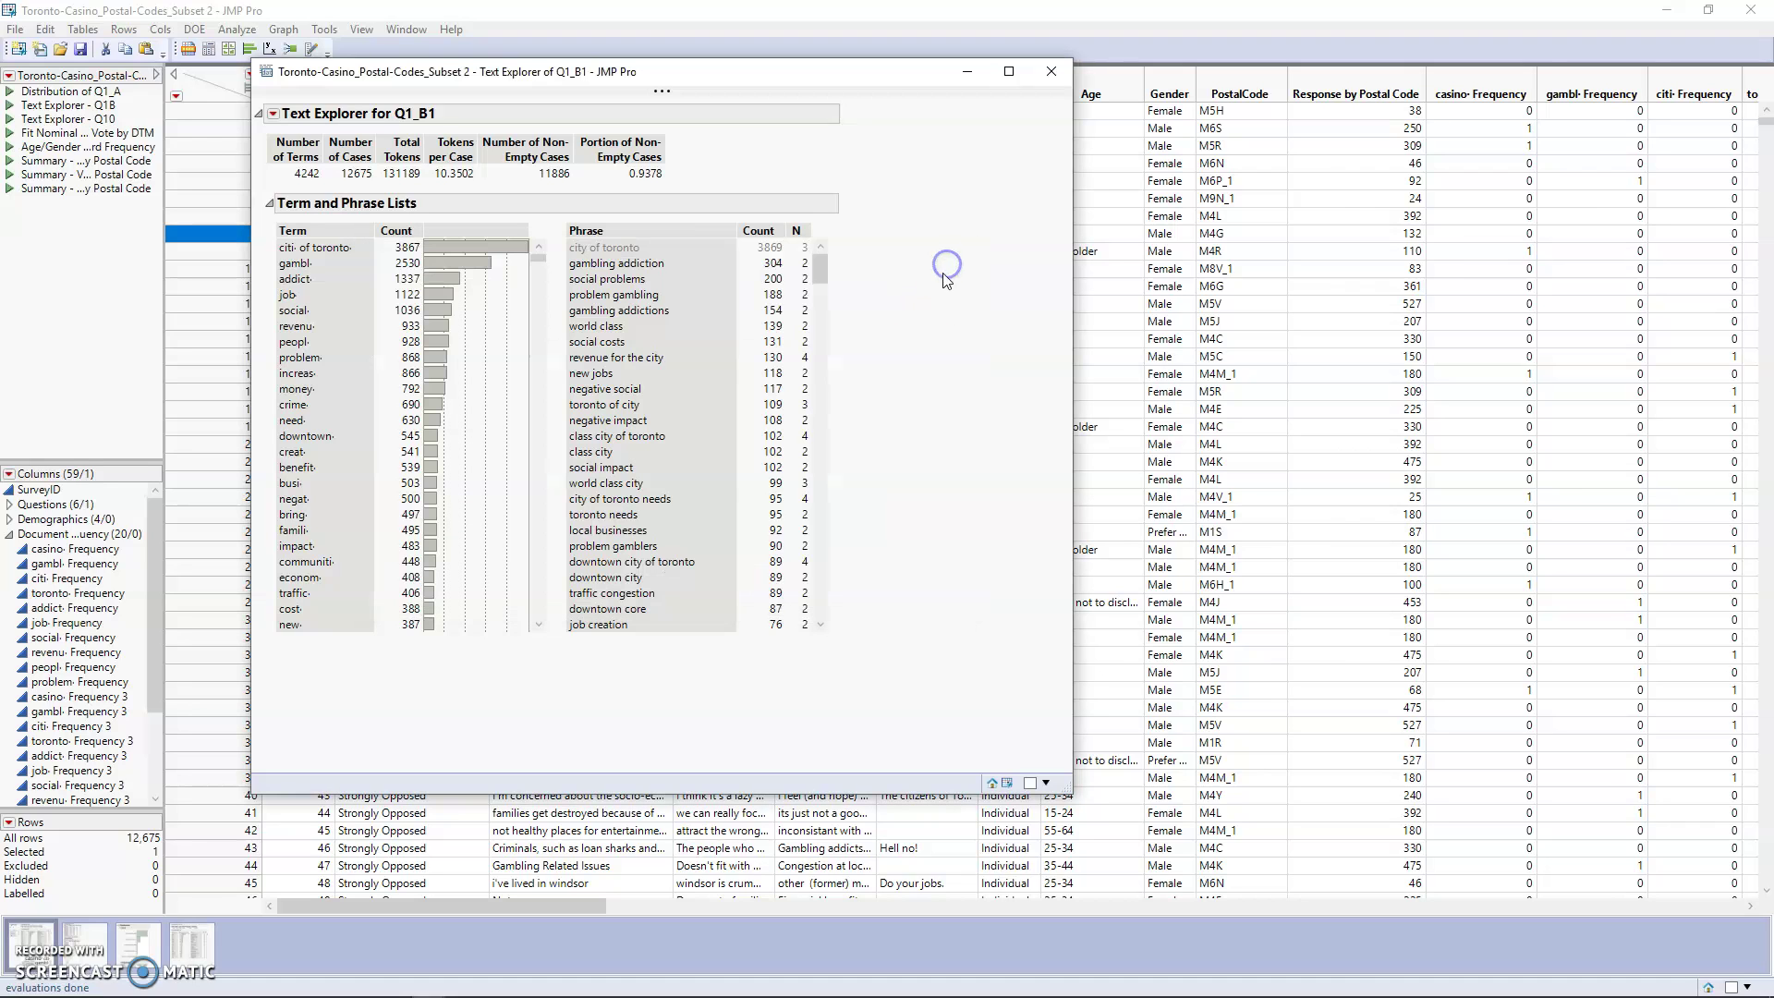
Step: Delete all six local city of toronto recodes in Manage Recodes
click(273, 113)
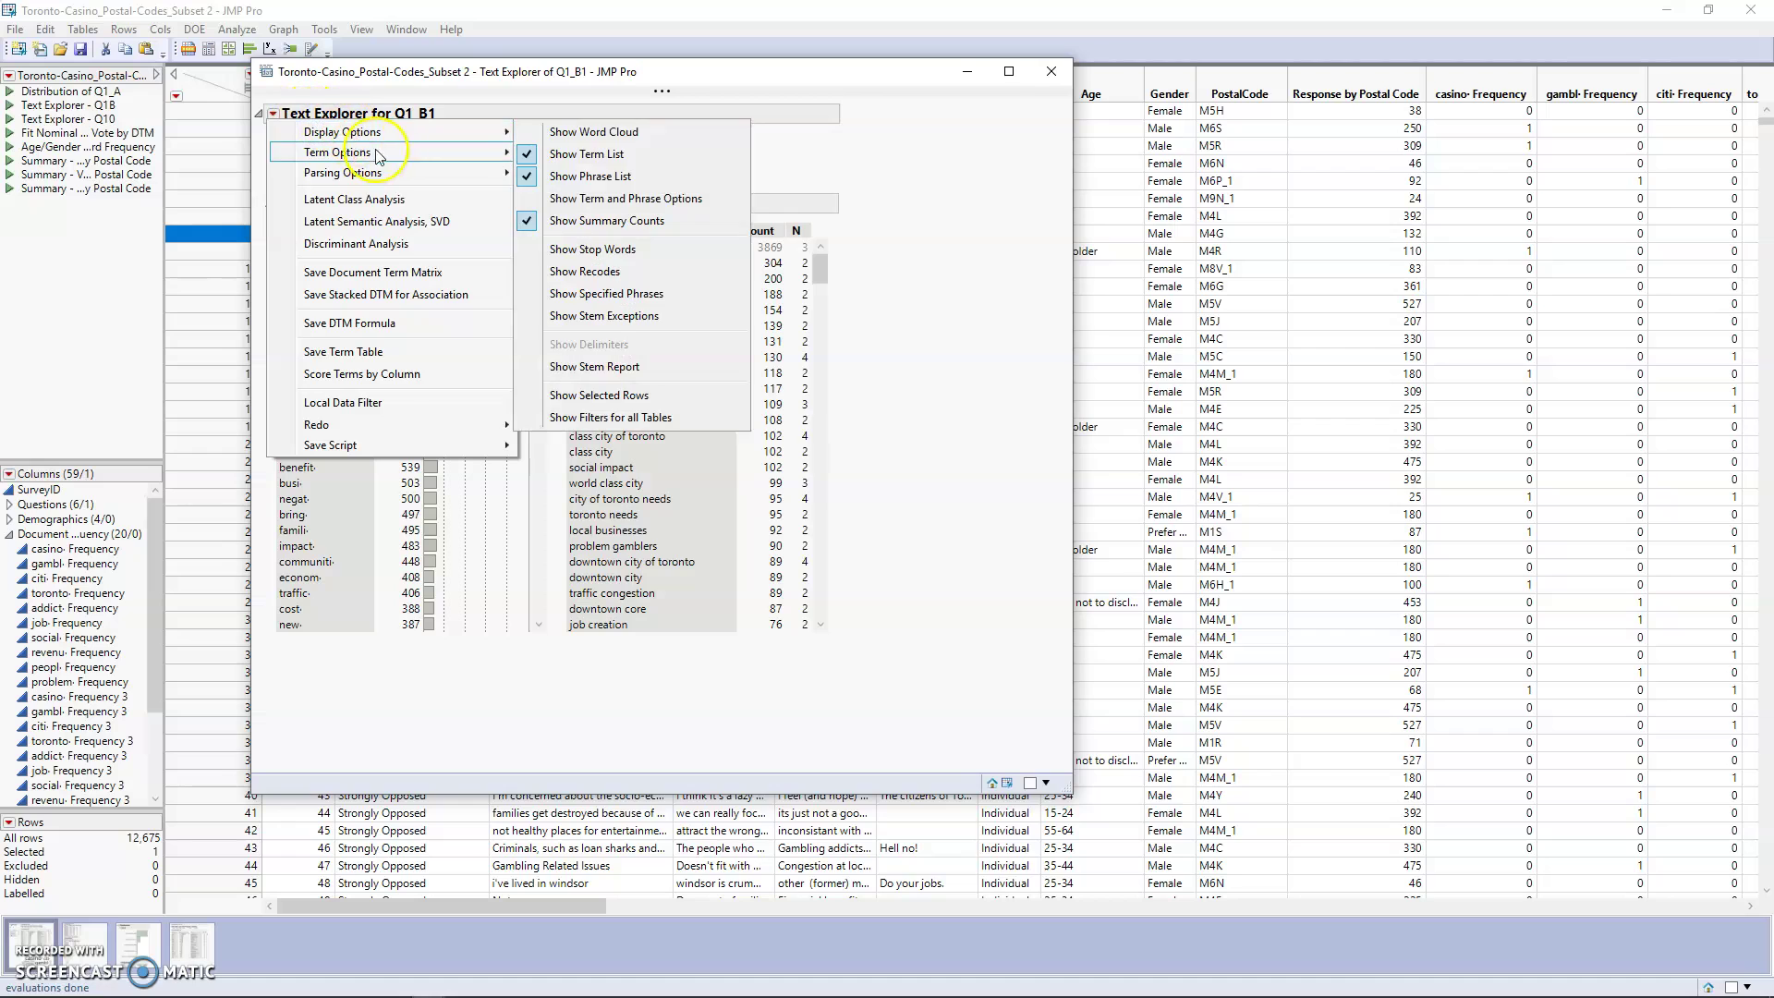
mouse_move(505, 153)
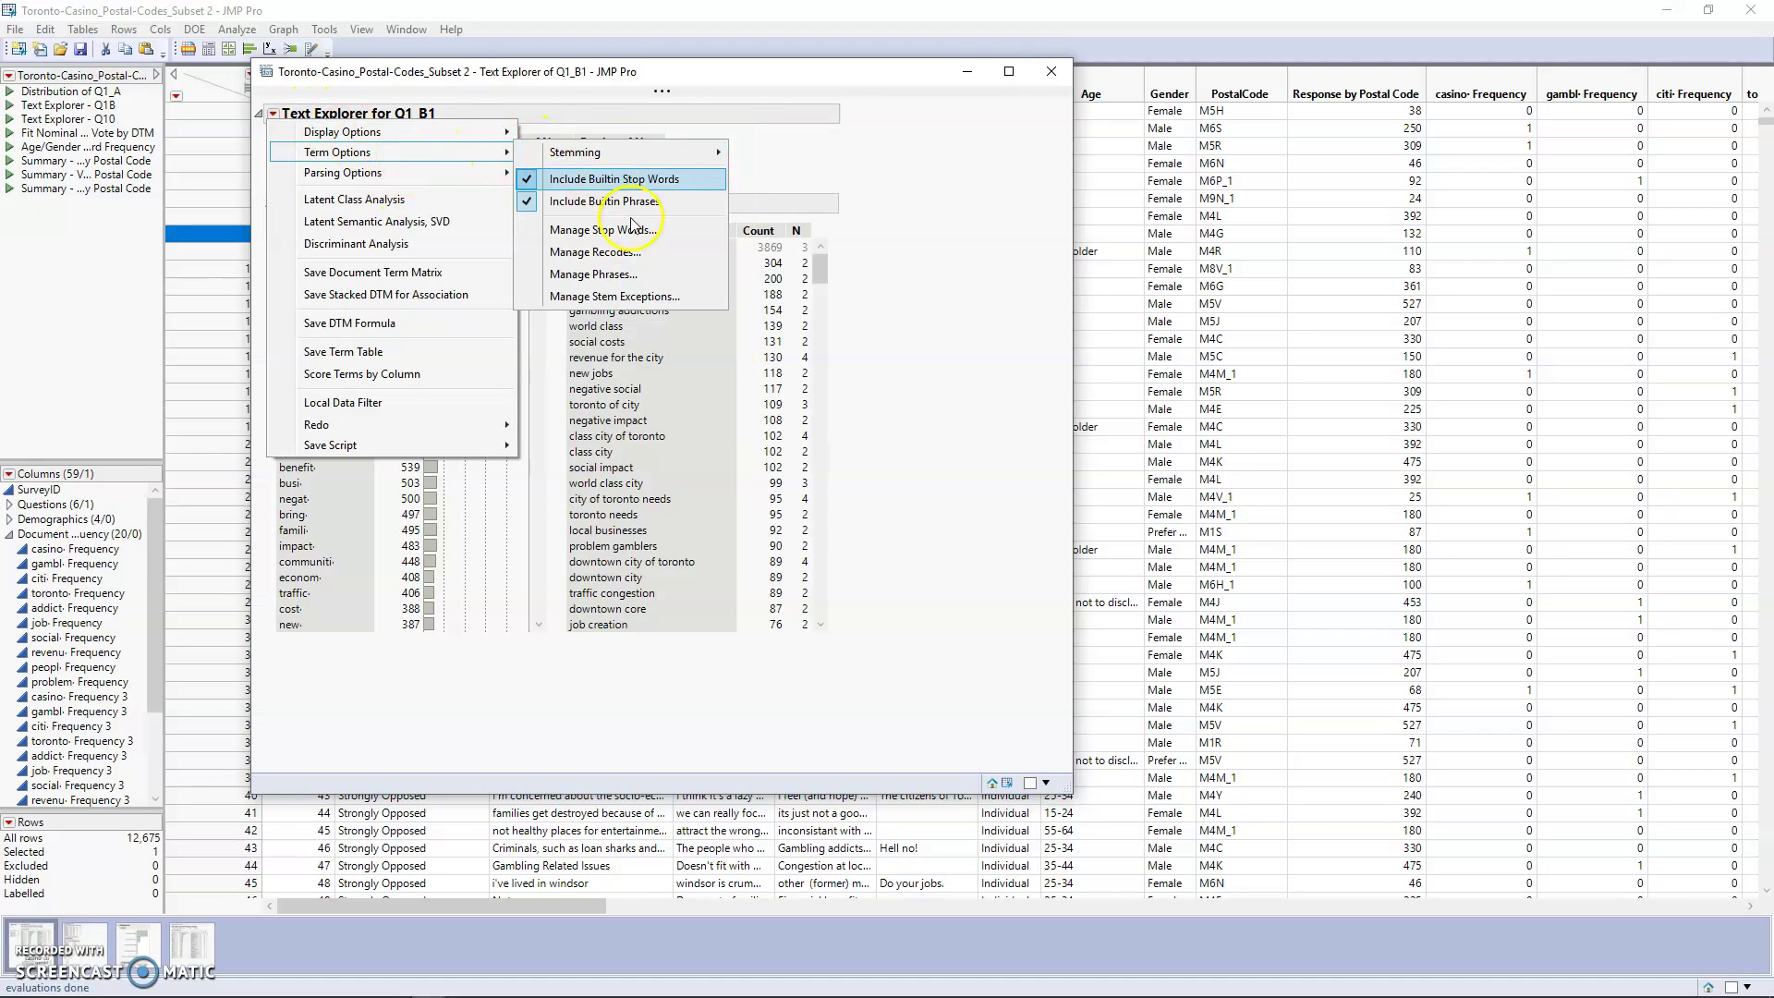
click(628, 252)
drag(717, 348, 729, 430)
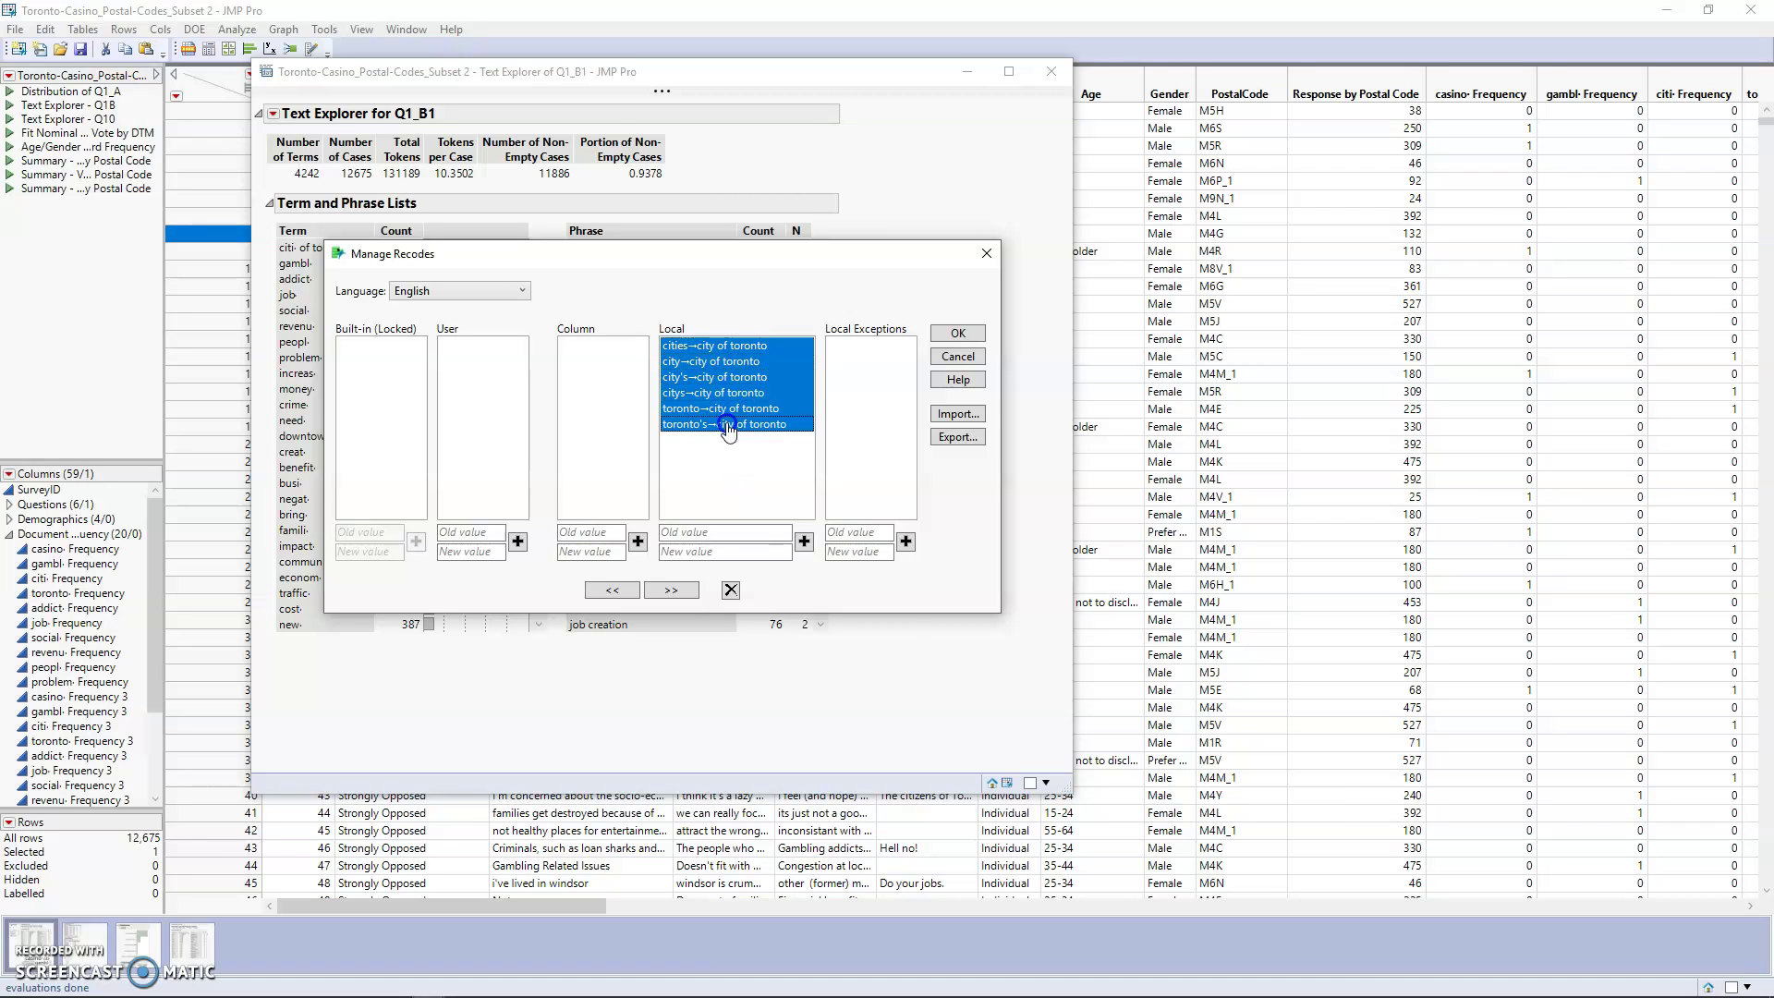
click(730, 590)
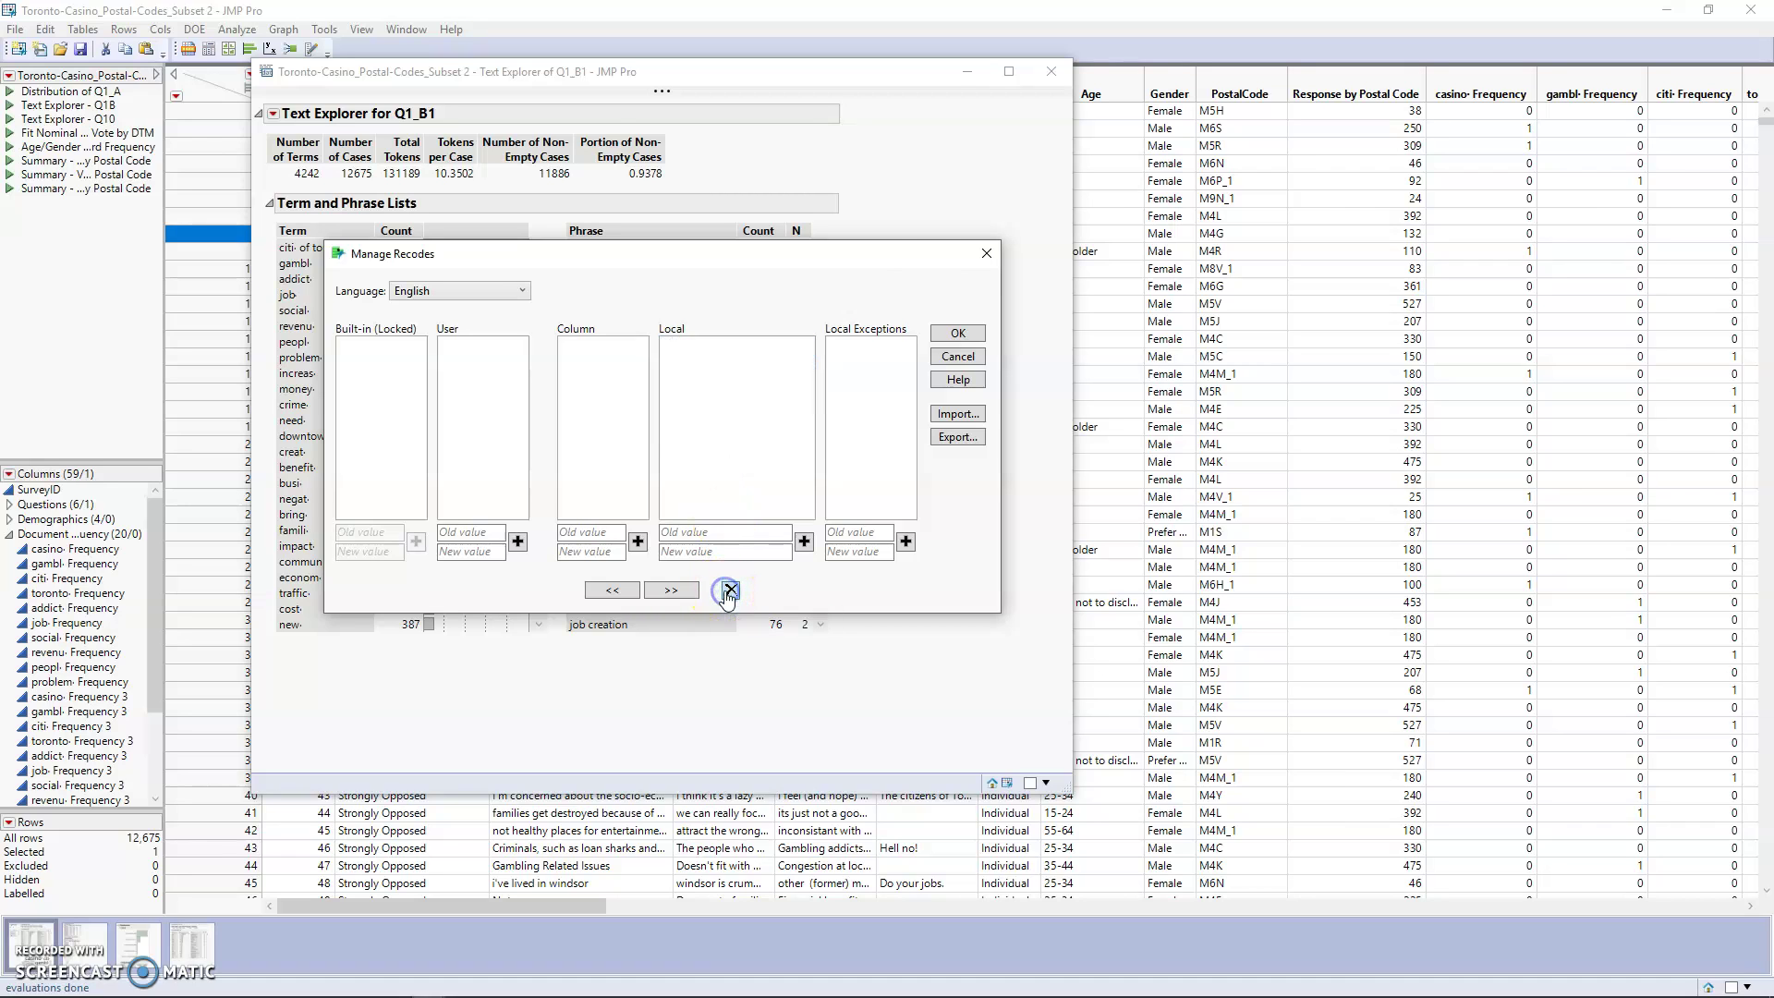
click(983, 255)
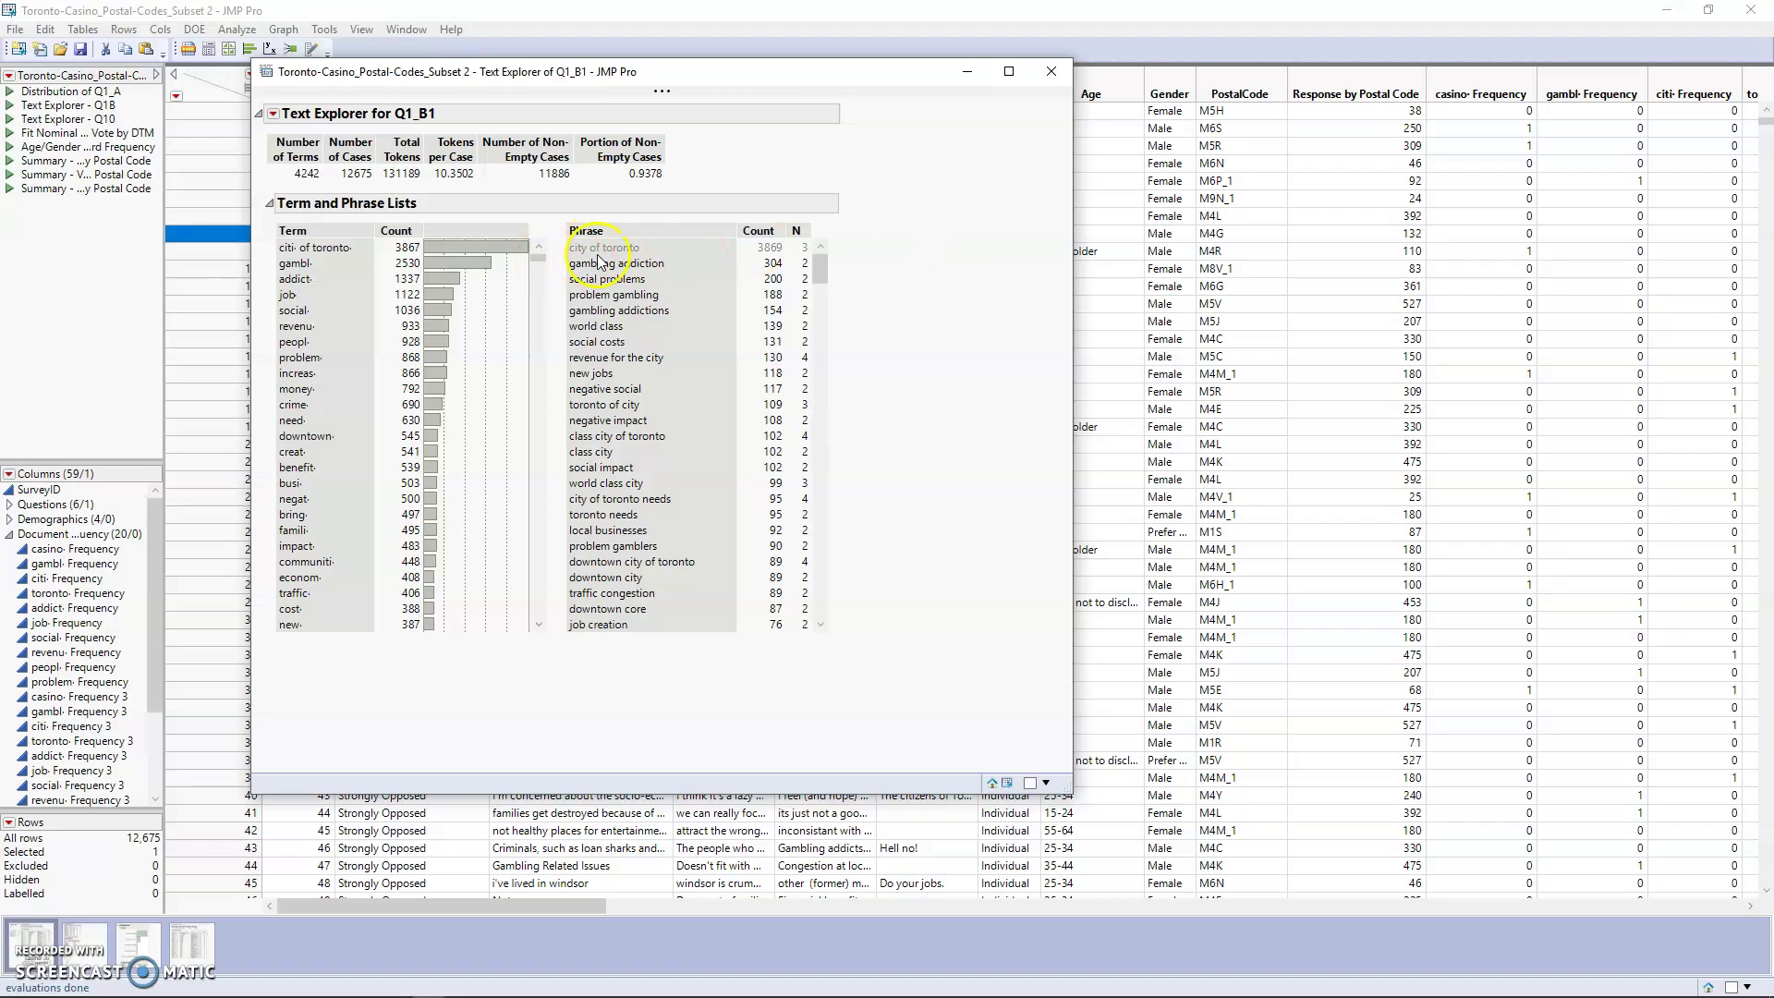
scroll(407, 328, down, 3)
scroll(421, 365, up, 3)
click(274, 114)
click(315, 155)
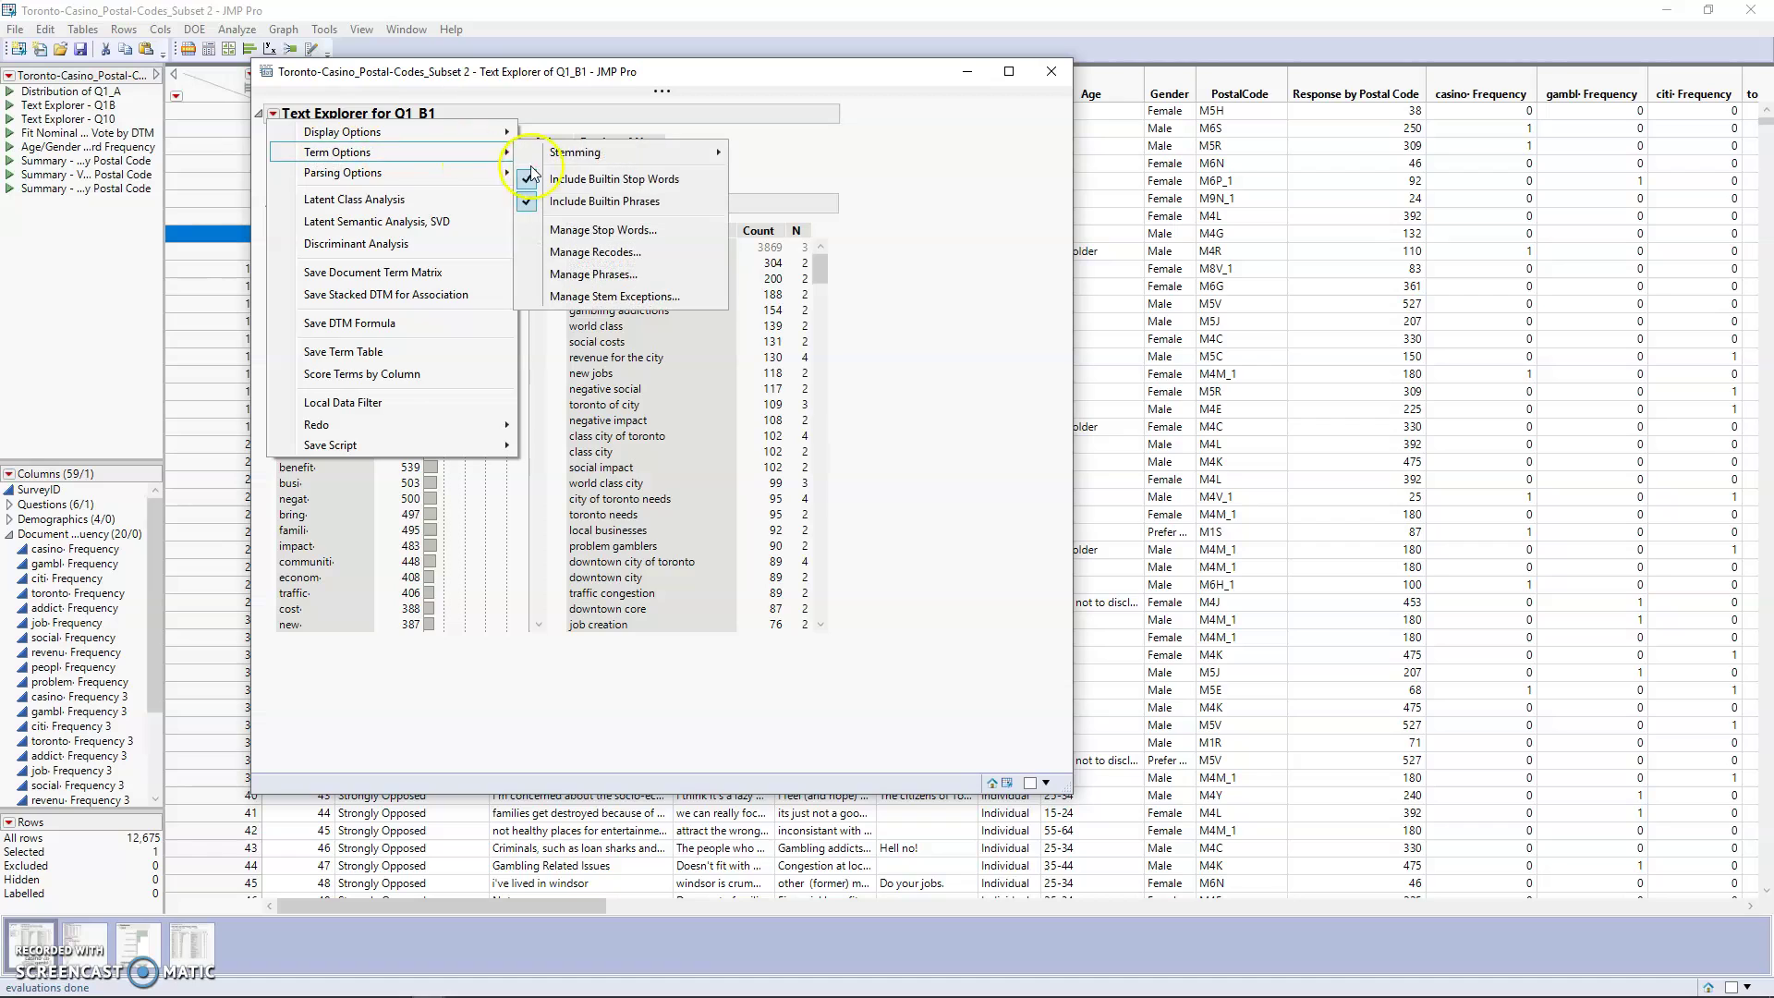
click(585, 153)
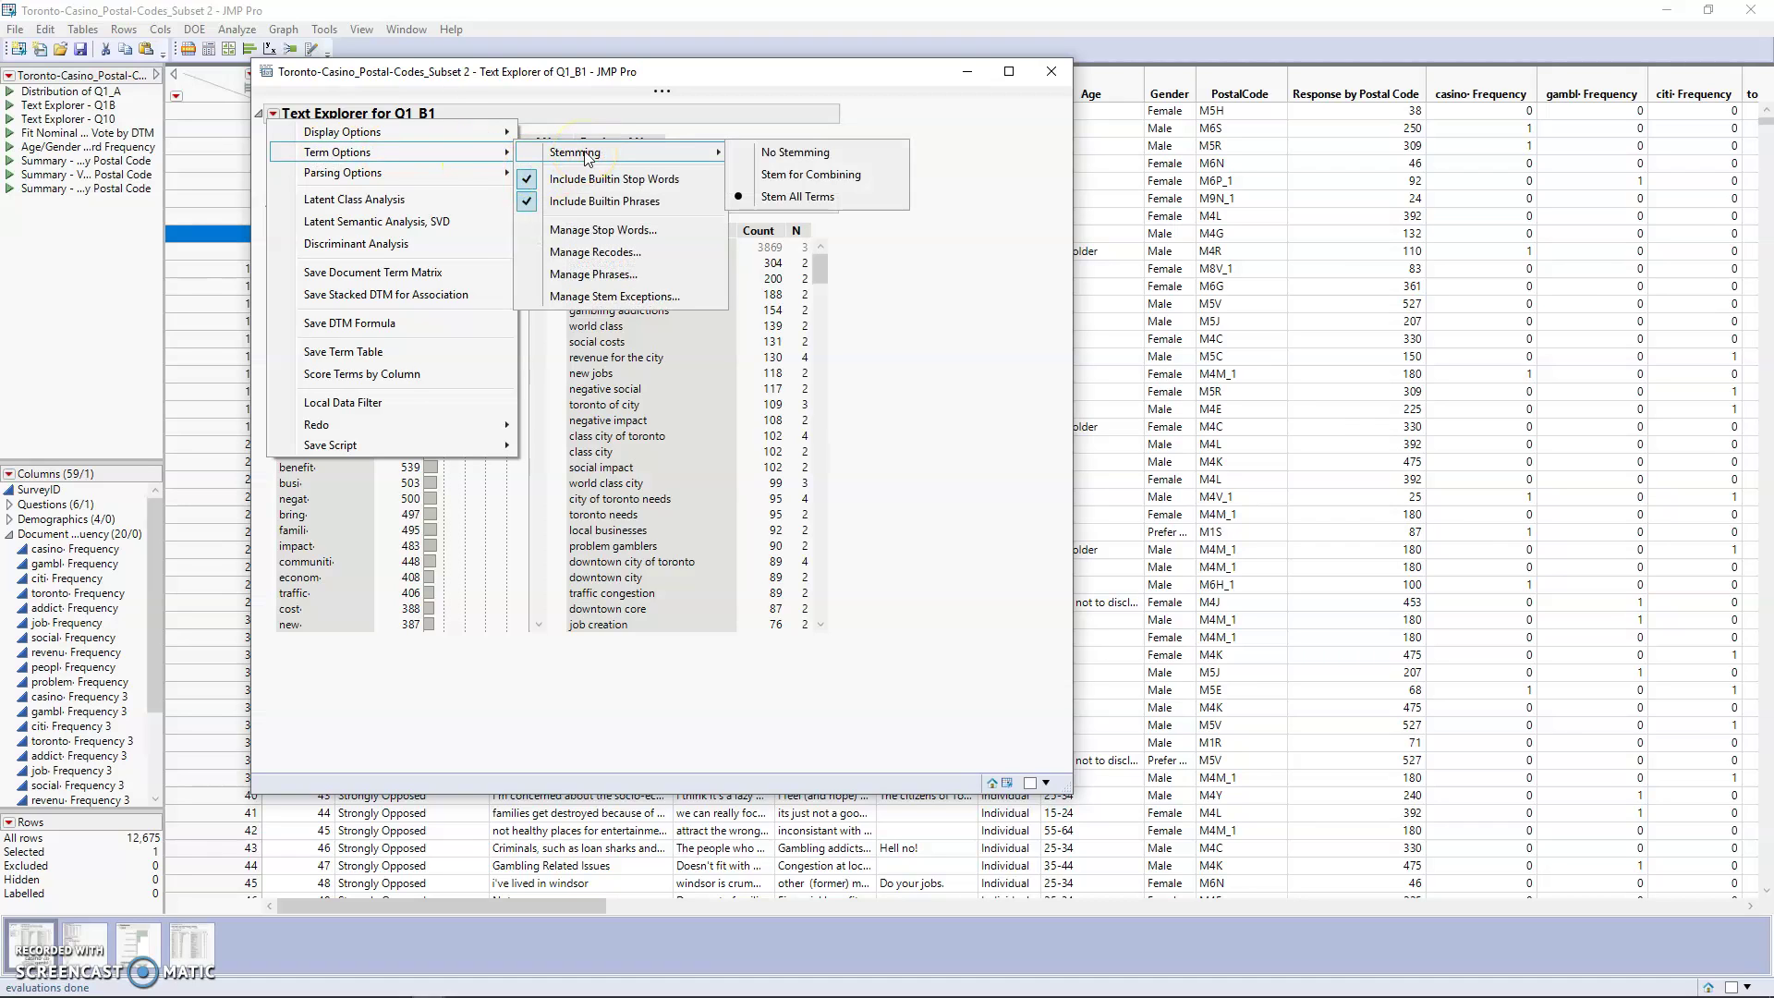
click(427, 712)
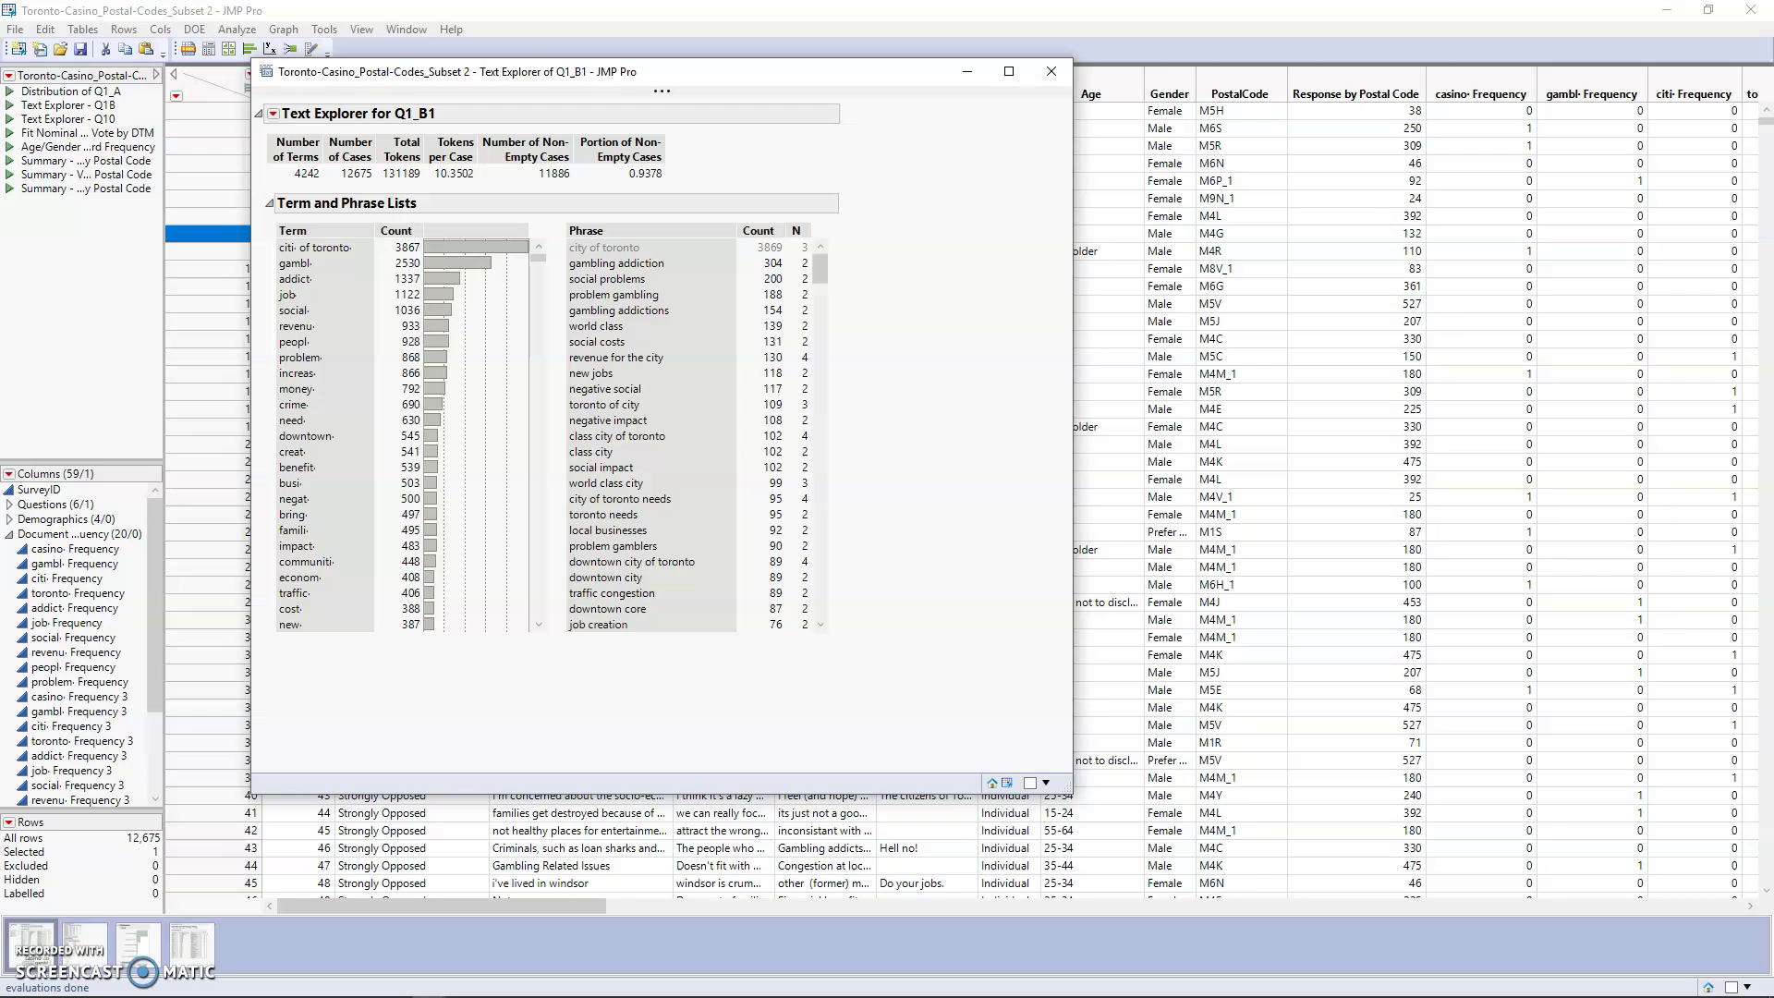